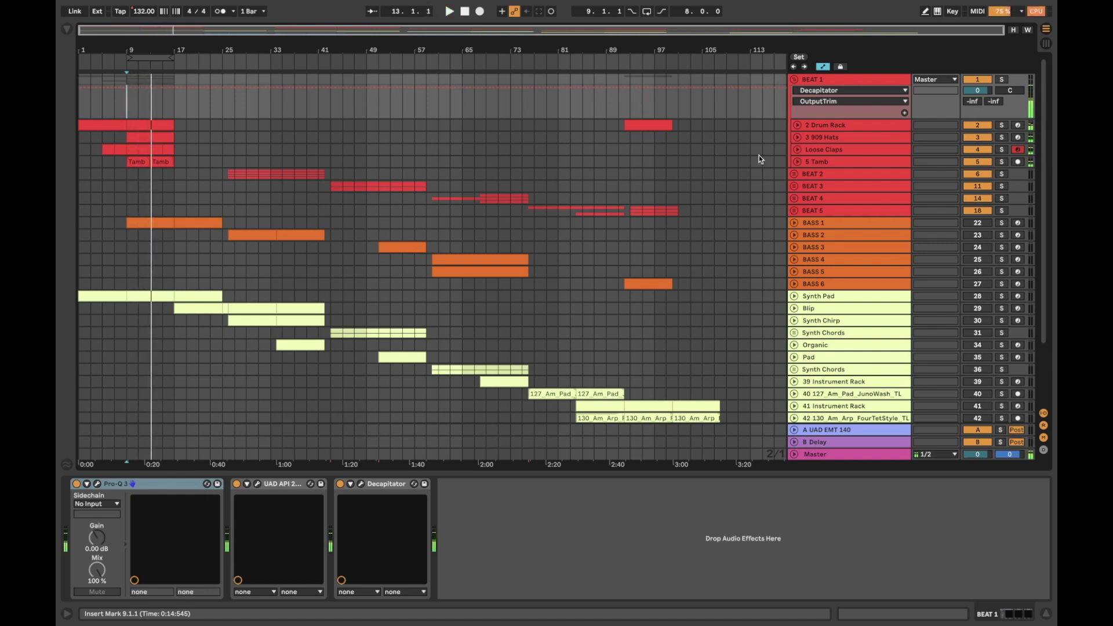
# Step: Unfold the Drum Rack, 909 Hats, Loose Claps and Tamb tracks in the BEAT 1 group
pyautogui.click(810, 131)
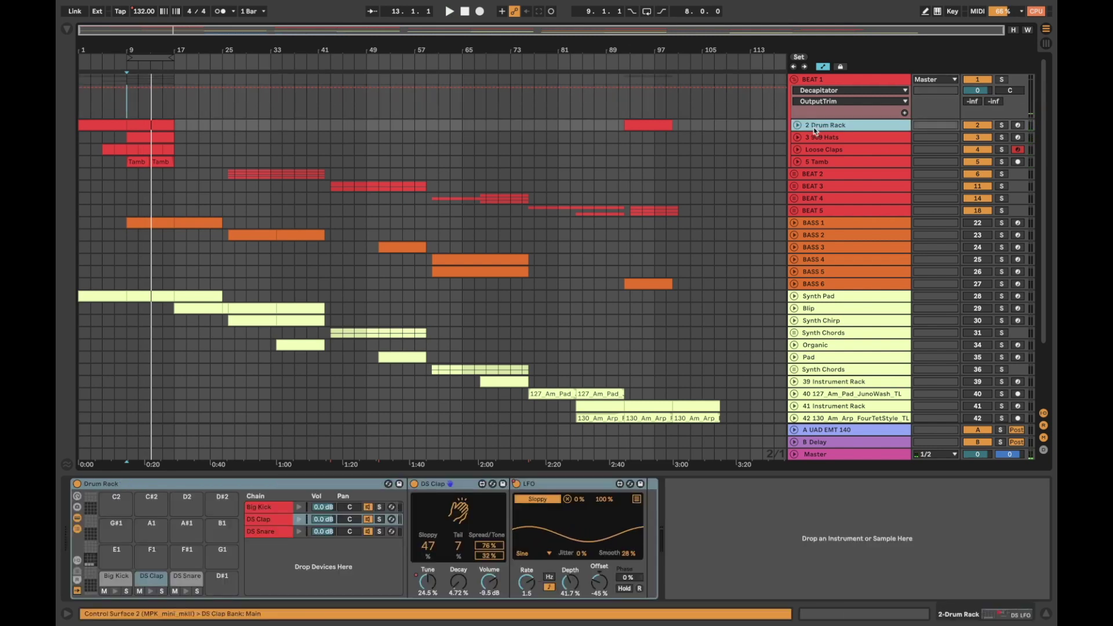
pyautogui.click(799, 126)
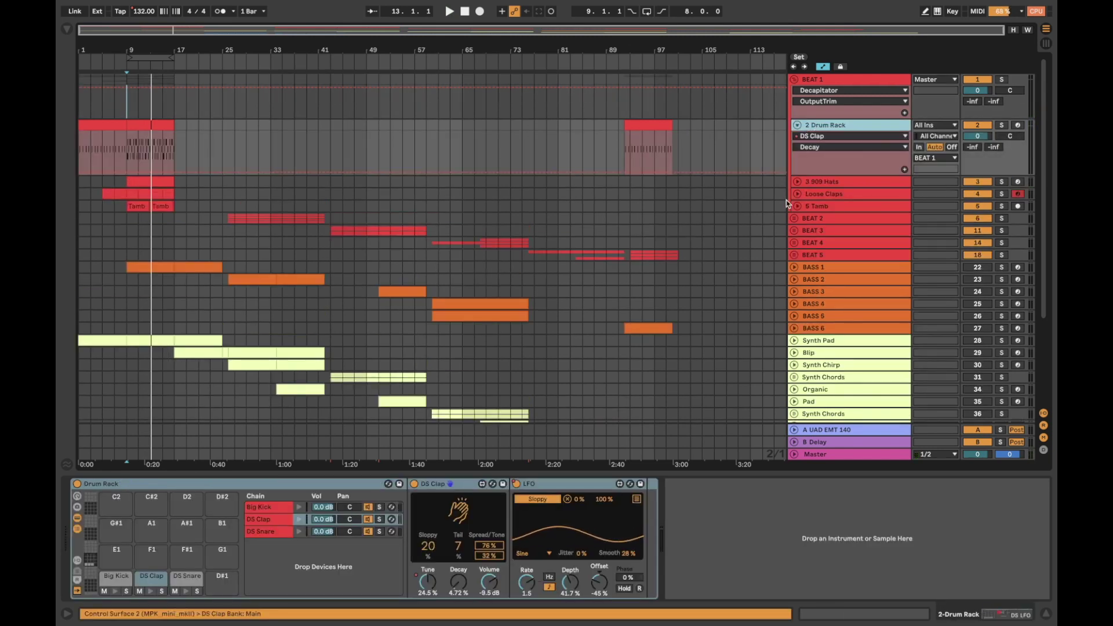
pyautogui.click(798, 182)
pyautogui.click(797, 238)
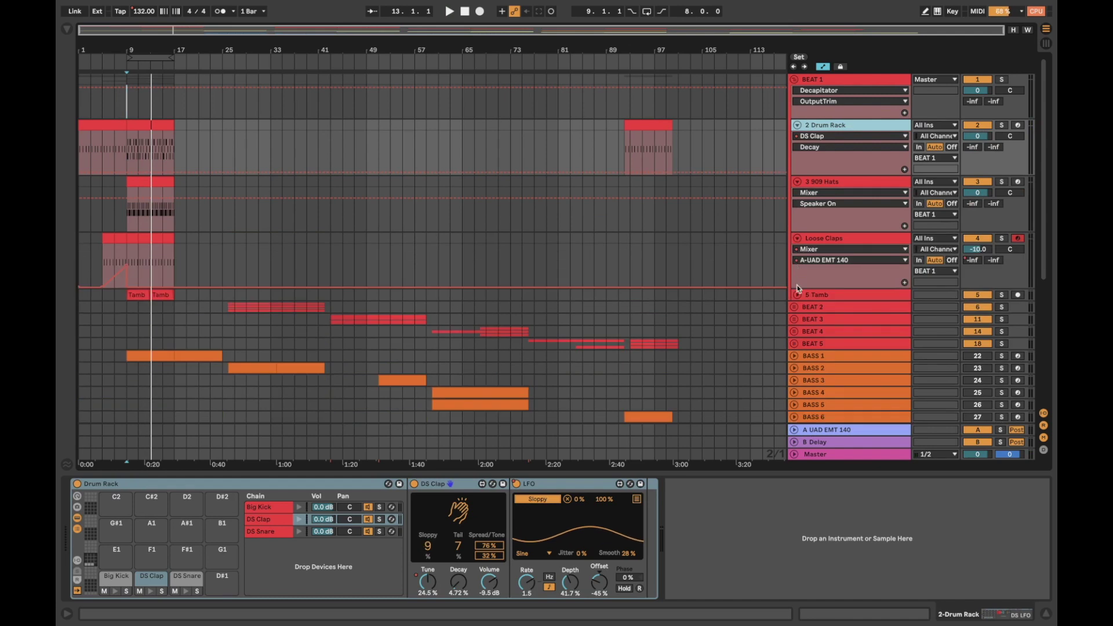
pyautogui.click(797, 295)
# Step: Open the Big Kick plug-in of the Drum Rack's kick pad and move its window above the device chain
pyautogui.click(147, 148)
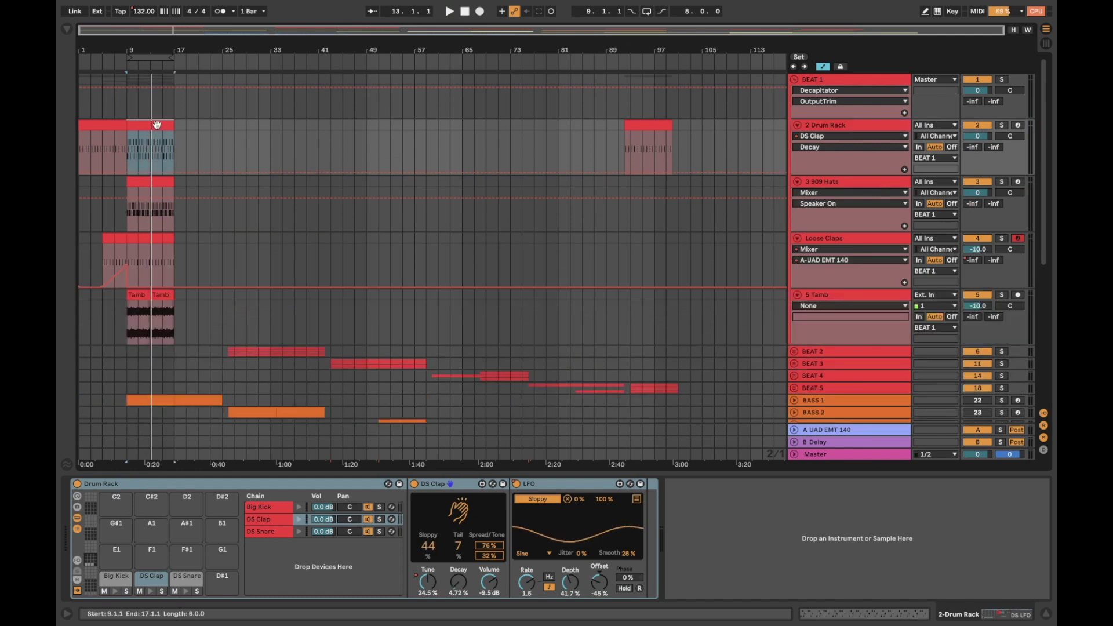
pyautogui.click(857, 124)
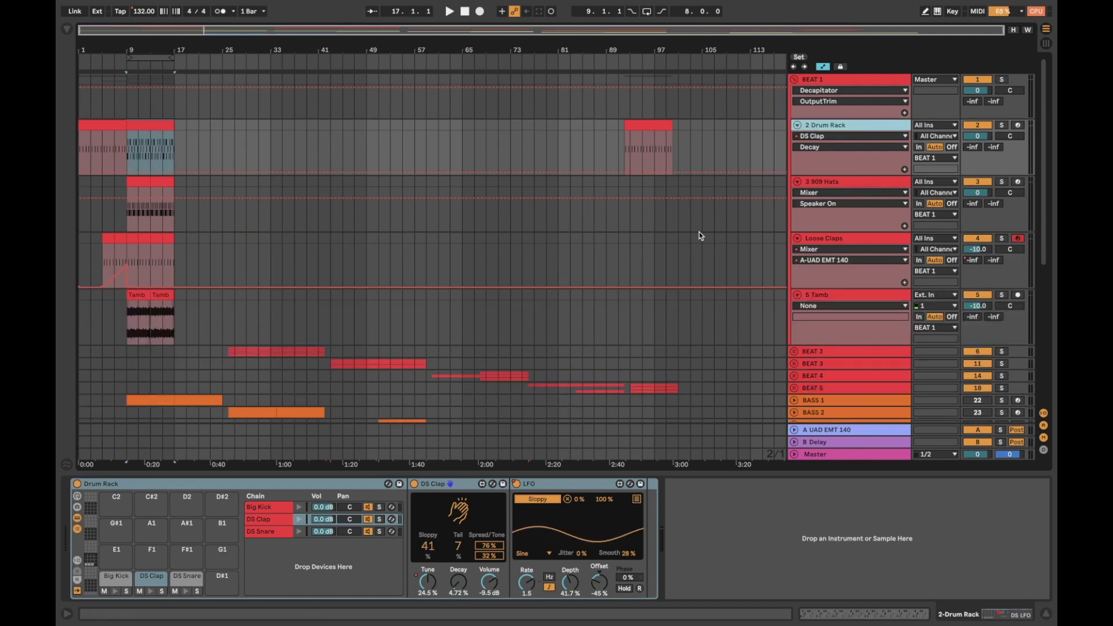
pyautogui.click(107, 582)
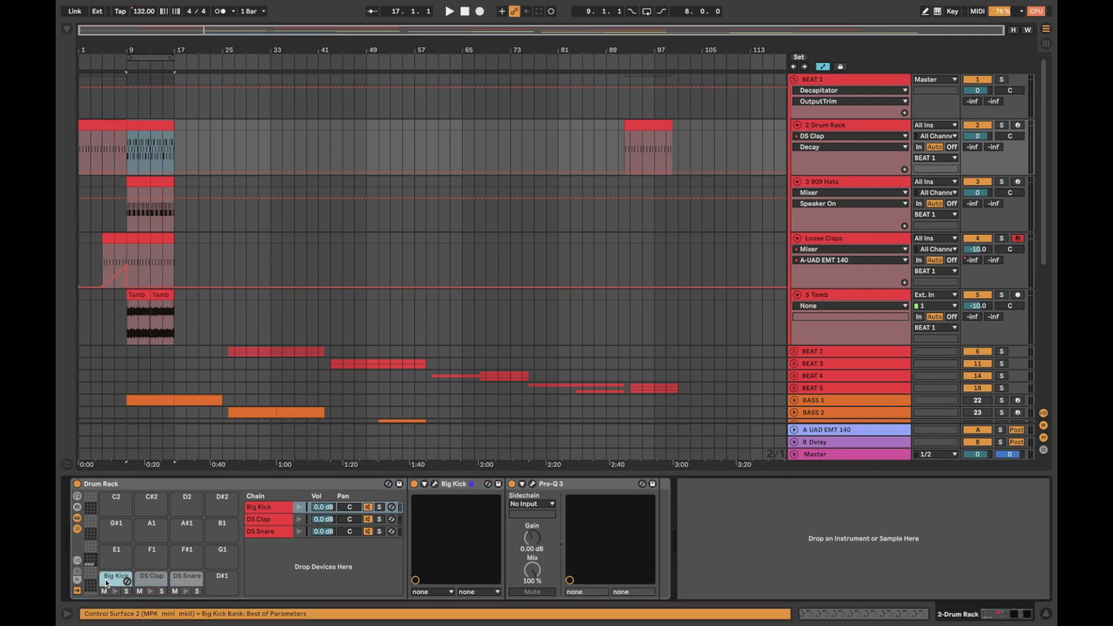
pyautogui.click(435, 485)
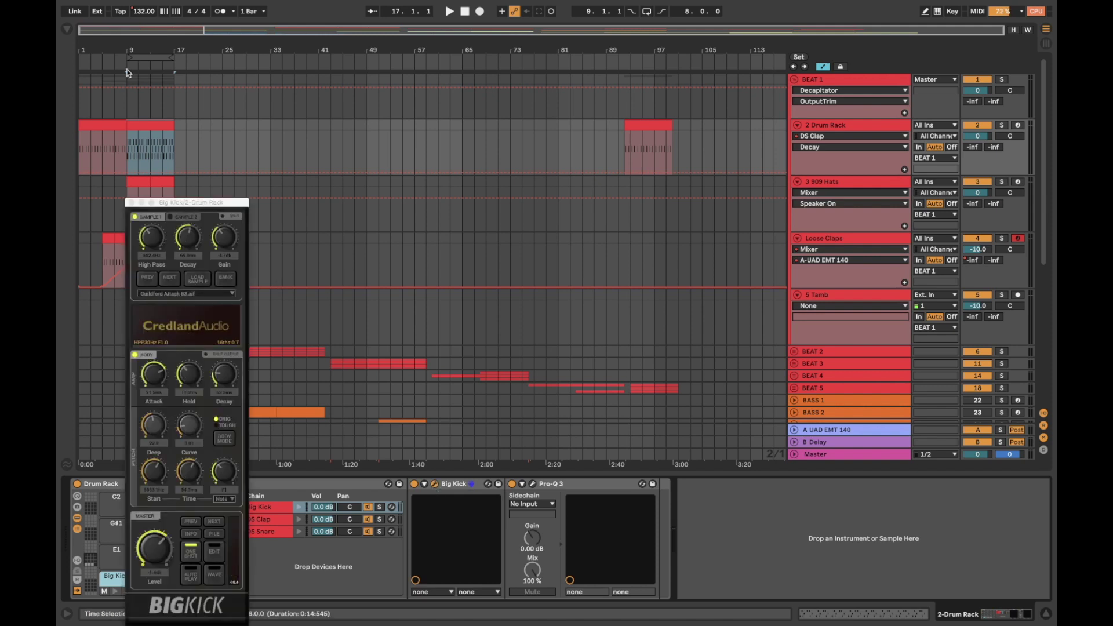
pyautogui.moveTo(193, 207); pyautogui.dragTo(316, 51)
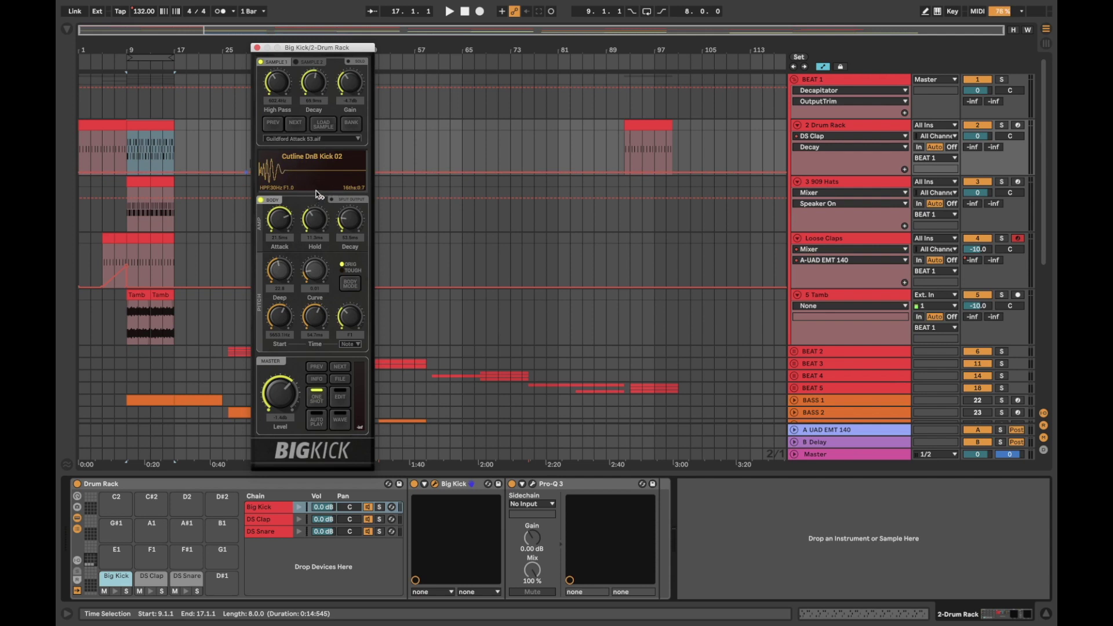
# Step: Hide the arrangement's automation lanes and audition the Big Kick pad
pyautogui.press('a')
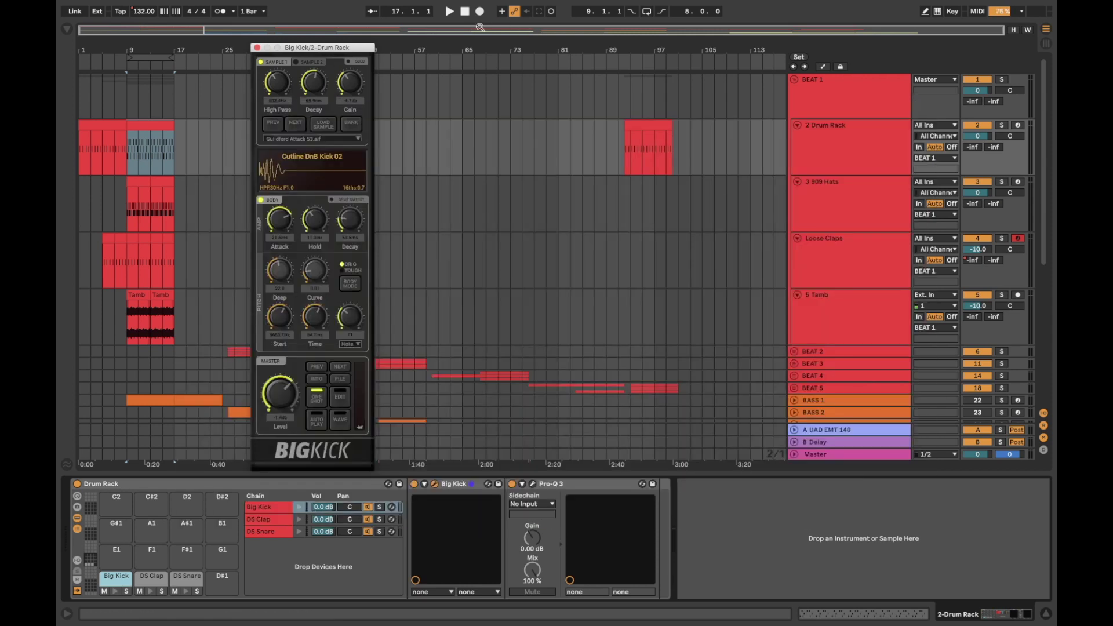
pyautogui.moveTo(357, 51); pyautogui.dragTo(528, 51)
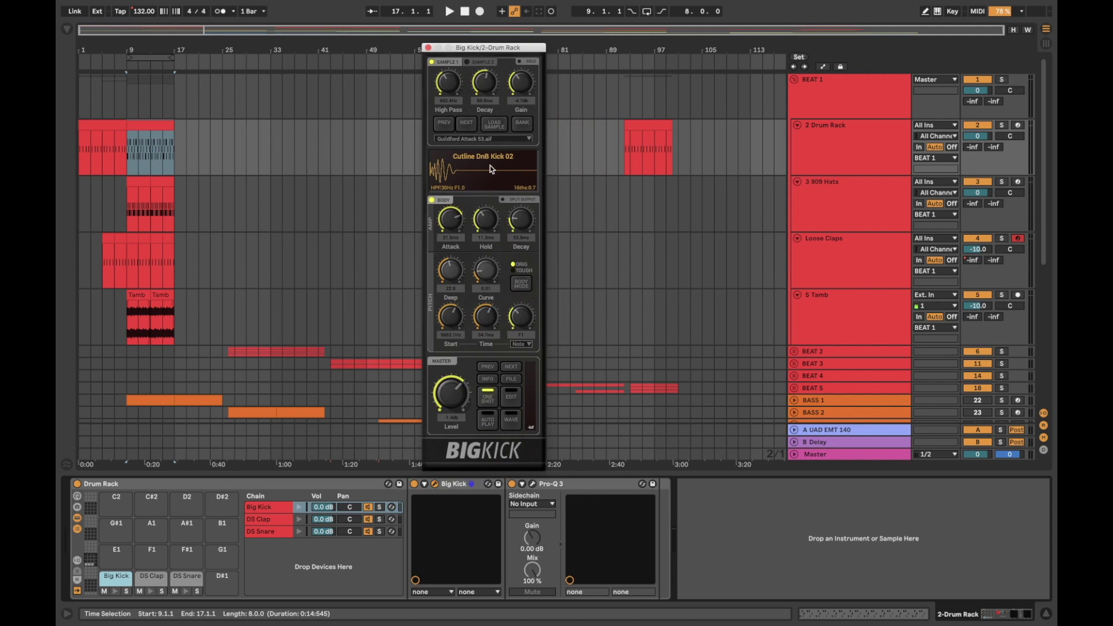
pyautogui.click(114, 592)
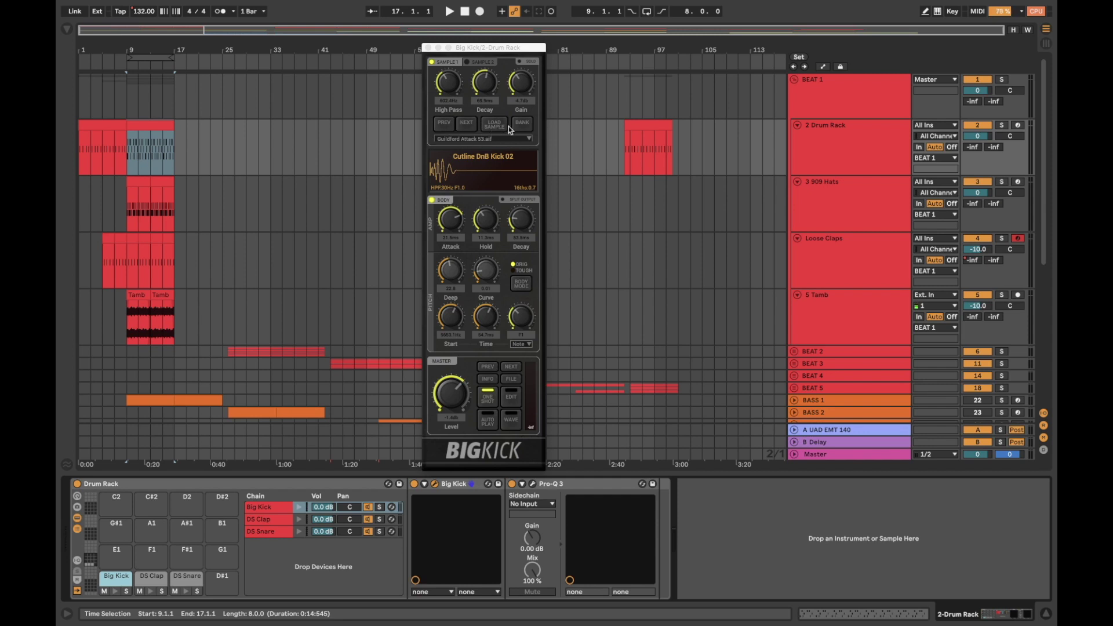
# Step: Look through Big Kick's Cutline factory presets without loading one, and check its attack sample selector
pyautogui.click(516, 382)
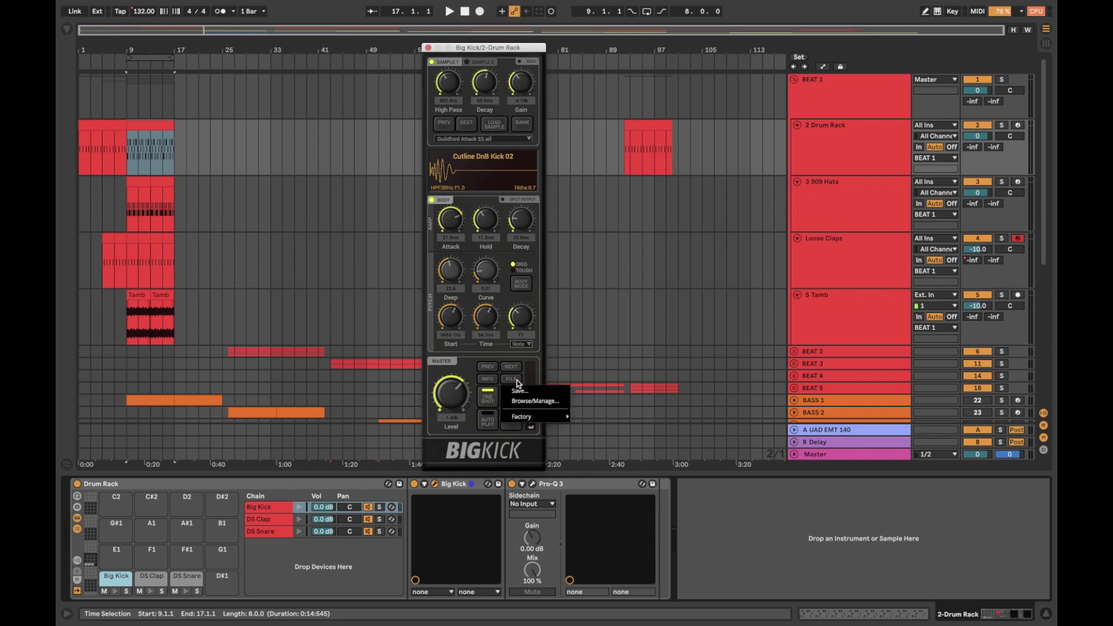
pyautogui.moveTo(528, 419)
pyautogui.moveTo(626, 289)
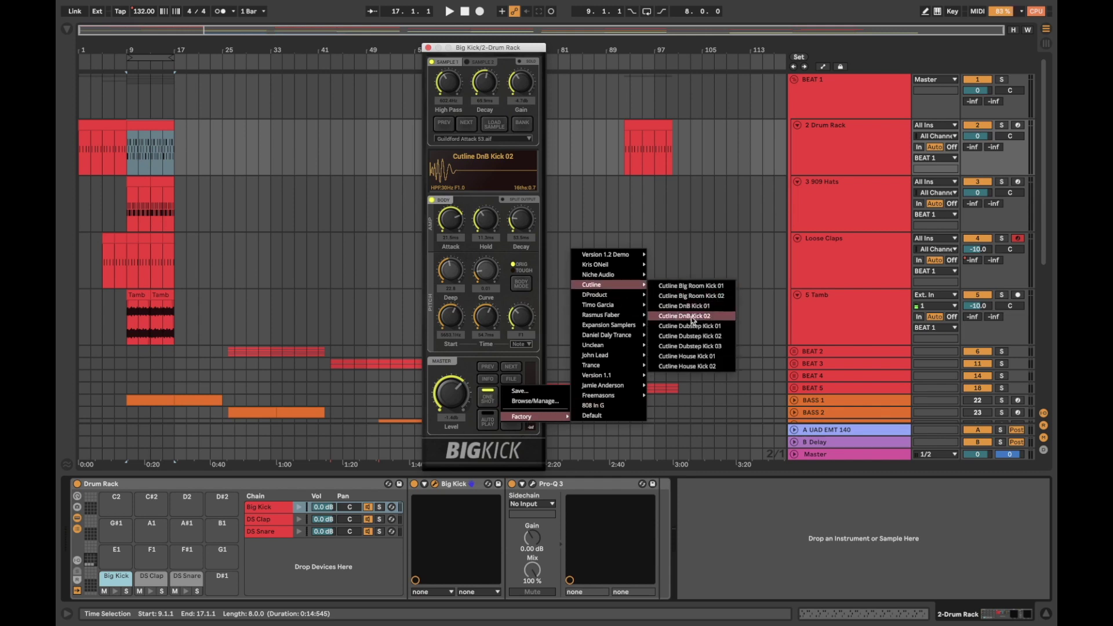
pyautogui.click(539, 333)
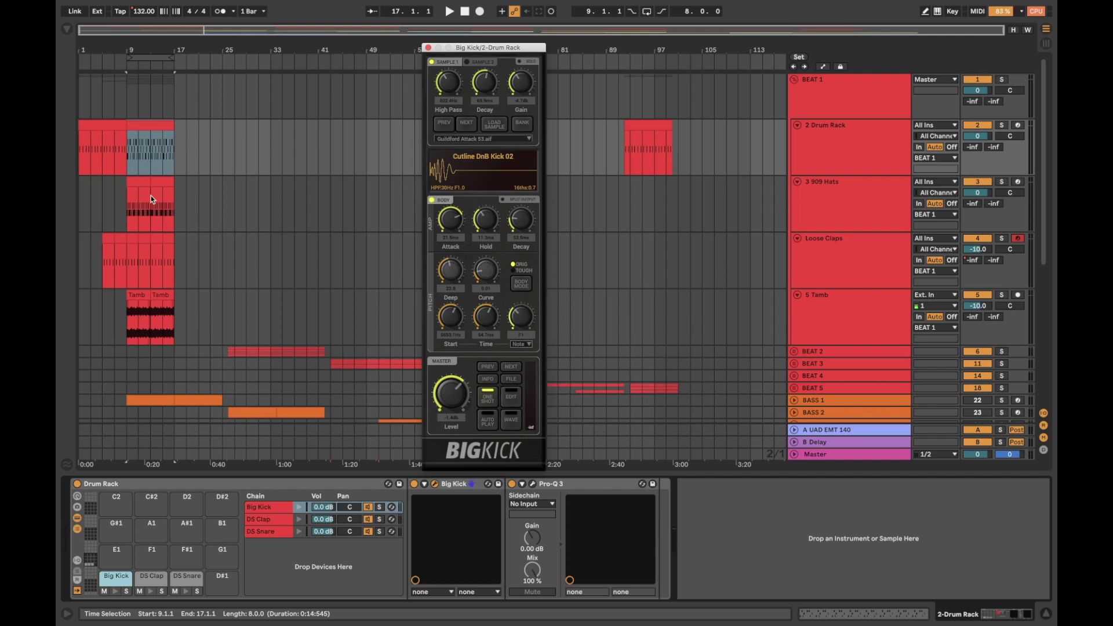
pyautogui.click(480, 140)
pyautogui.click(480, 141)
# Step: Audition the kick with its Pro-Q 3 low-pass filter on and bypassed, and close both plug-in windows
pyautogui.click(534, 485)
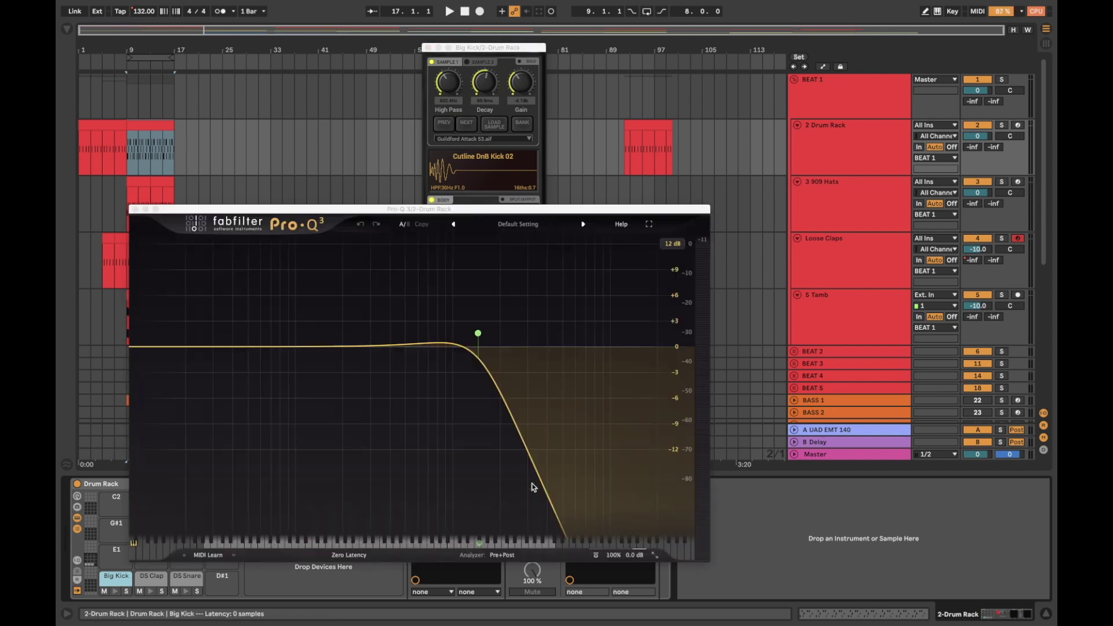
pyautogui.moveTo(348, 213); pyautogui.dragTo(634, 113)
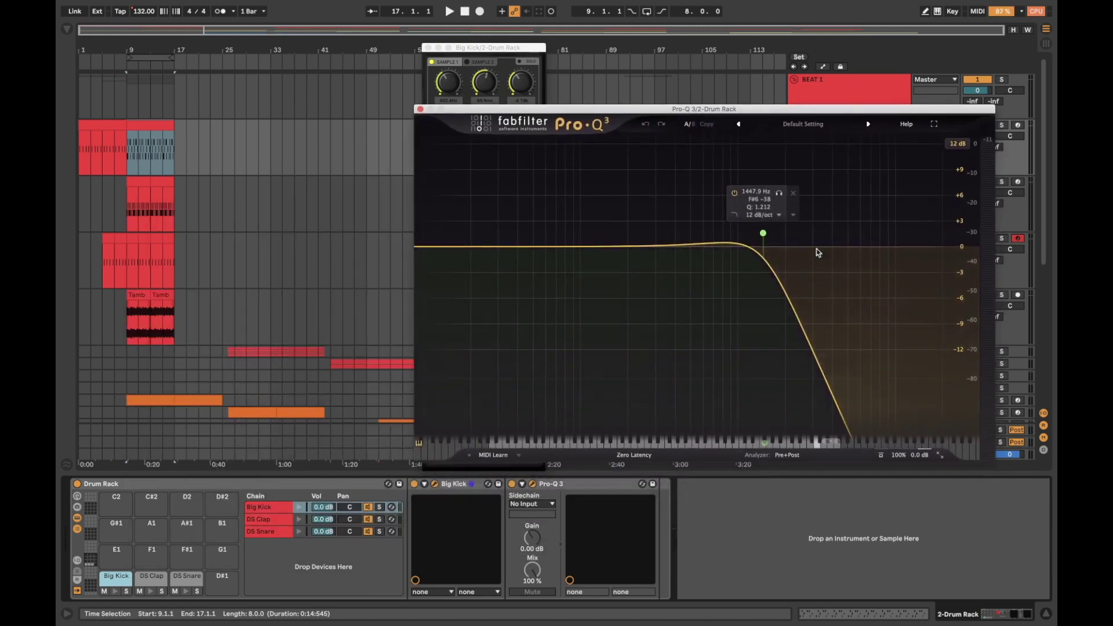
pyautogui.click(116, 592)
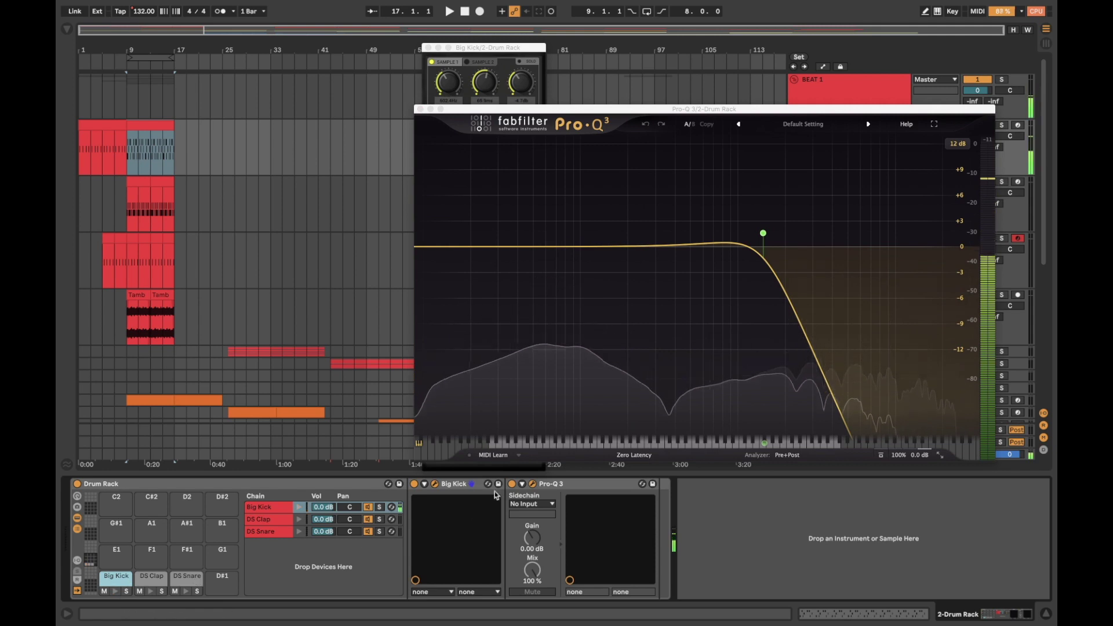
pyautogui.click(116, 592)
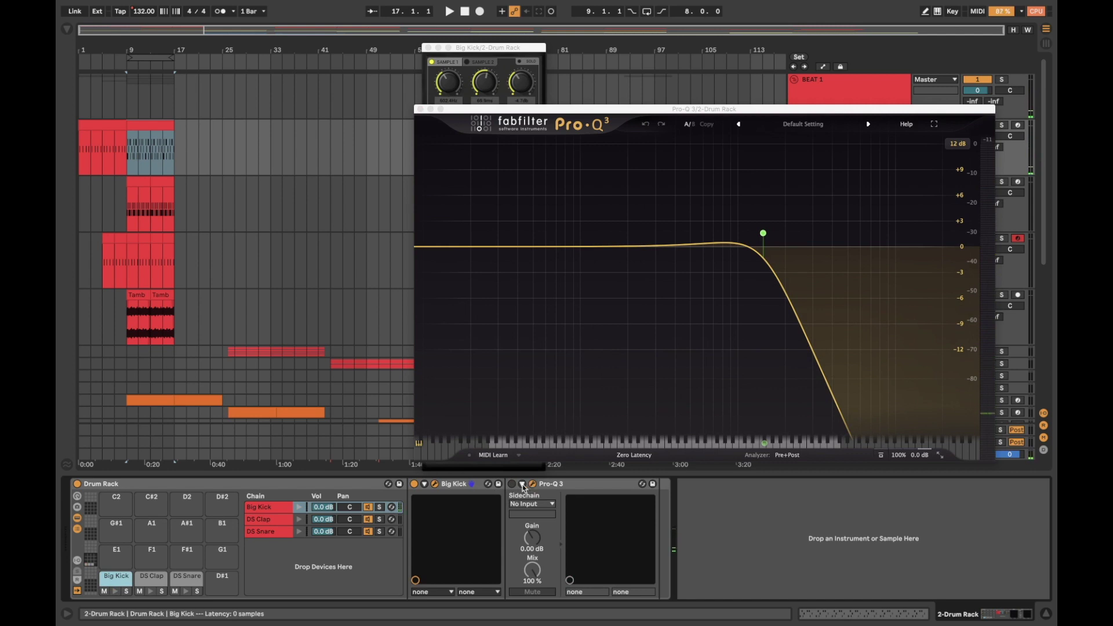
pyautogui.click(533, 485)
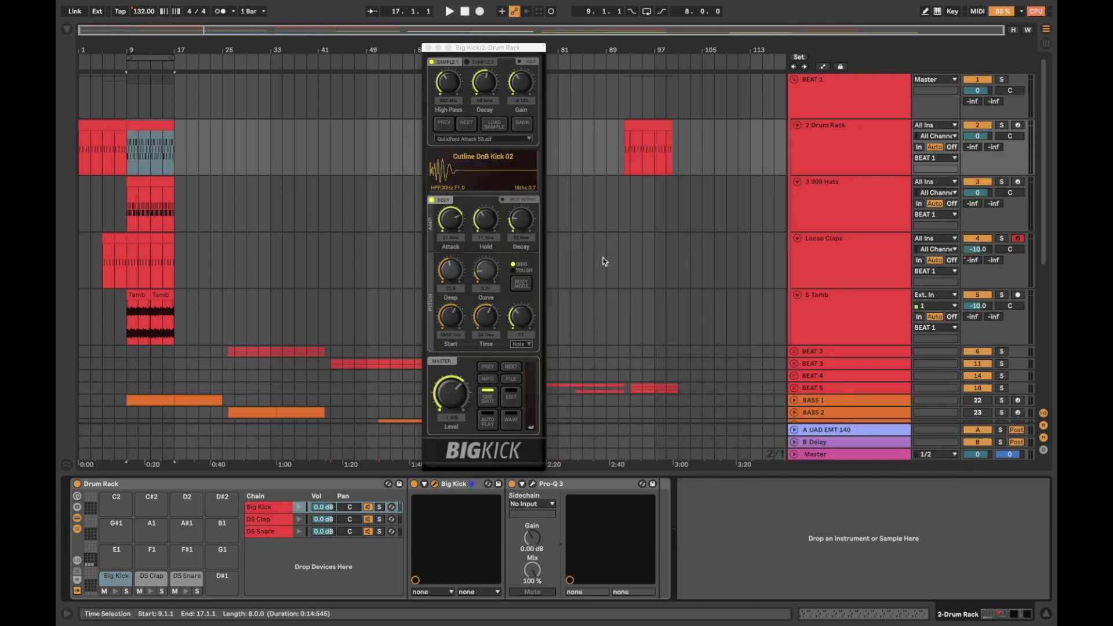
pyautogui.click(429, 48)
# Step: Audition the DS Clap pad and examine its DS Clap and LFO devices
pyautogui.click(152, 578)
pyautogui.click(149, 592)
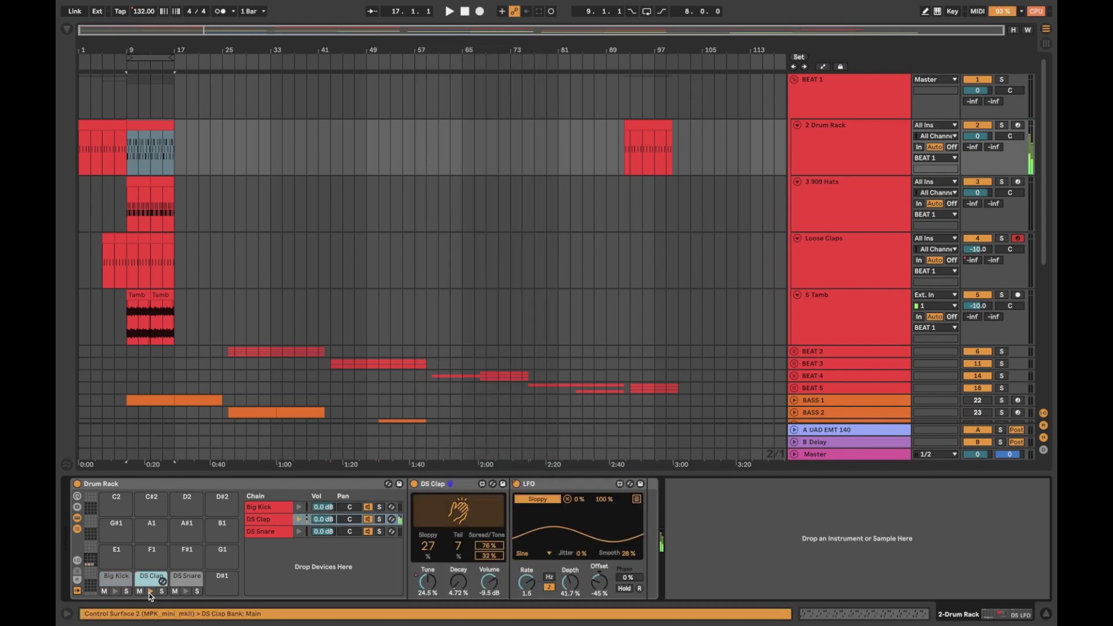
pyautogui.click(149, 592)
pyautogui.click(149, 592)
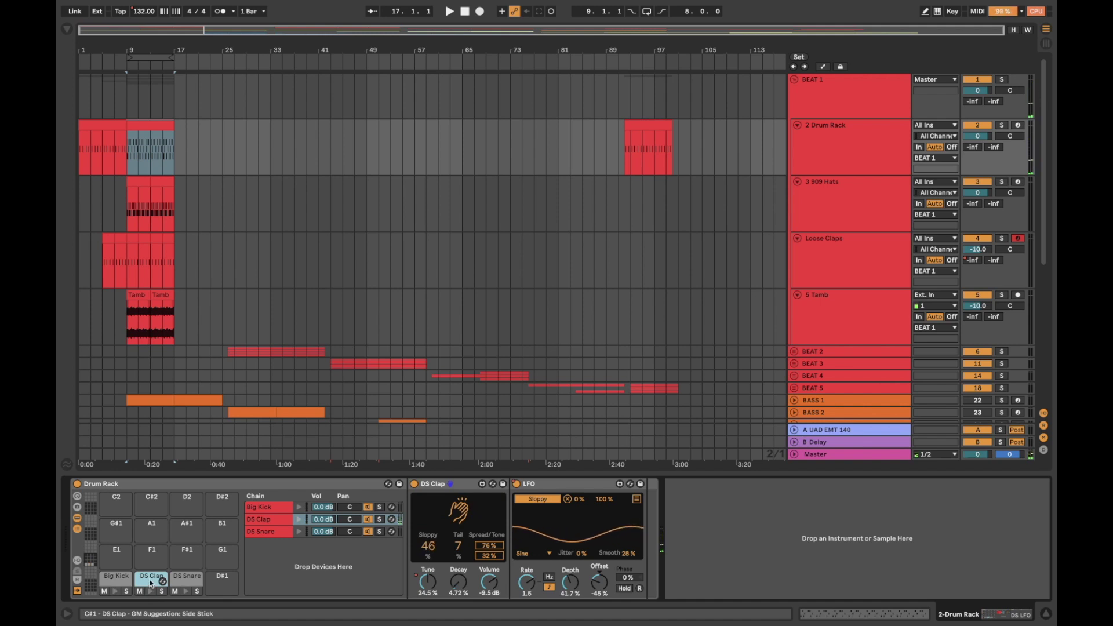
pyautogui.click(441, 486)
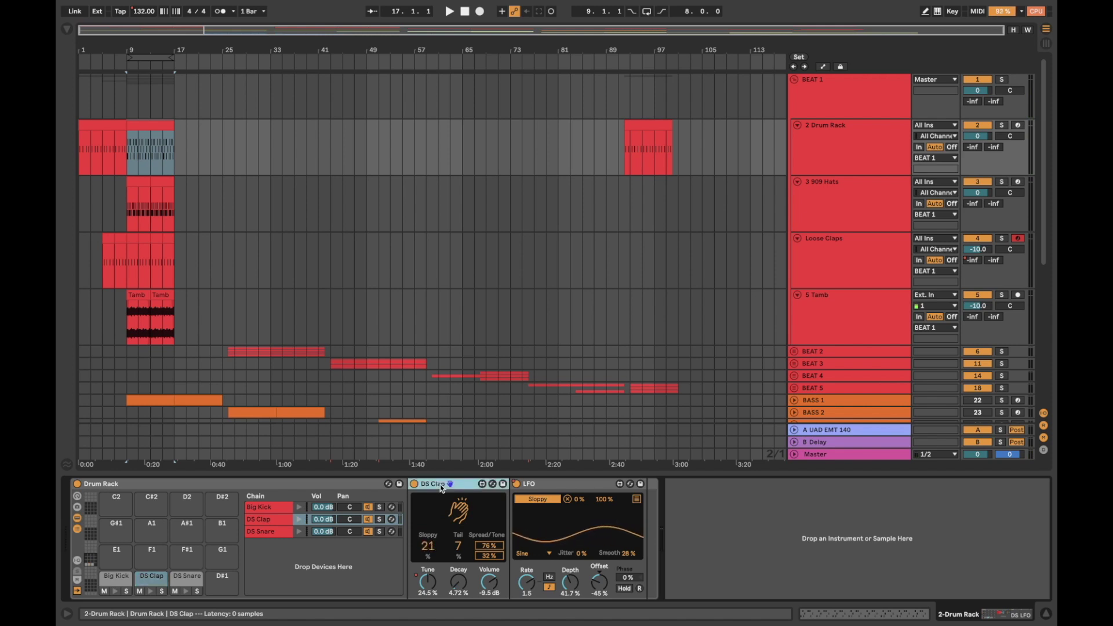
pyautogui.click(576, 484)
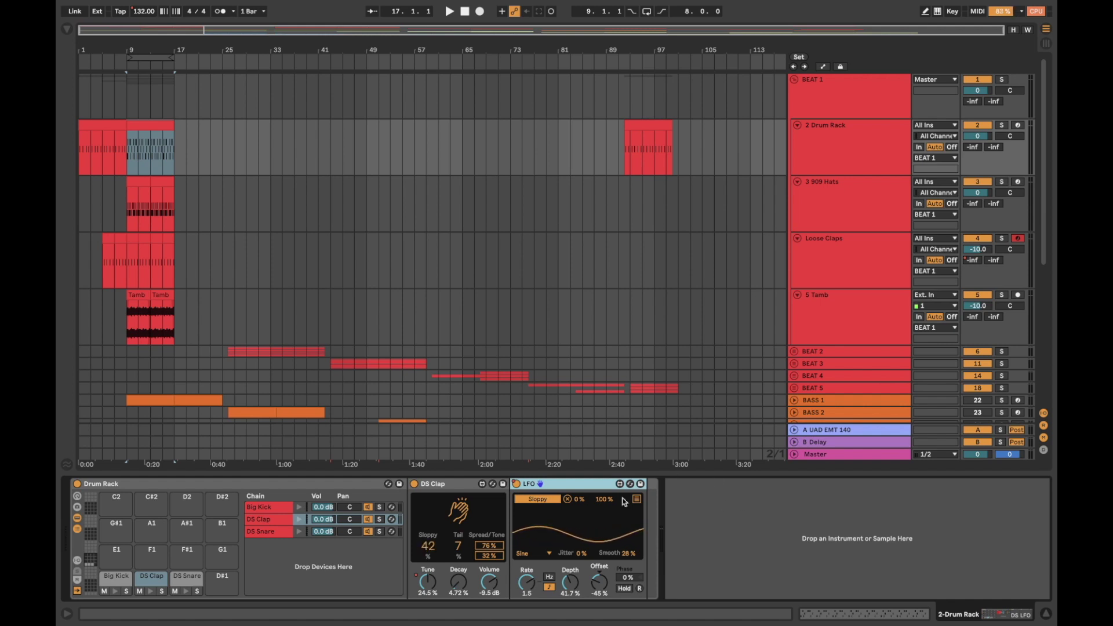
# Step: Show the DS Snare device and audition its pad several times
pyautogui.click(185, 582)
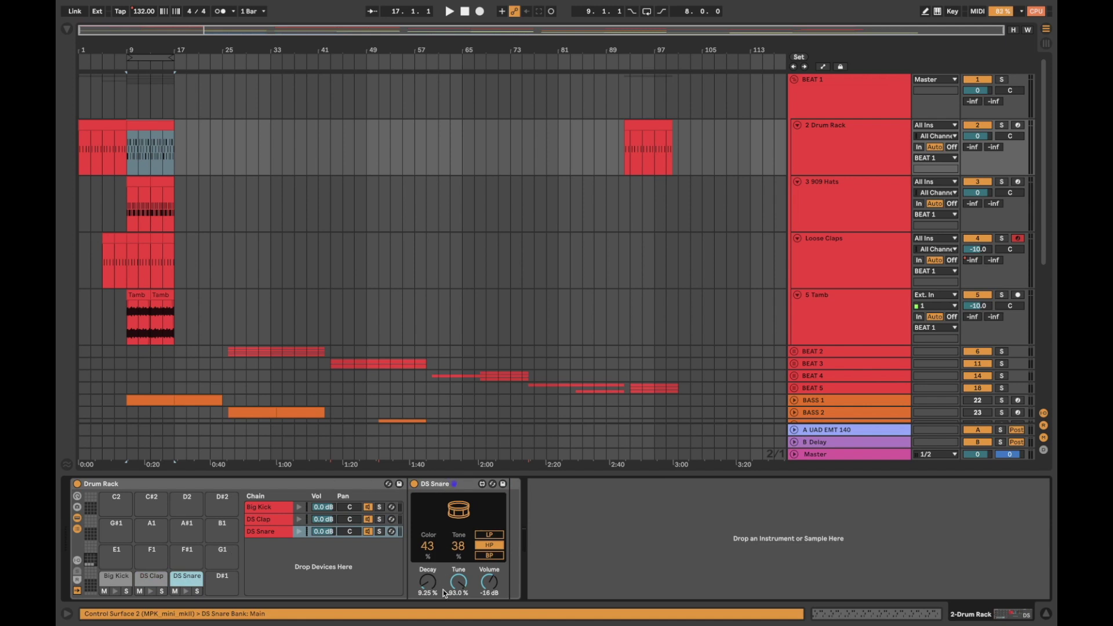
pyautogui.click(184, 592)
pyautogui.click(184, 592)
pyautogui.click(183, 592)
pyautogui.click(184, 592)
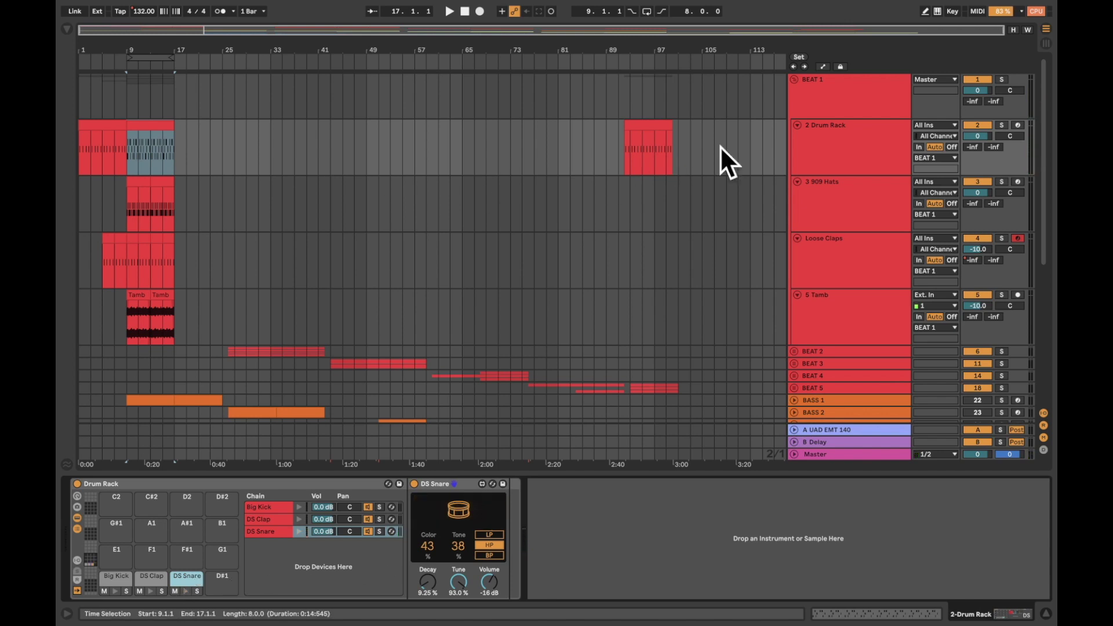
# Step: Solo the Drum Rack track and play its clip from bar 9
pyautogui.click(1002, 126)
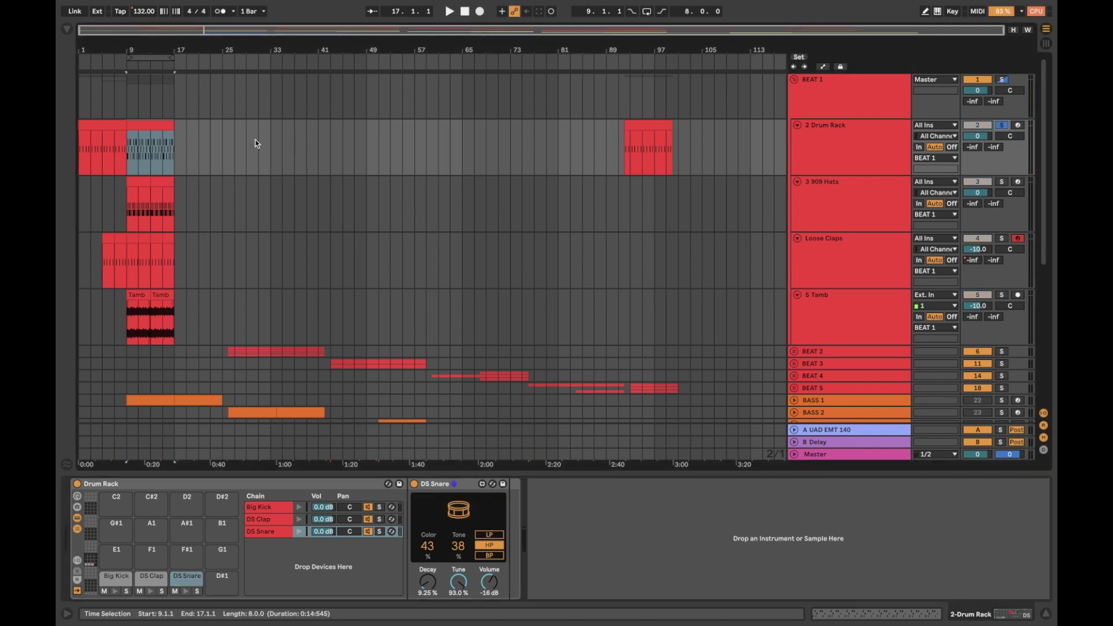
pyautogui.click(156, 125)
pyautogui.press('space')
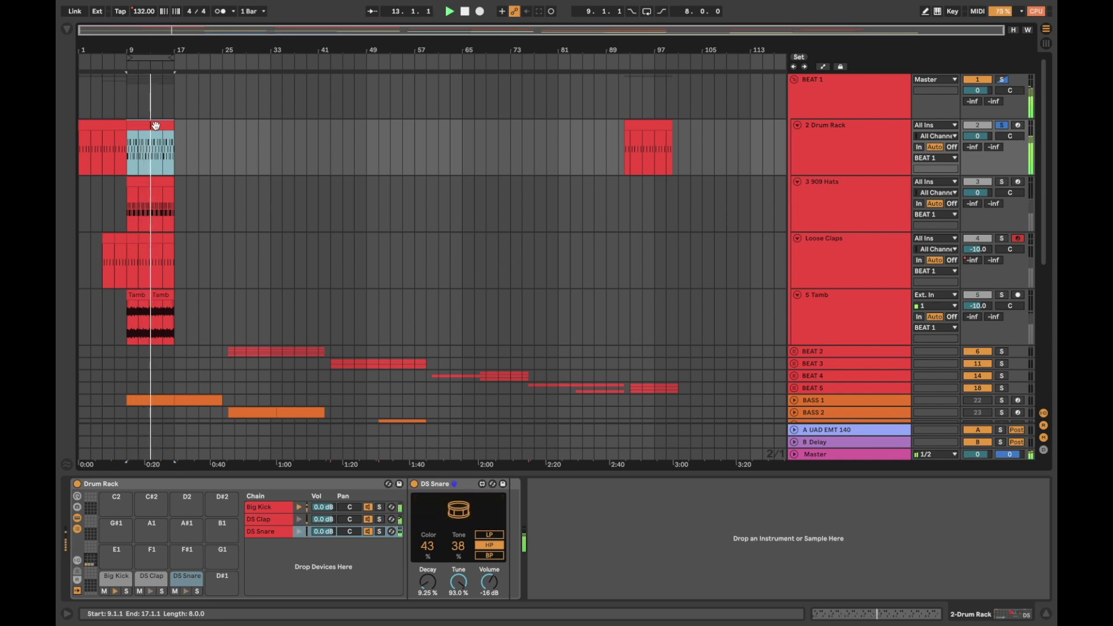
# Step: Solo the 909 Hats track alongside the Drum Rack and play its clip from bar 9
pyautogui.click(1007, 184)
pyautogui.click(846, 196)
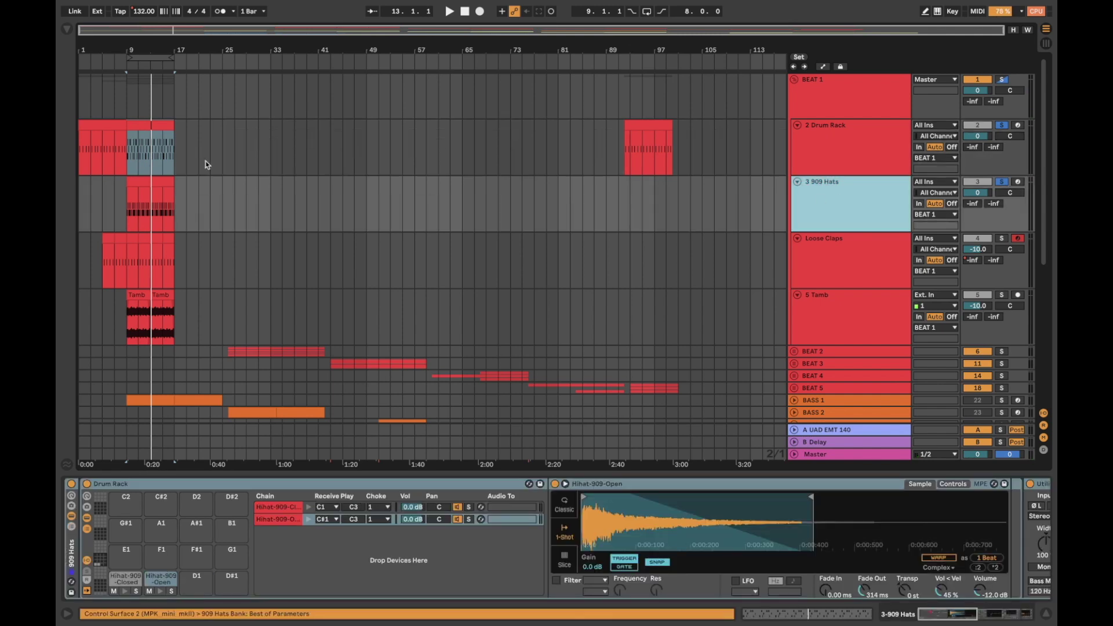
pyautogui.click(146, 182)
pyautogui.press('space')
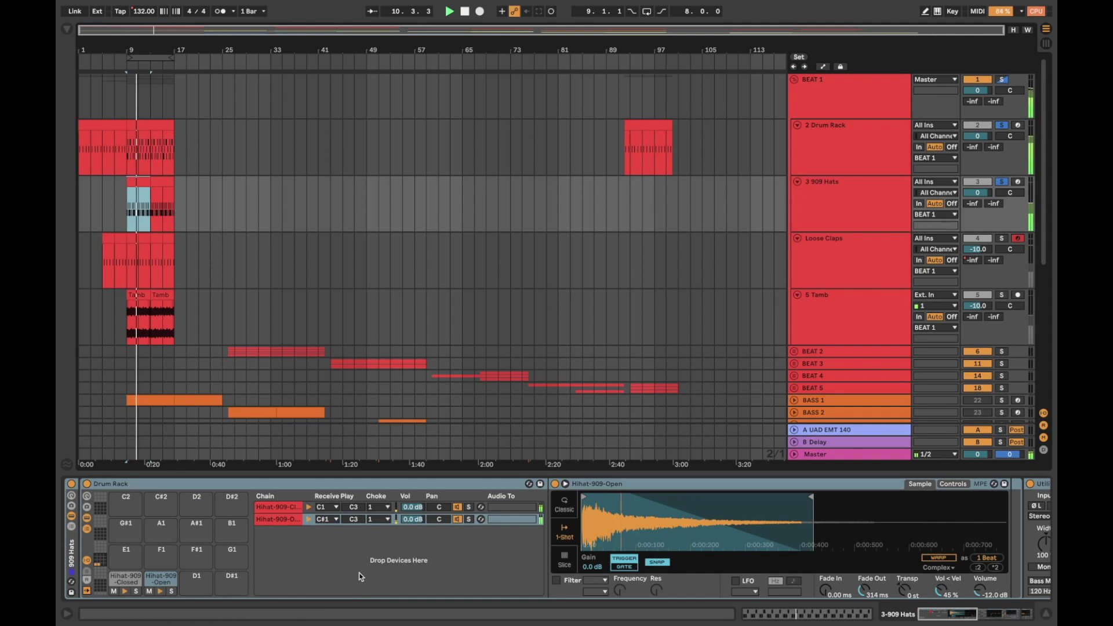
# Step: Examine the 909 Hats effects chain, including Utility, EQ Eight, A Bit Warmer and Phaser-Flanger
pyautogui.hscroll(3, 382, 571)
pyautogui.hscroll(8, 382, 570)
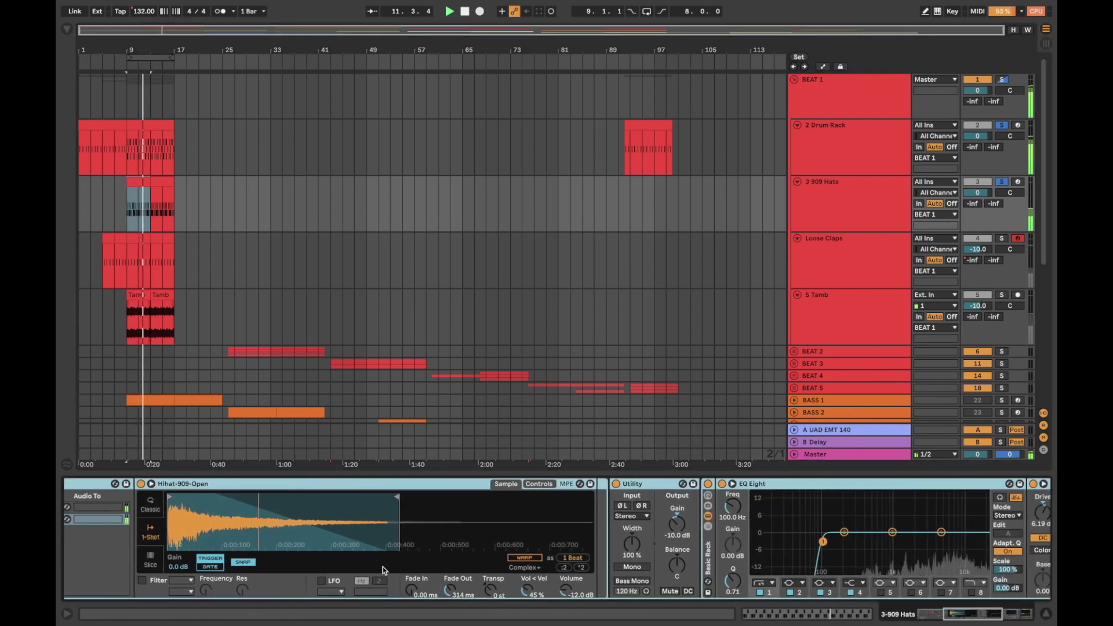
pyautogui.hscroll(5, 382, 570)
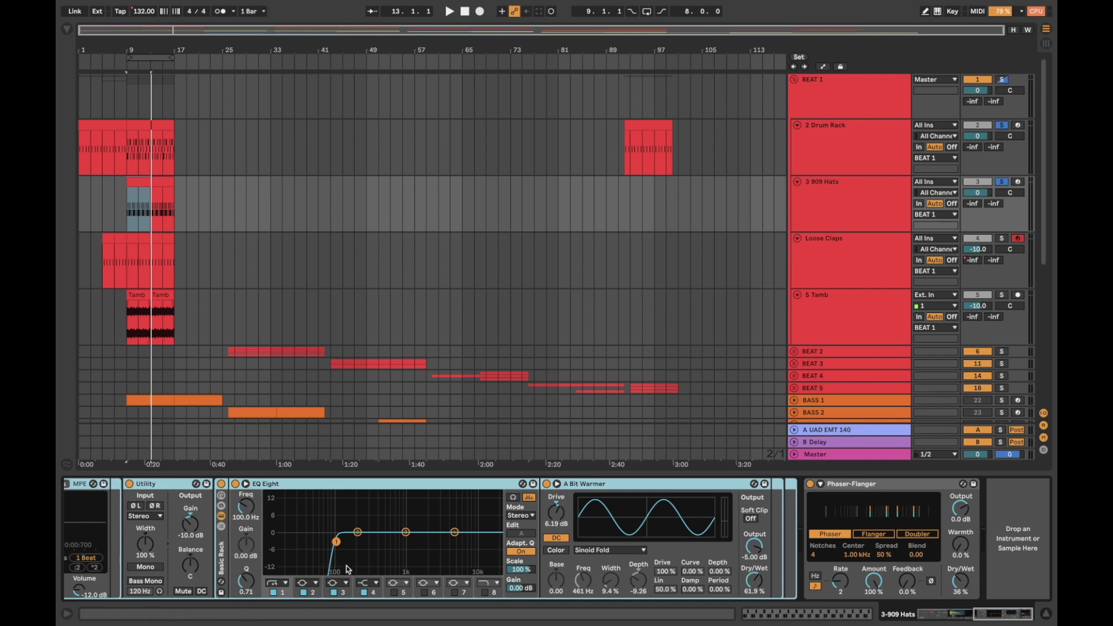
pyautogui.click(610, 486)
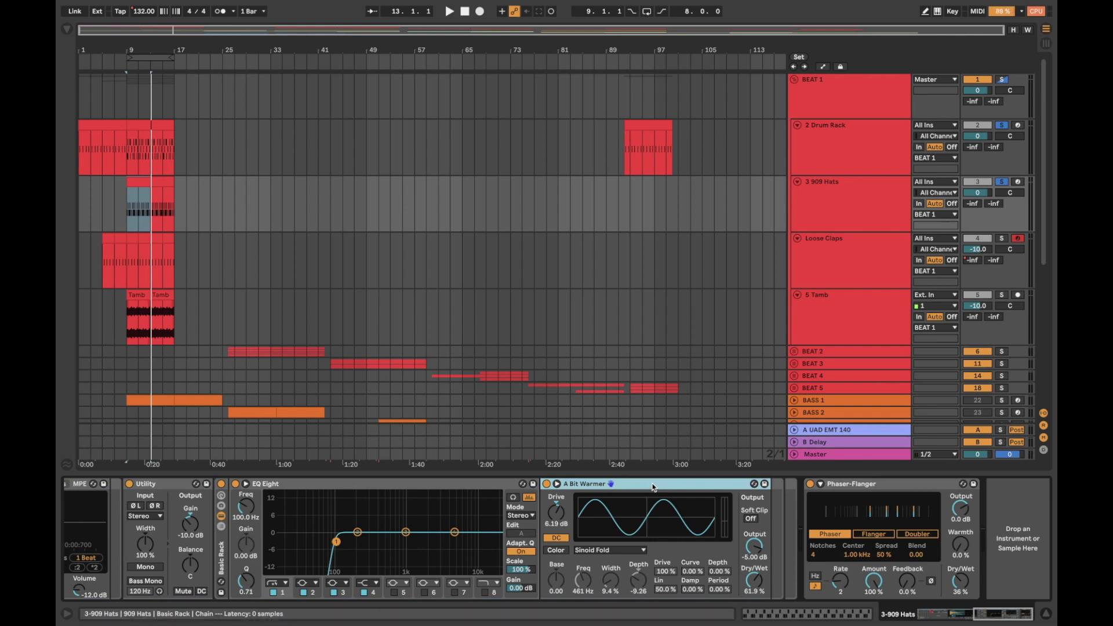
pyautogui.click(916, 486)
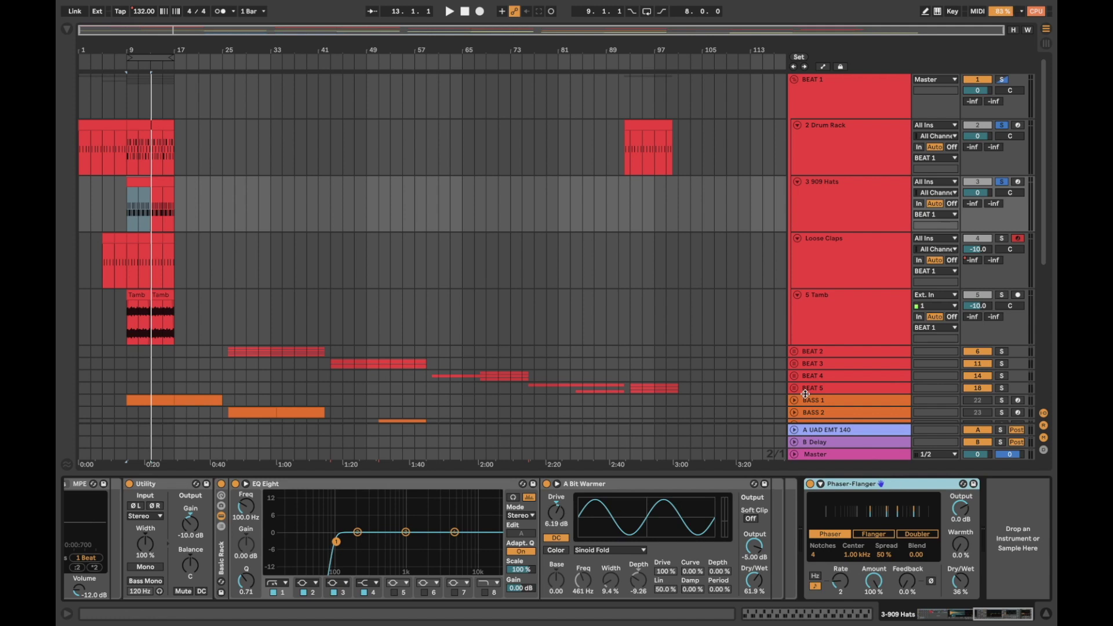
# Step: Show the closed hi-hat chain's sample in the 909 Hats Drum Rack
pyautogui.hscroll(-15, 439, 538)
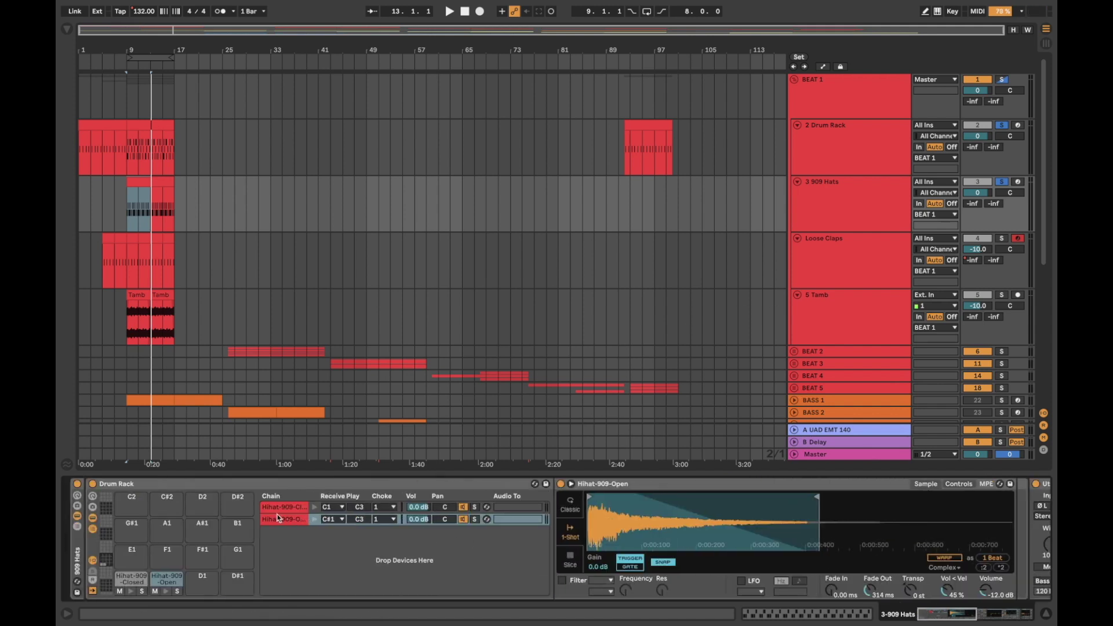
pyautogui.click(280, 509)
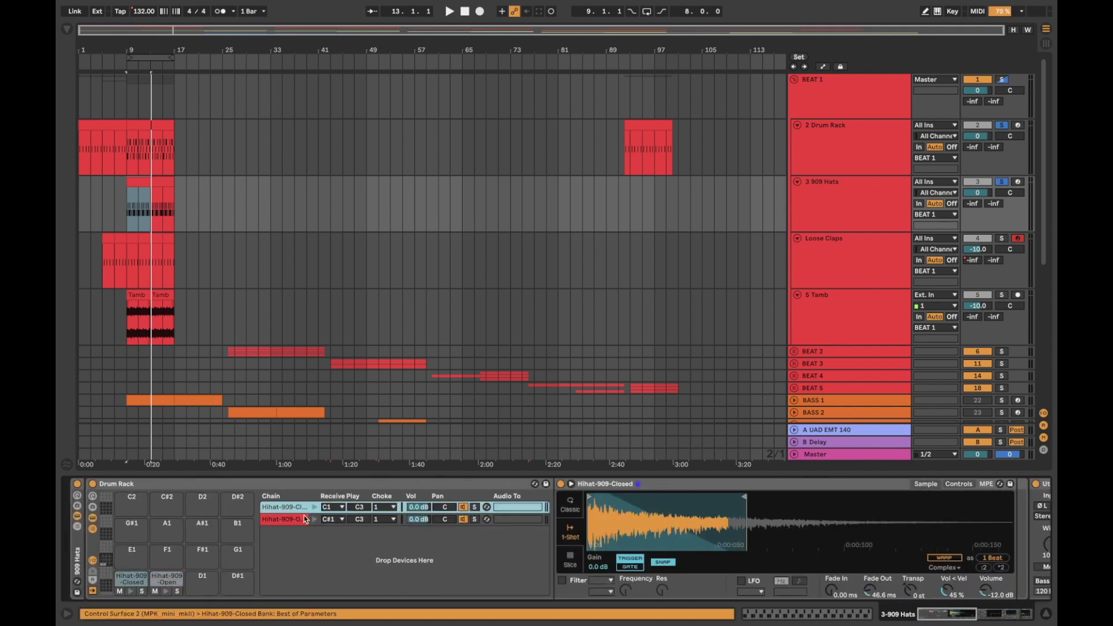
# Step: Compare the open and closed hi-hat samples in the 909 Hats Drum Rack
pyautogui.click(288, 520)
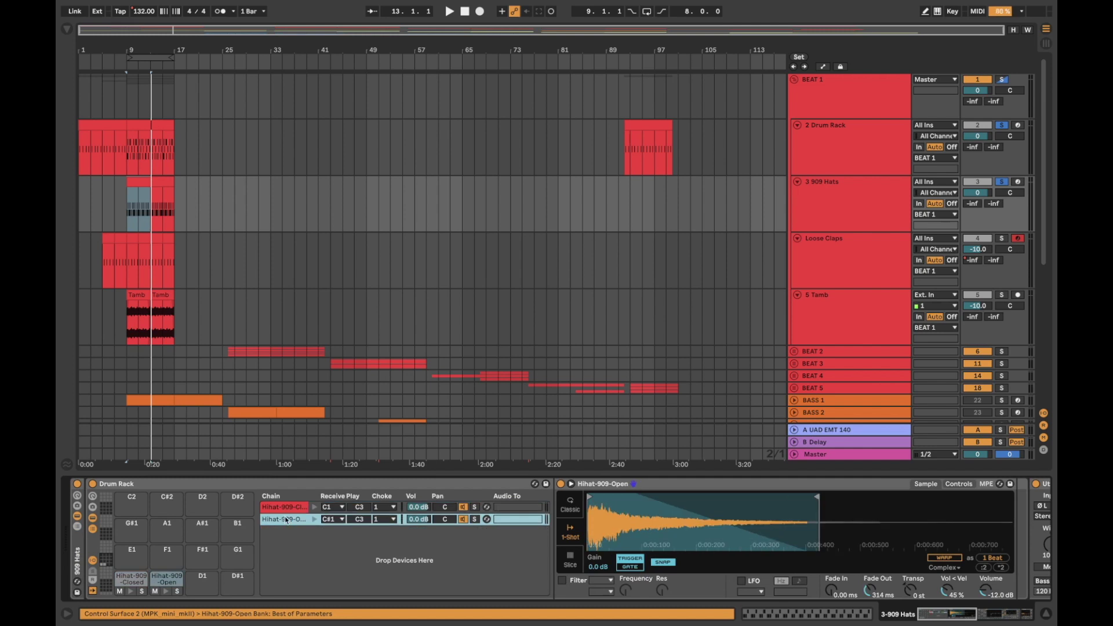
pyautogui.click(287, 508)
pyautogui.doubleClick(135, 180)
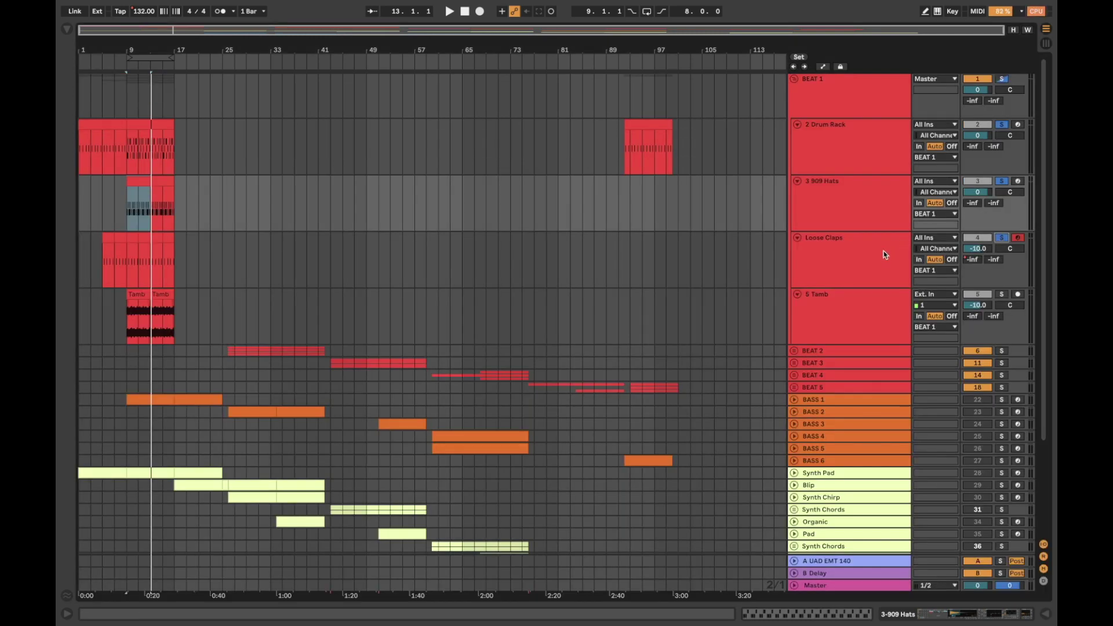
# Step: Audition Loose Claps from bar 9 with the other soloed drums and on its own, and show its devices
pyautogui.click(885, 255)
pyautogui.click(131, 238)
pyautogui.press('space')
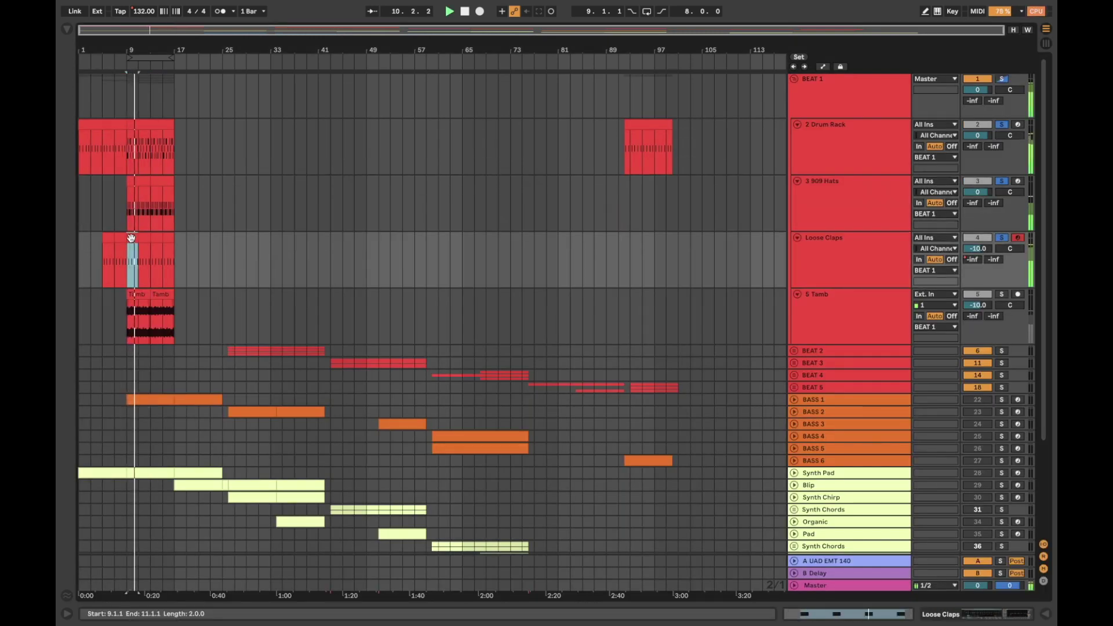
pyautogui.click(1002, 240)
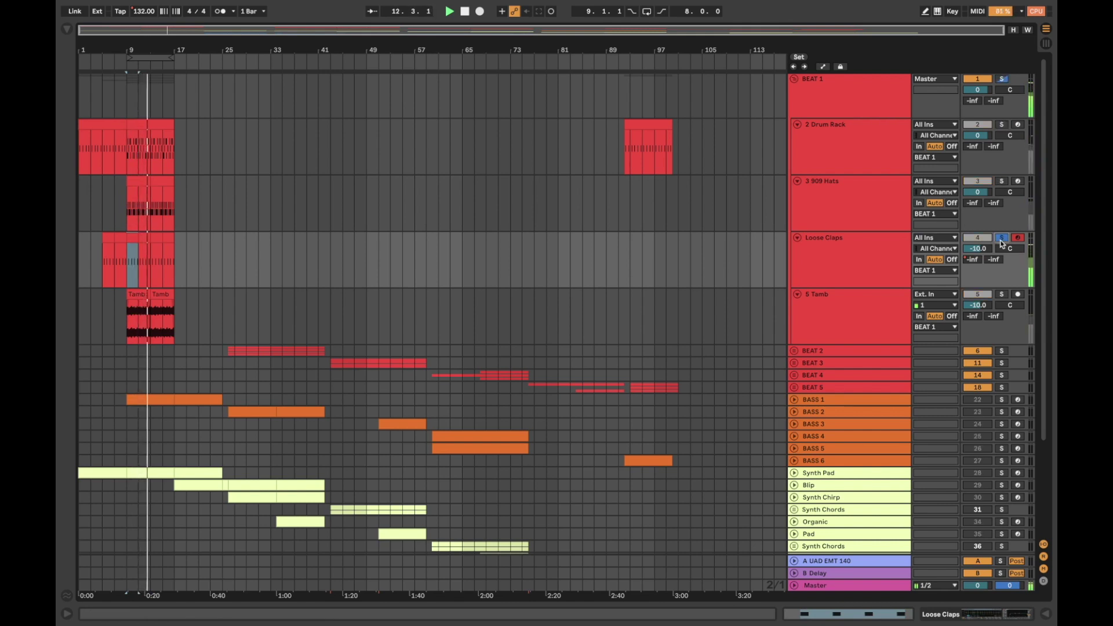
pyautogui.click(874, 259)
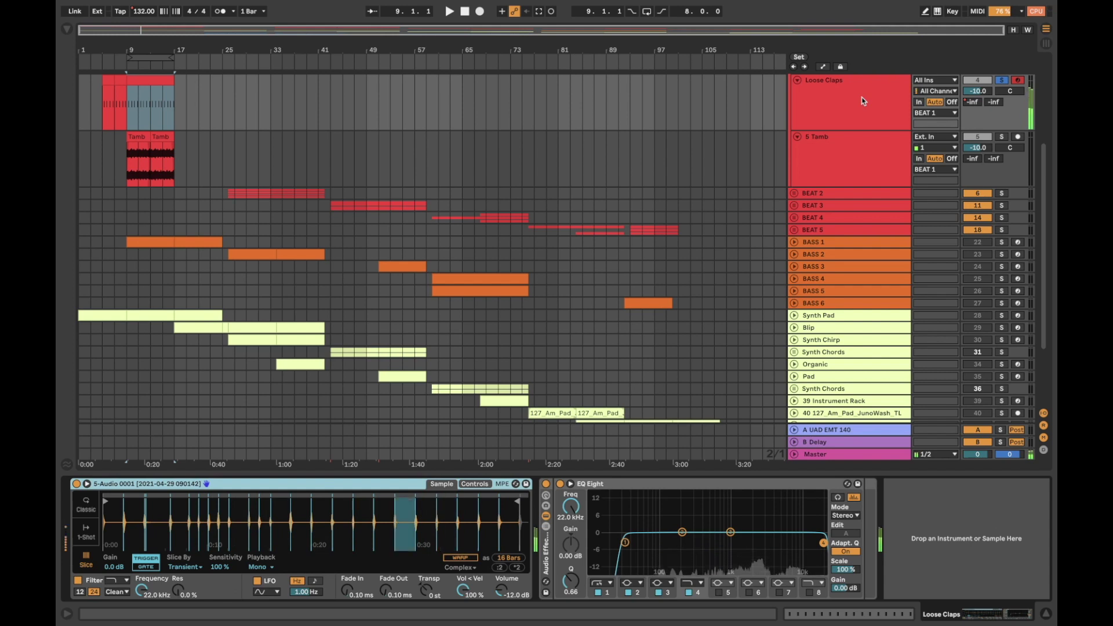
# Step: Examine the C#1 note pattern in the Loose Claps clip at bar 9 while playing it
pyautogui.doubleClick(146, 81)
pyautogui.moveTo(361, 401); pyautogui.dragTo(1057, 389)
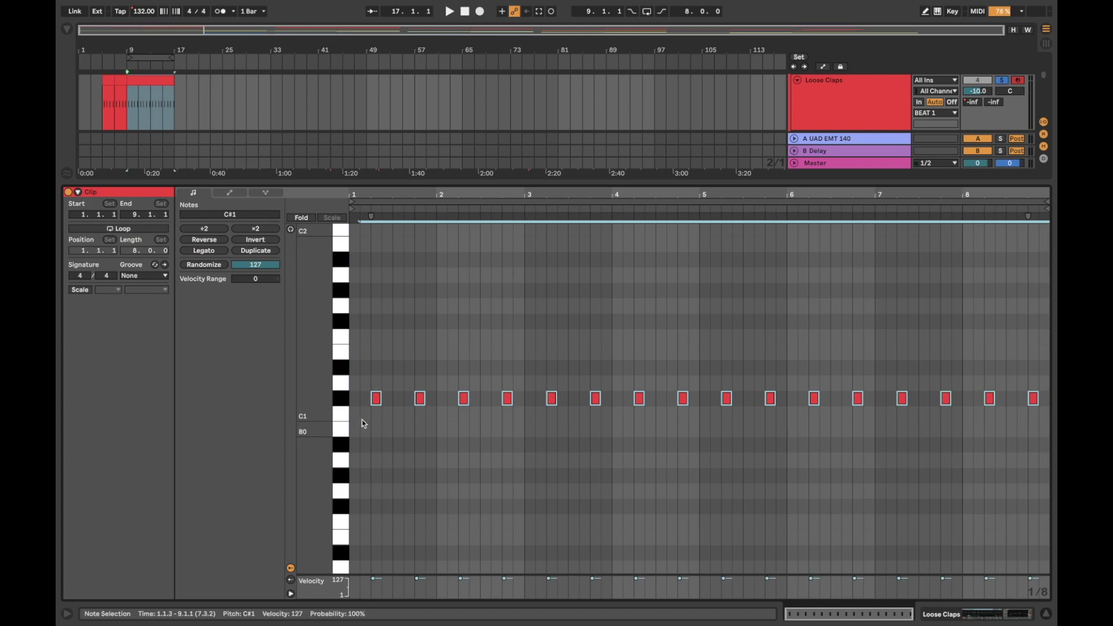
pyautogui.press('space')
pyautogui.moveTo(376, 403)
pyautogui.mouseDown()
pyautogui.moveTo(381, 313)
pyautogui.moveTo(378, 400)
pyautogui.mouseUp()
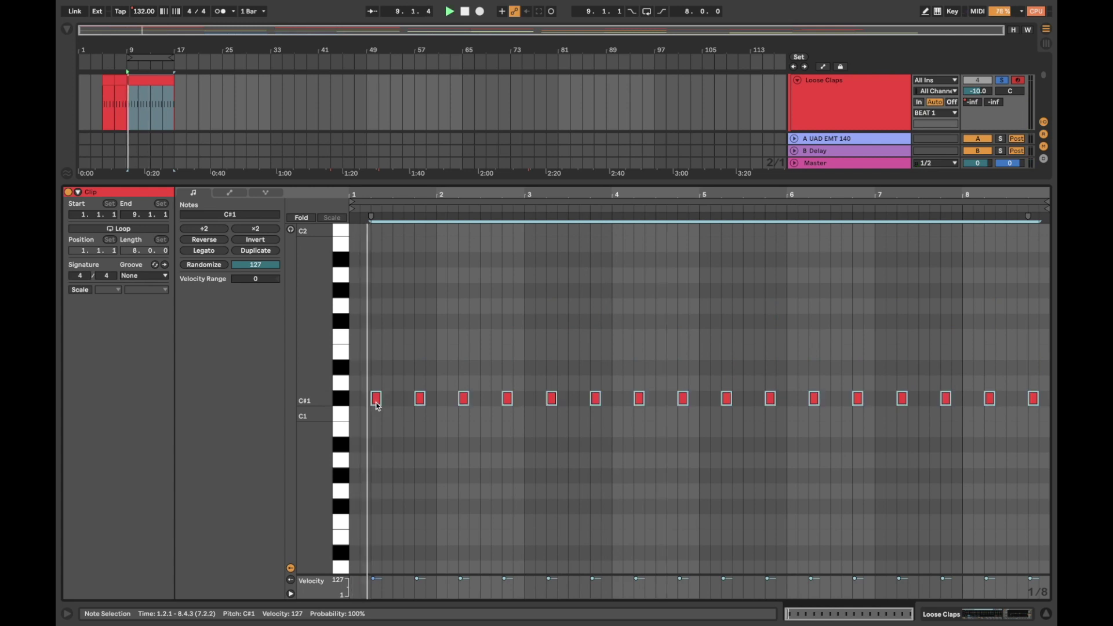
pyautogui.click(435, 182)
pyautogui.click(881, 143)
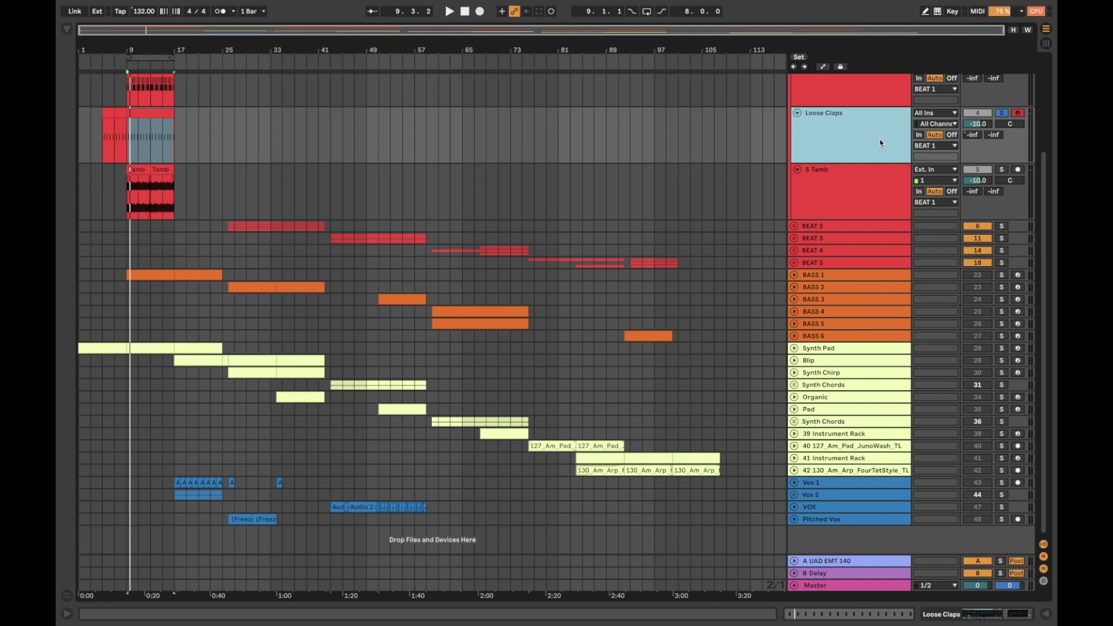
pyautogui.click(66, 30)
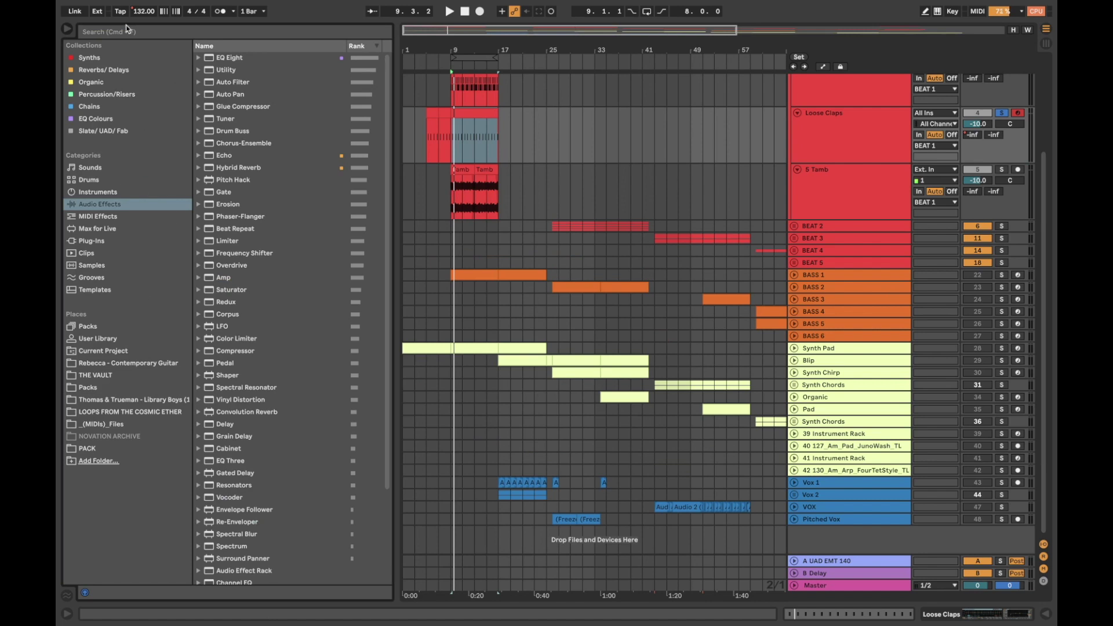
pyautogui.click(68, 28)
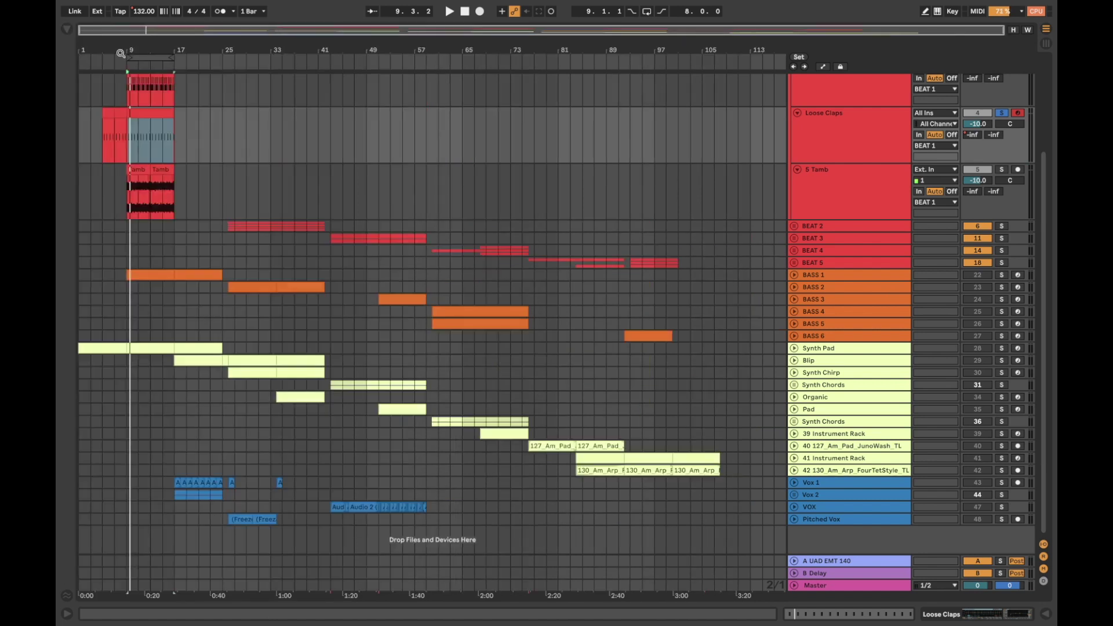
pyautogui.click(829, 136)
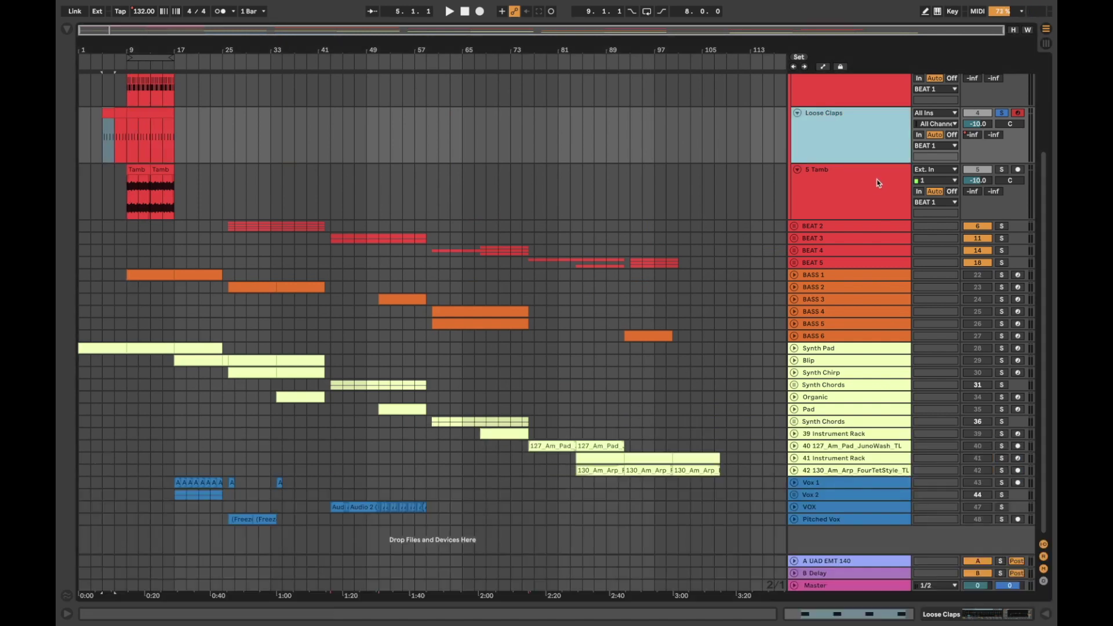
# Step: Solo the Tamb track and play its clip from bar 9
pyautogui.click(874, 186)
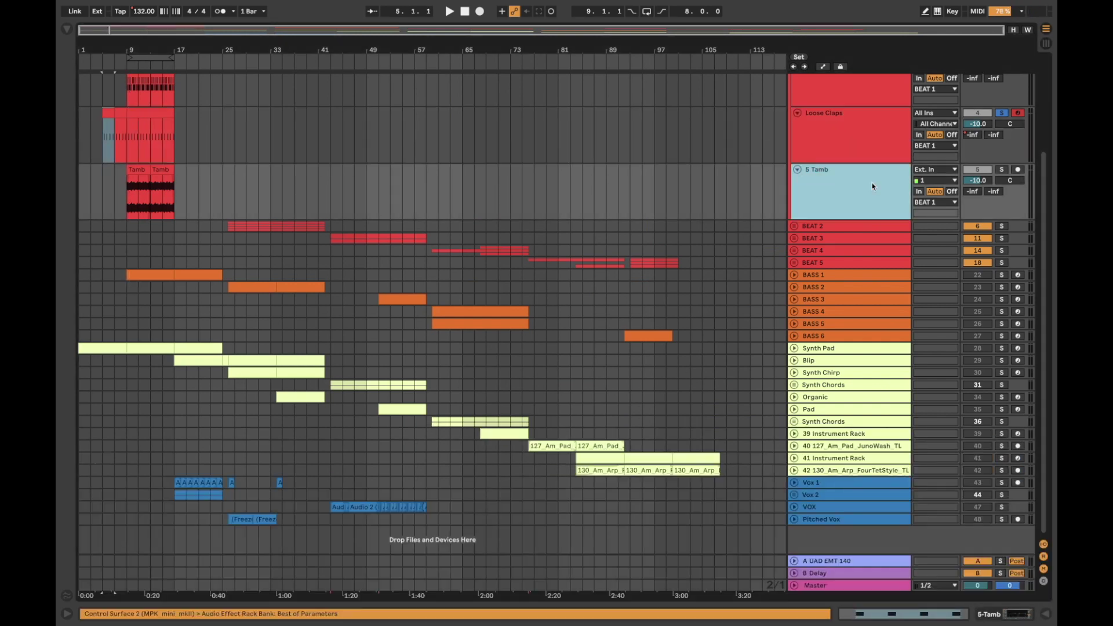
pyautogui.click(1002, 169)
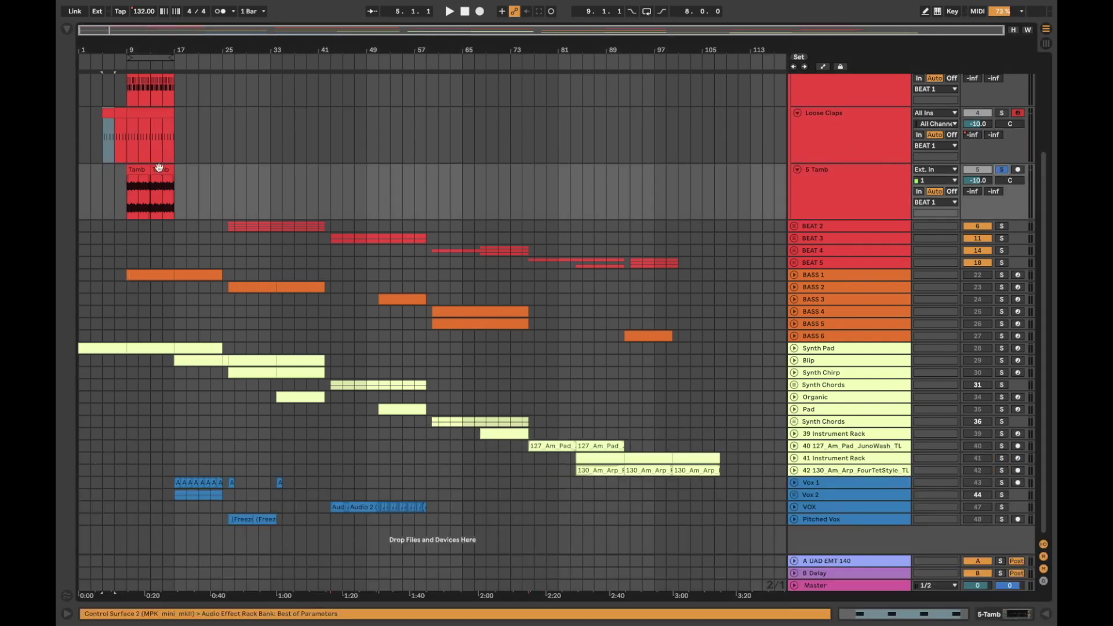
pyautogui.click(140, 170)
pyautogui.press('space')
# Step: Show the Tamb track's EQ Eight and compare the sound with its Audio Effect Rack off and on
pyautogui.doubleClick(817, 198)
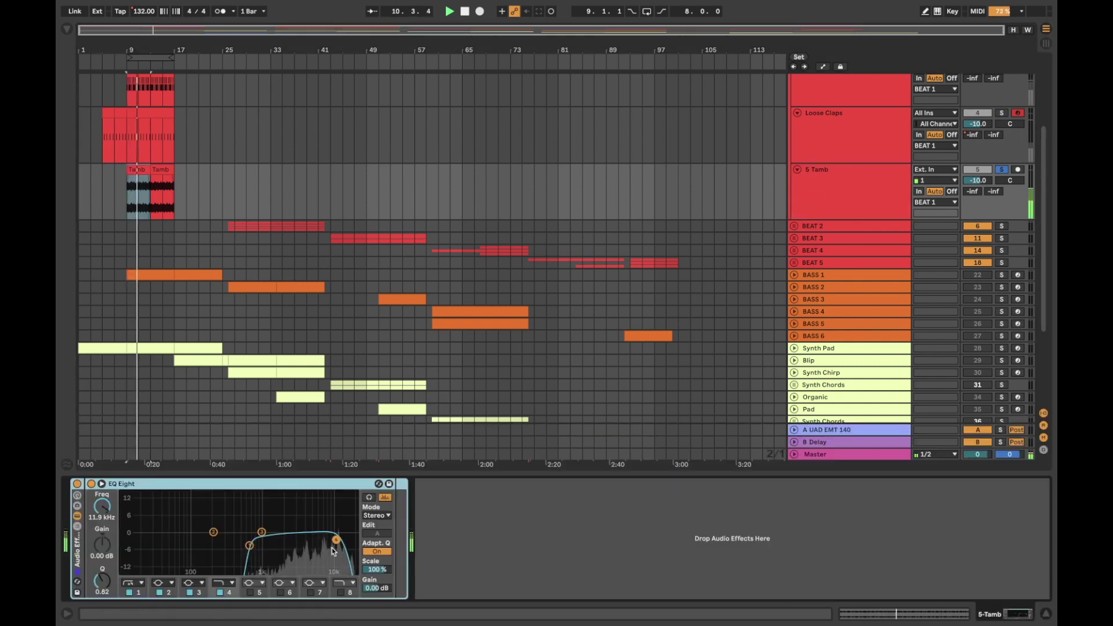
pyautogui.click(77, 484)
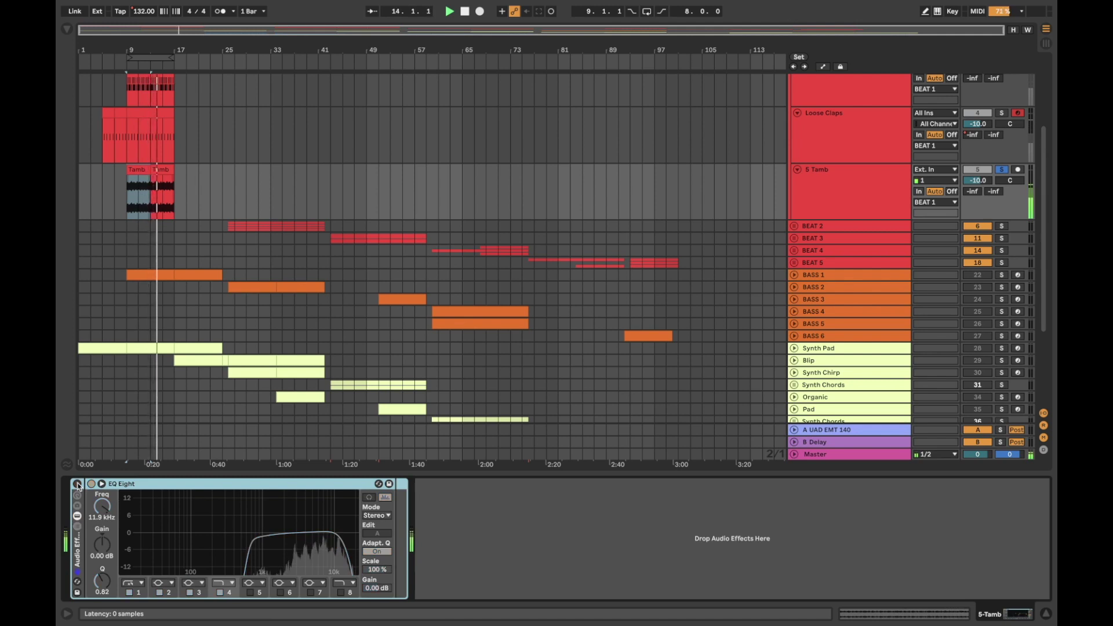
pyautogui.click(78, 485)
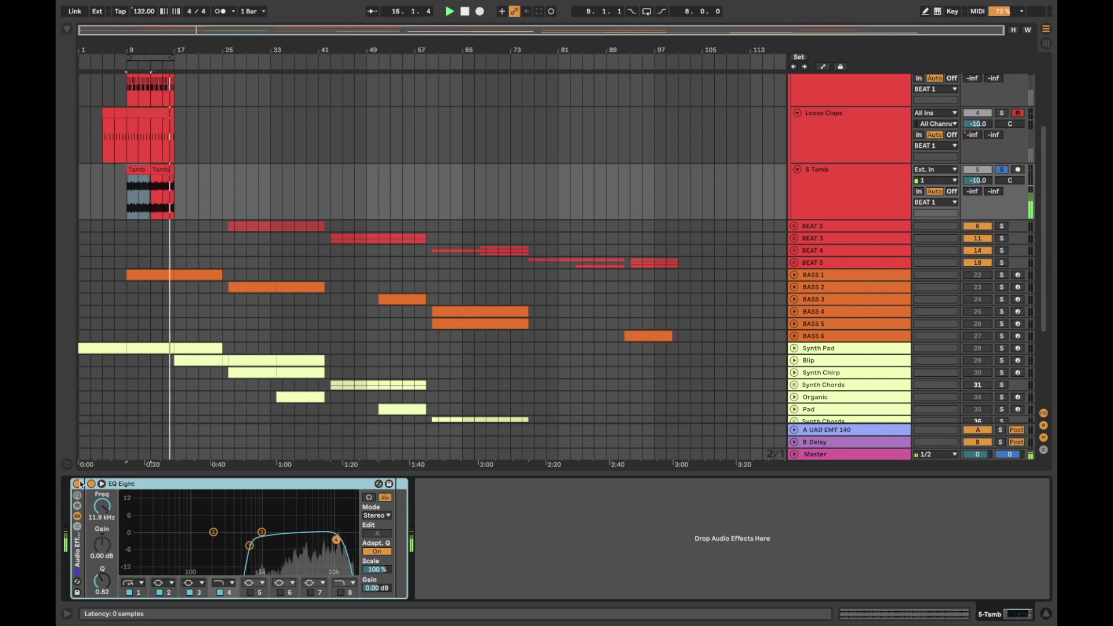
# Step: Solo the whole BEAT 1 group, play it from bar 11, and examine its Pro-Q 3 equalizer curve
pyautogui.scroll(5, 837, 187)
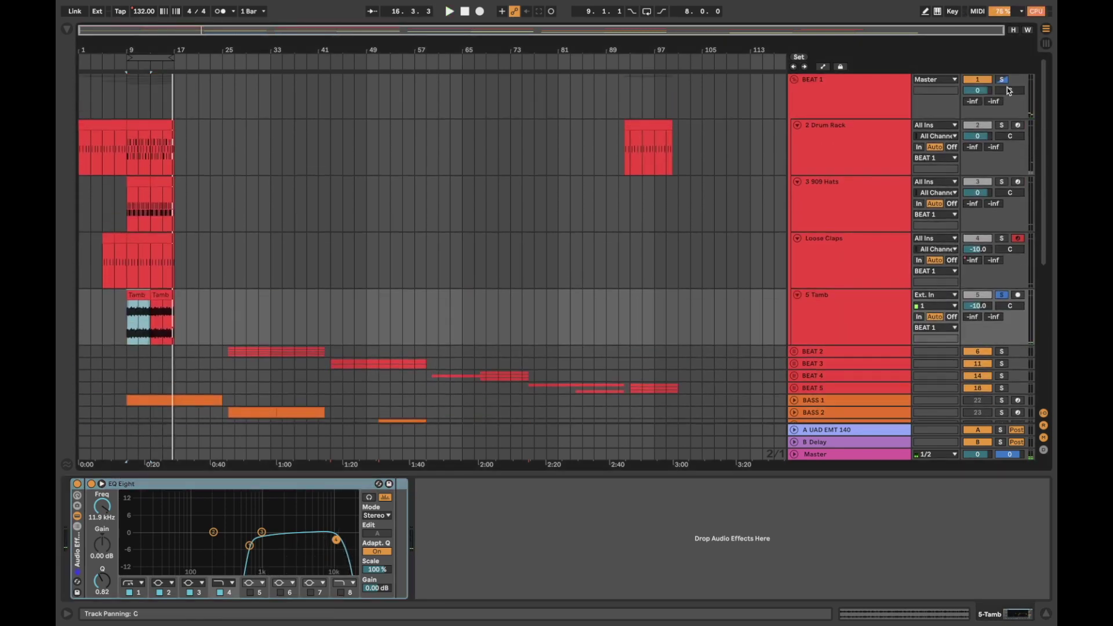
pyautogui.click(138, 93)
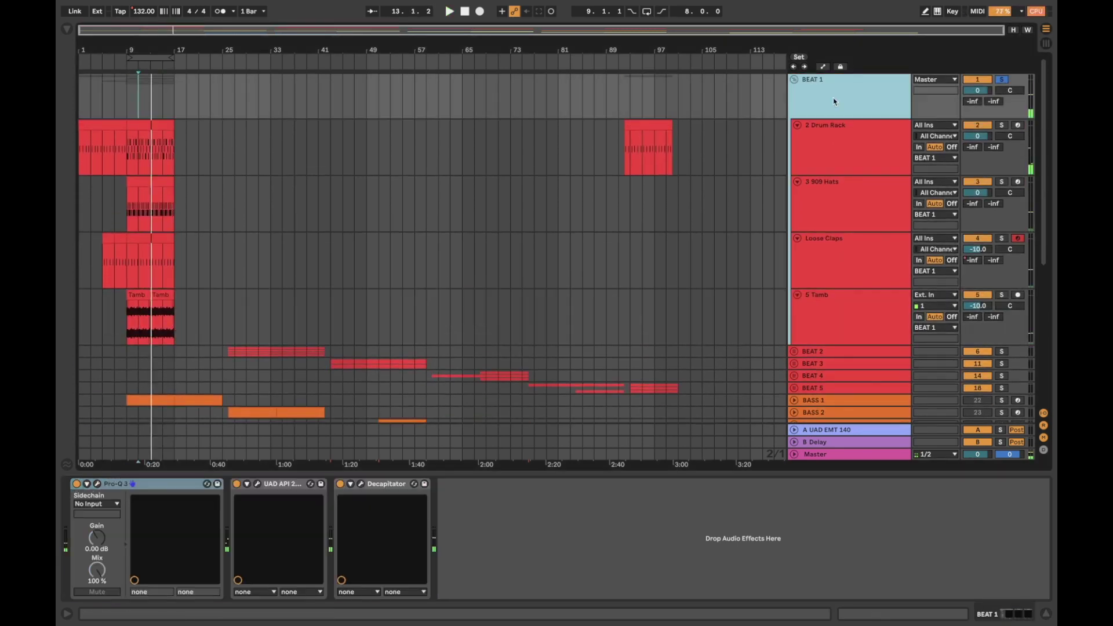
pyautogui.click(97, 484)
pyautogui.press('space')
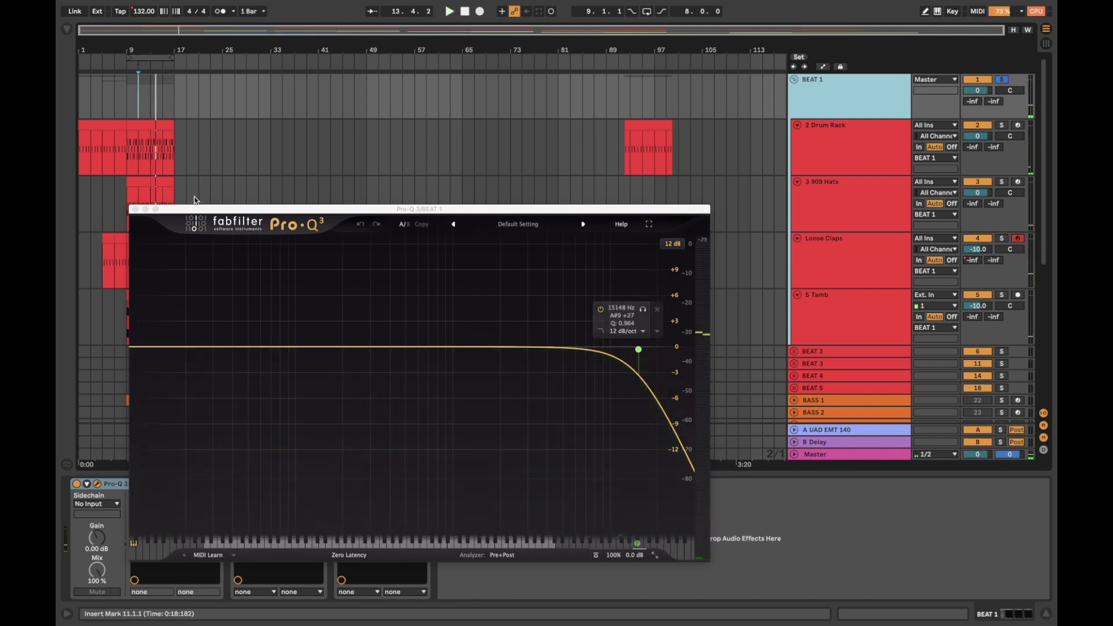
pyautogui.click(134, 209)
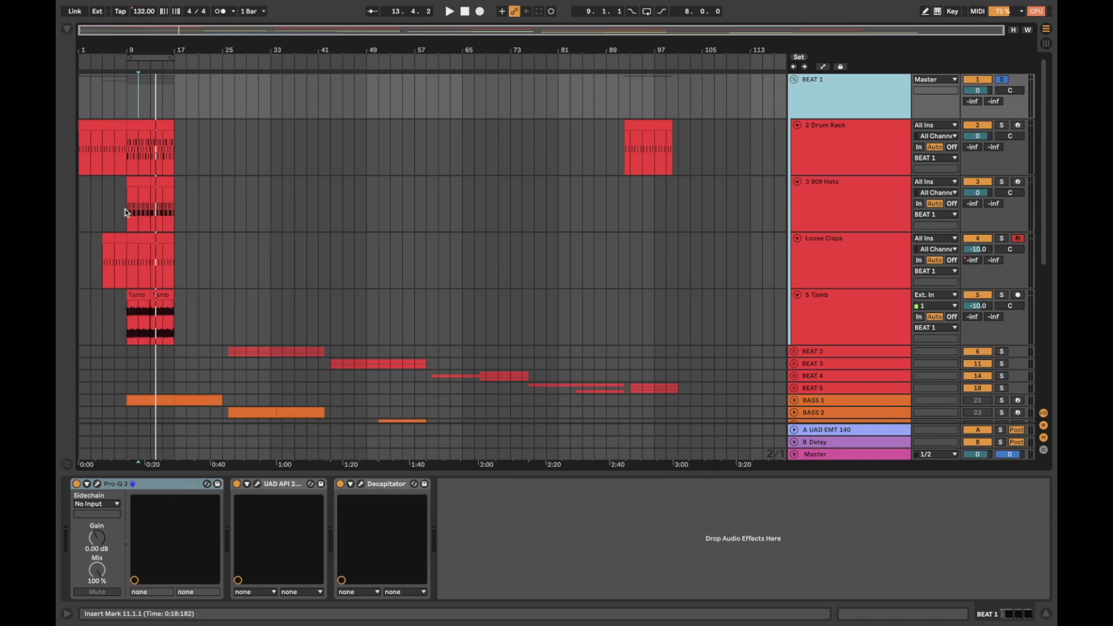
# Step: Examine the BEAT 1 group's UAD API 2500 bus compressor and compare playback with it off and on
pyautogui.click(257, 485)
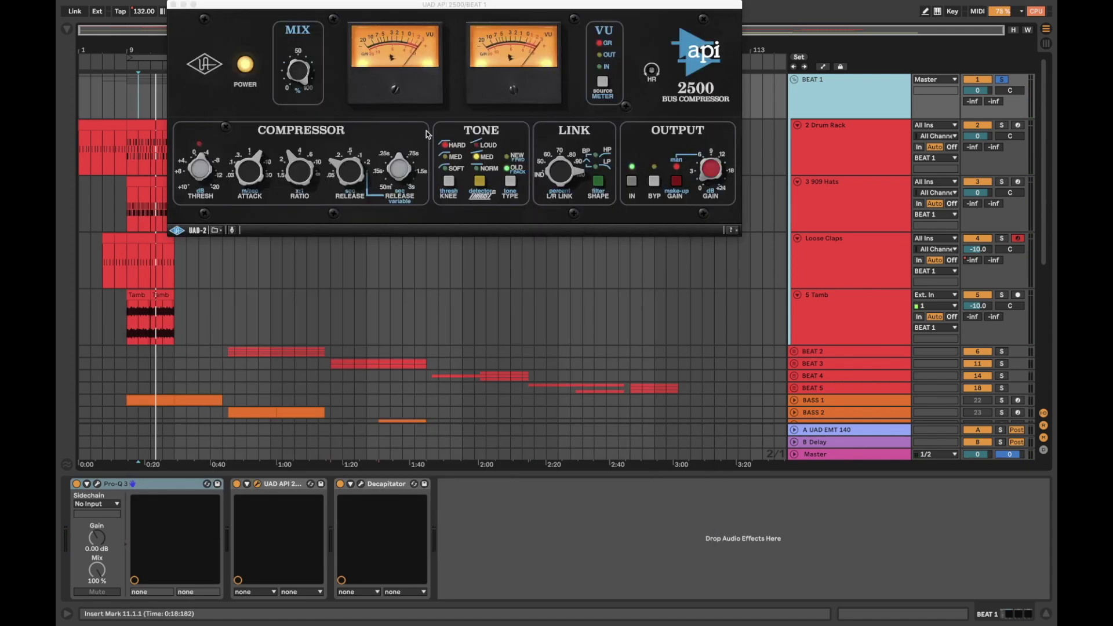
pyautogui.moveTo(425, 9); pyautogui.dragTo(552, 154)
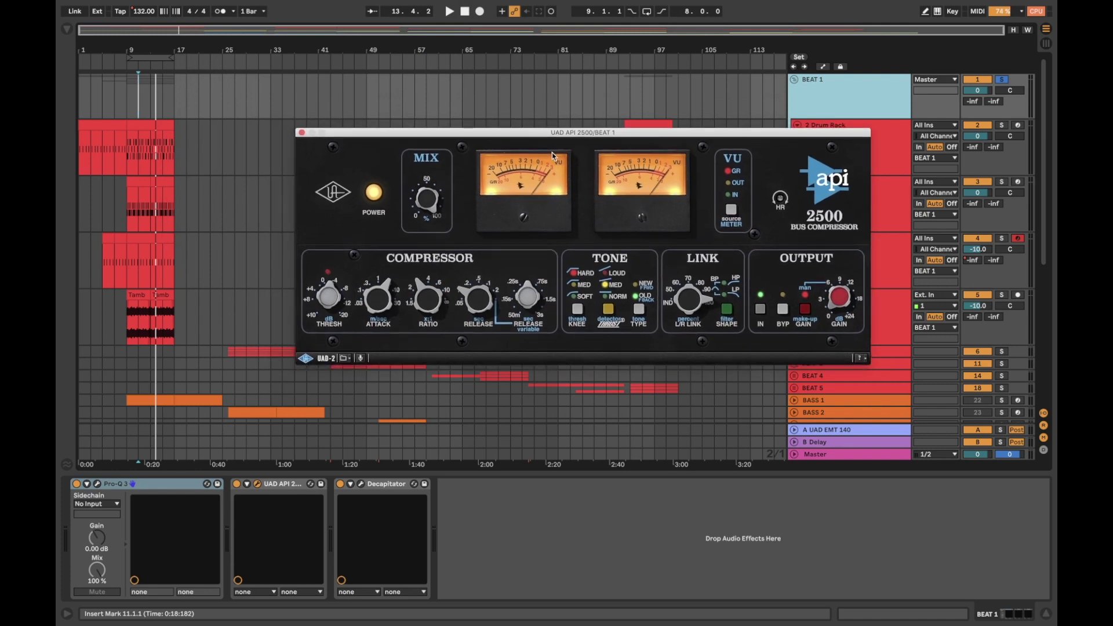
pyautogui.press('space')
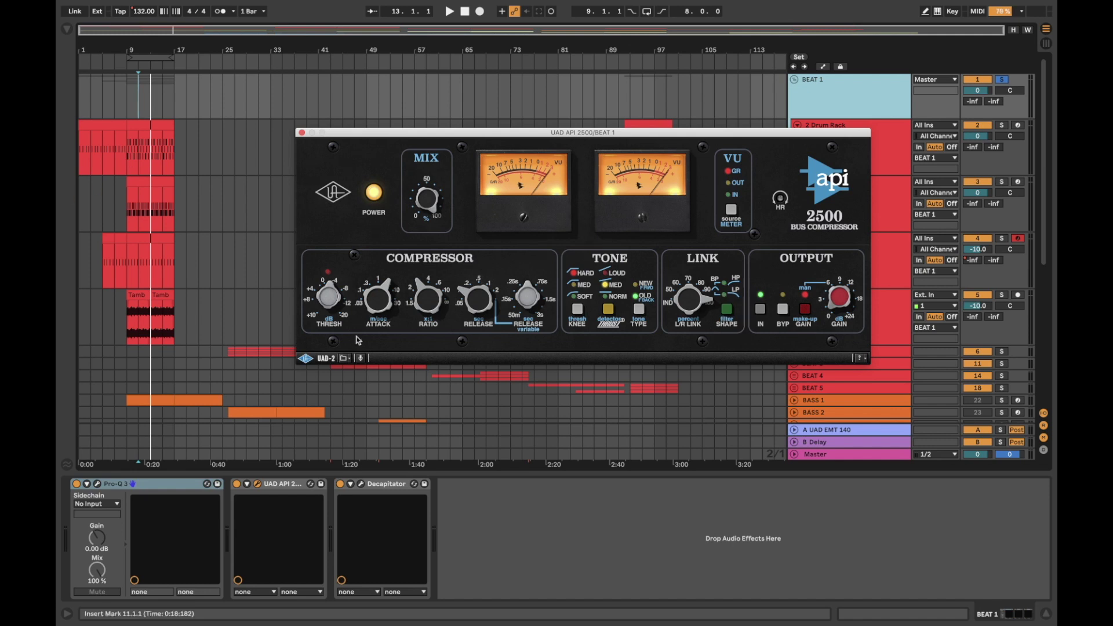
pyautogui.press('space')
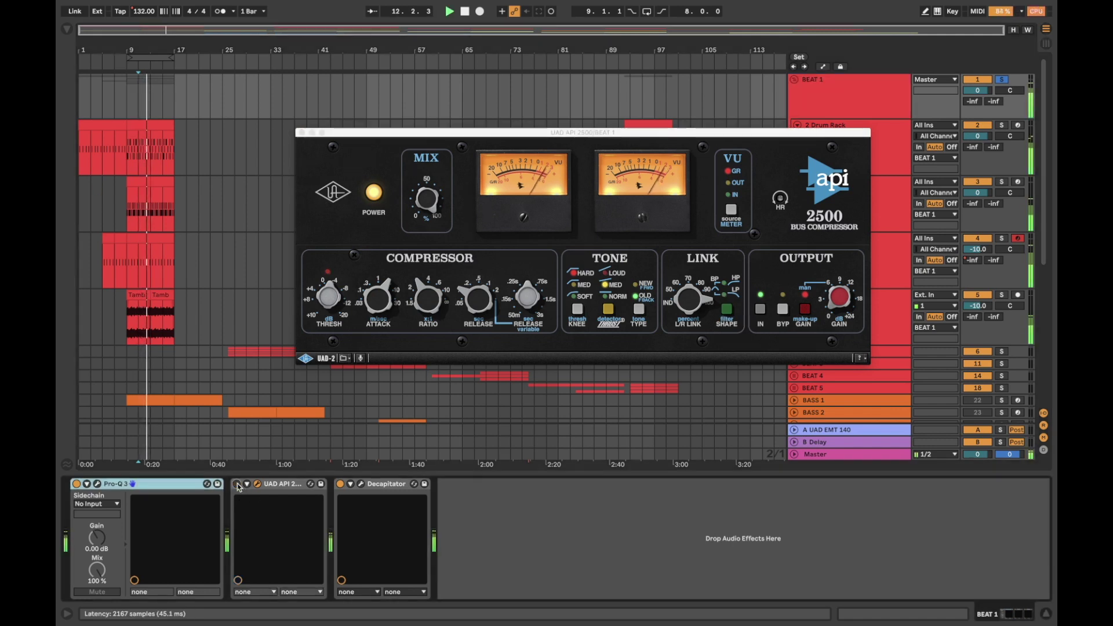
pyautogui.click(238, 484)
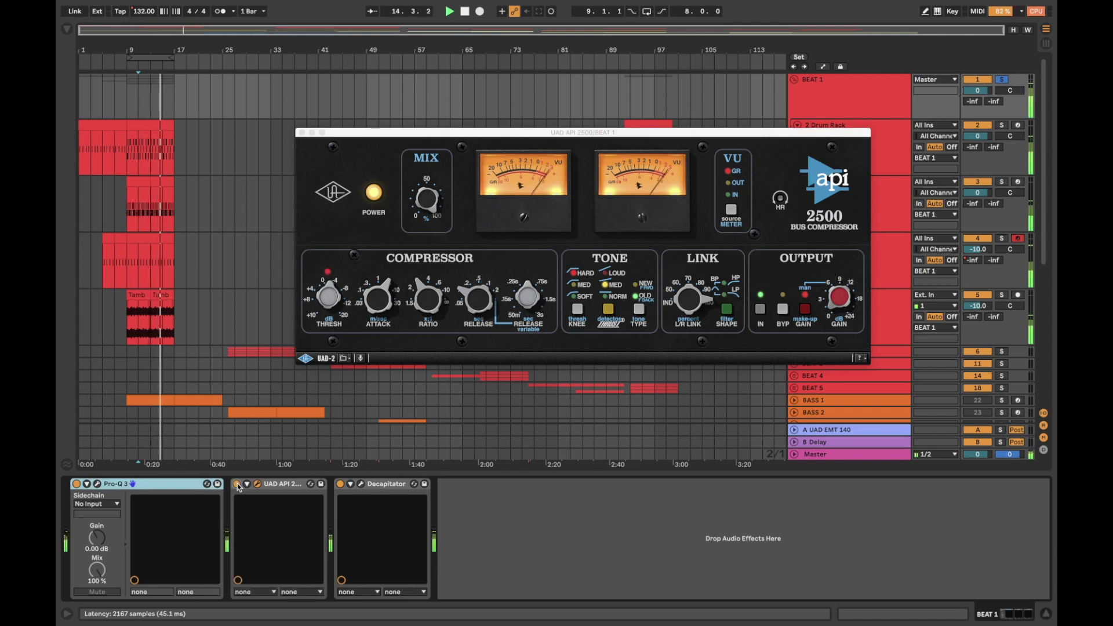
pyautogui.press('space')
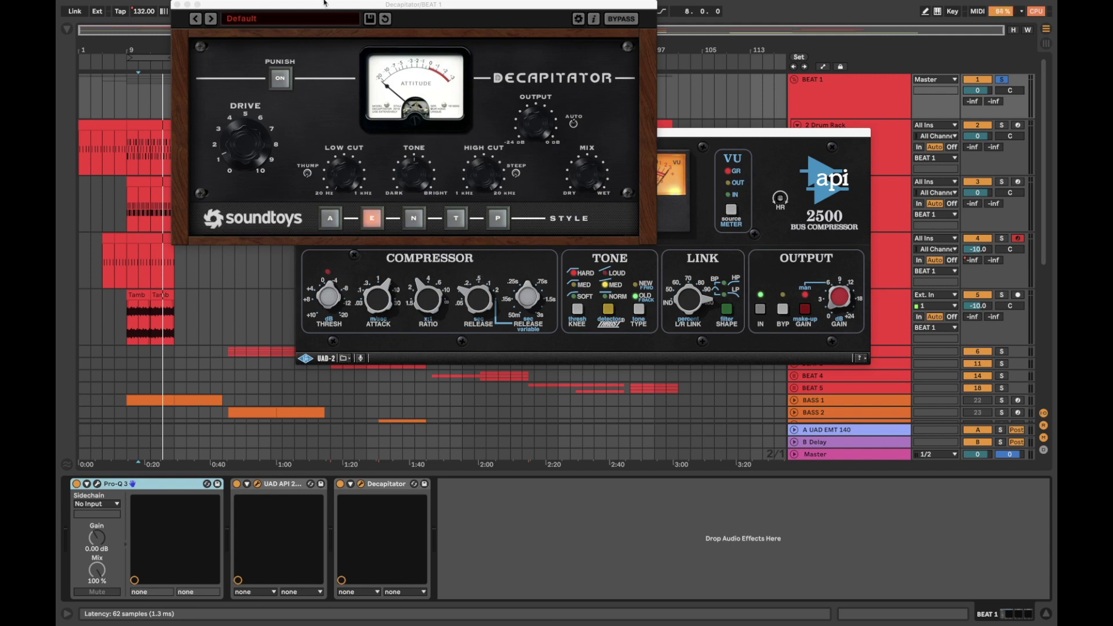
# Step: Examine the BEAT 1 group's Decapitator and compare playback with the saturation off and on
pyautogui.moveTo(324, 3); pyautogui.dragTo(388, 122)
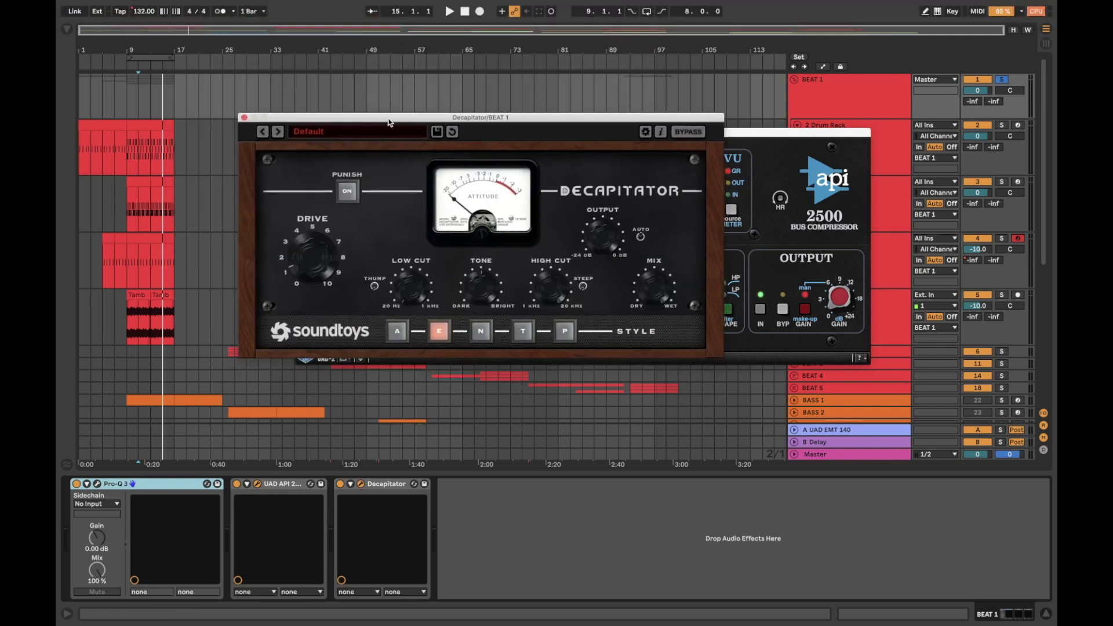
pyautogui.press('space')
pyautogui.click(341, 484)
pyautogui.click(340, 484)
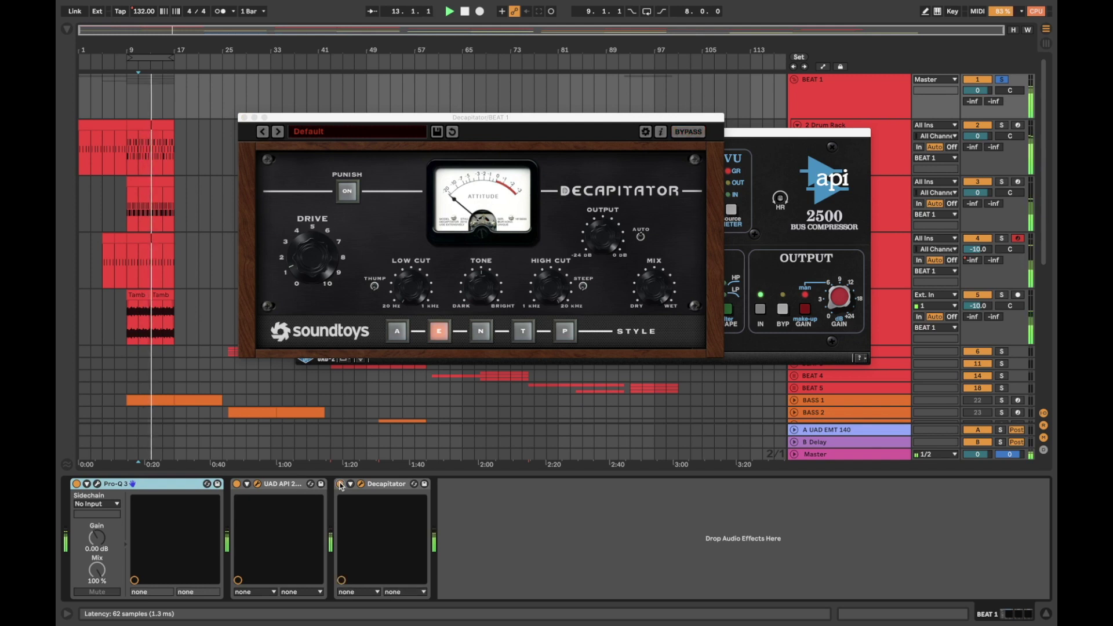
pyautogui.moveTo(312, 257)
pyautogui.mouseDown()
pyautogui.moveTo(312, 222)
pyautogui.moveTo(311, 261)
pyautogui.mouseUp()
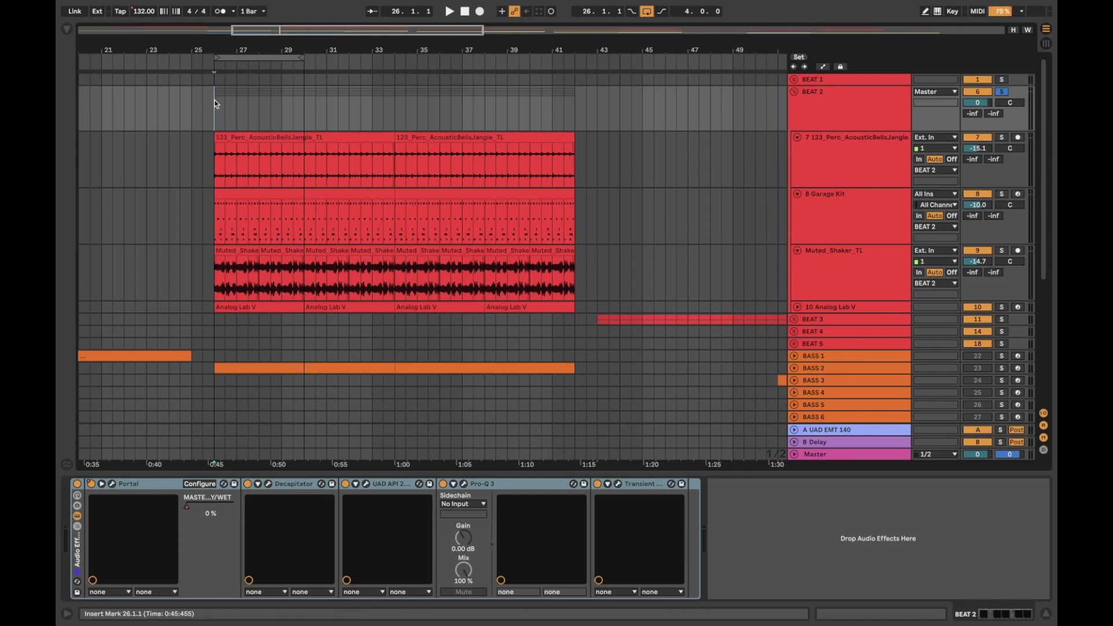
# Step: Play the soloed BEAT 2 group from bar 26 and switch off the arrangement loop
pyautogui.press('space')
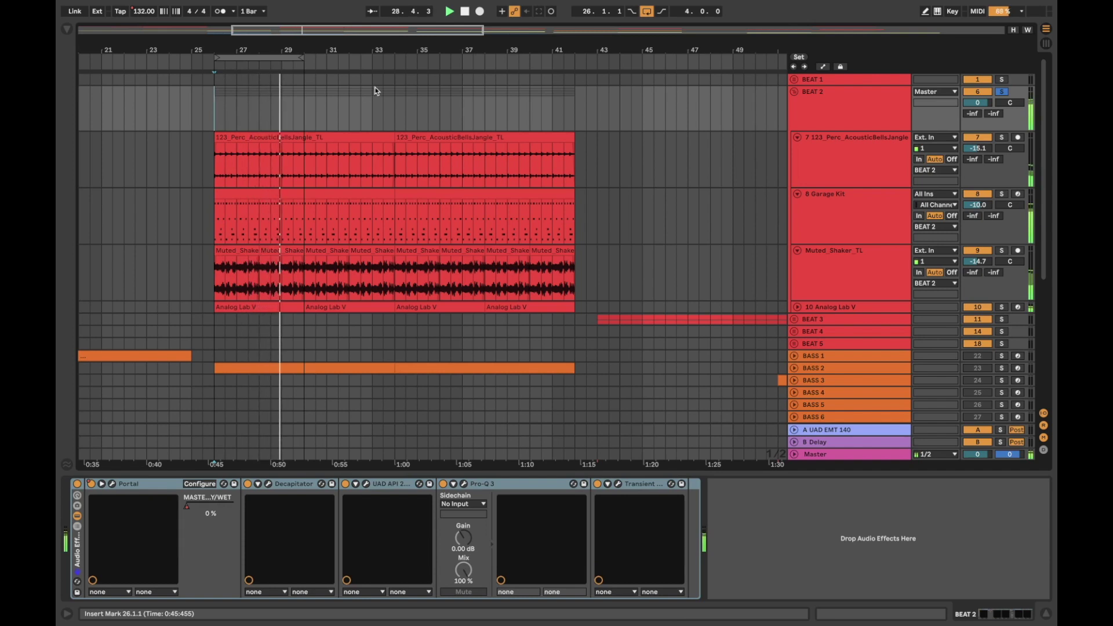
pyautogui.click(648, 11)
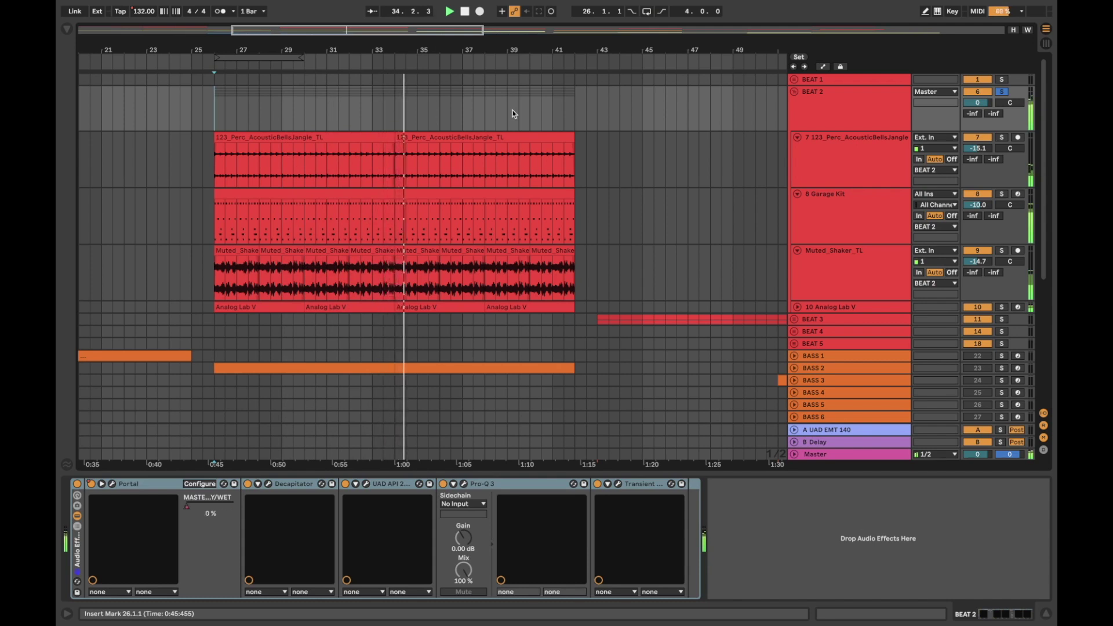
# Step: Audition the 123_Perc_AcousticBellsJangle_TL track soloed in an eight-bar loop from bar 26
pyautogui.click(832, 149)
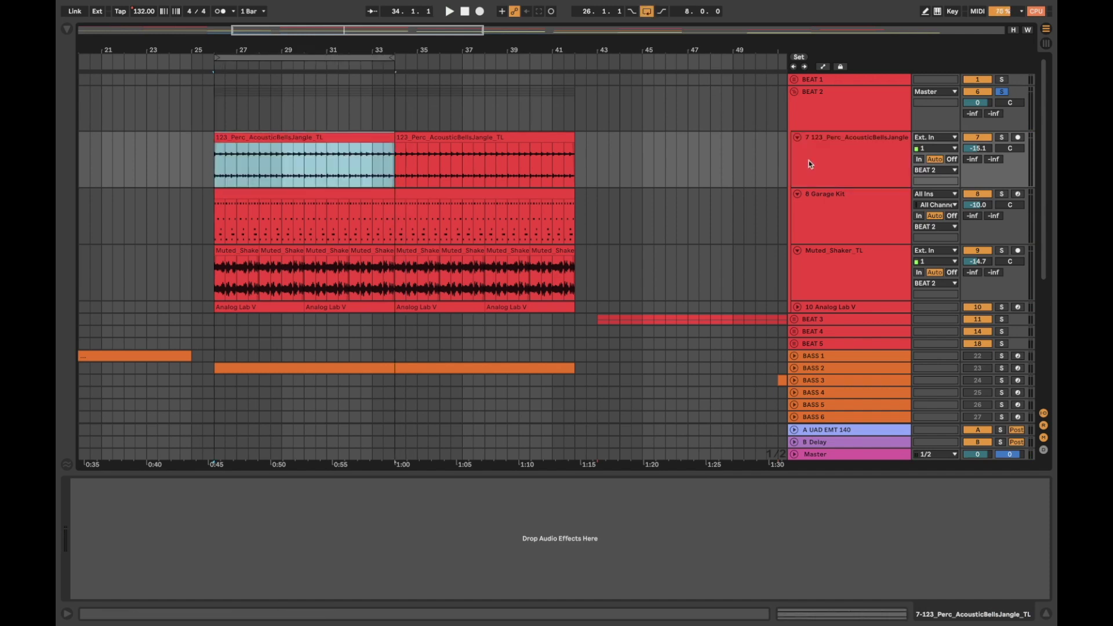
pyautogui.click(825, 158)
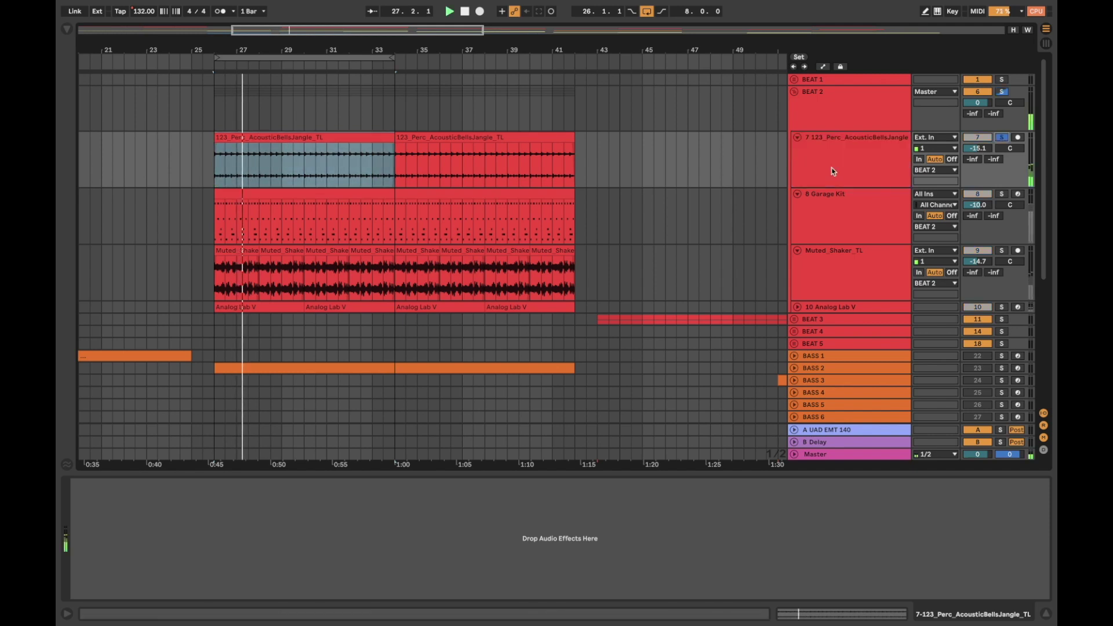
pyautogui.click(835, 171)
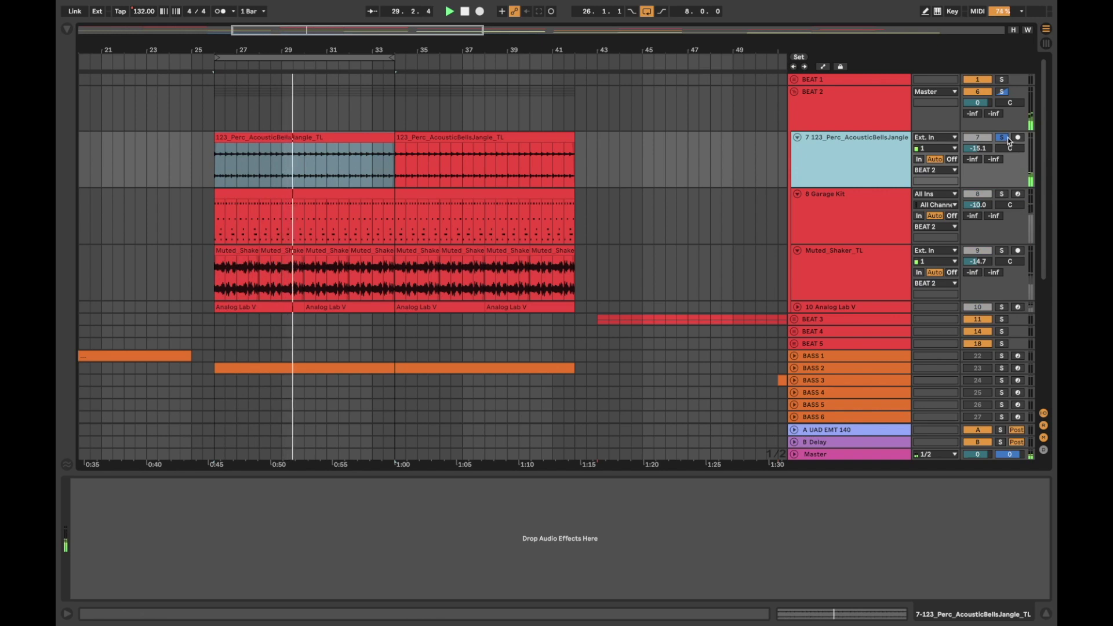
# Step: Audition the Garage Kit track soloed and examine its drum rack and the Big Kick instrument
pyautogui.click(1003, 195)
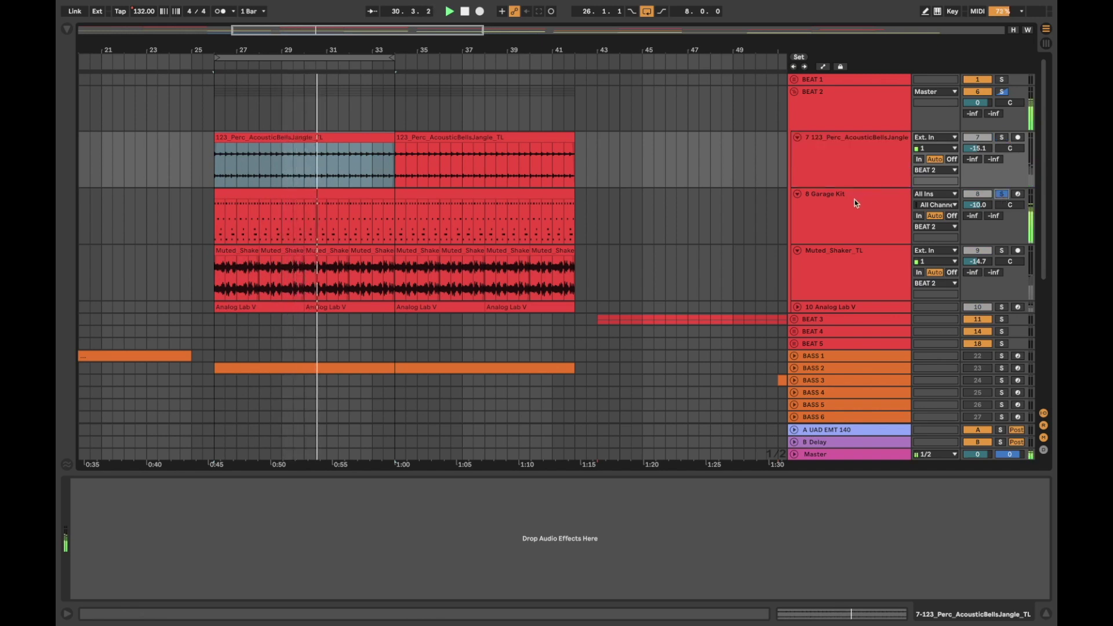
pyautogui.click(843, 210)
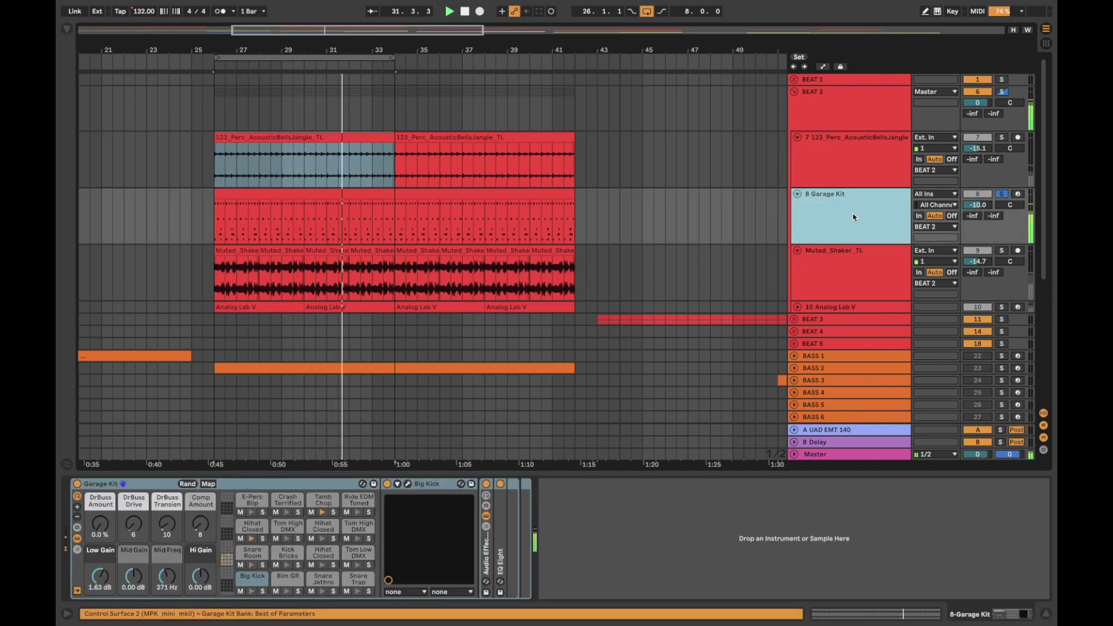
pyautogui.click(125, 484)
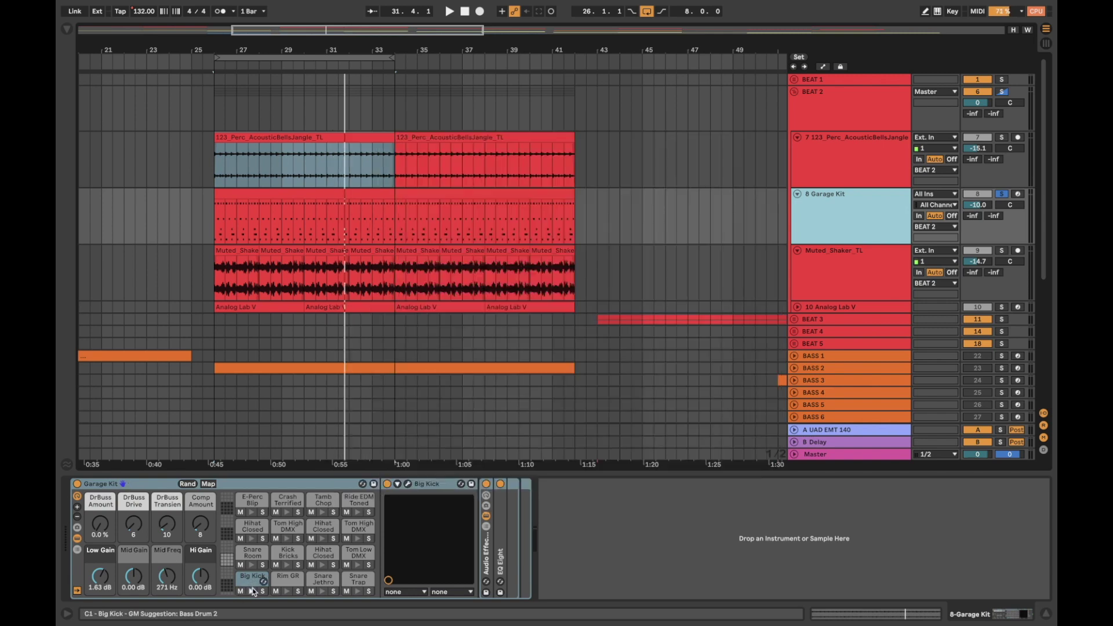
pyautogui.click(407, 484)
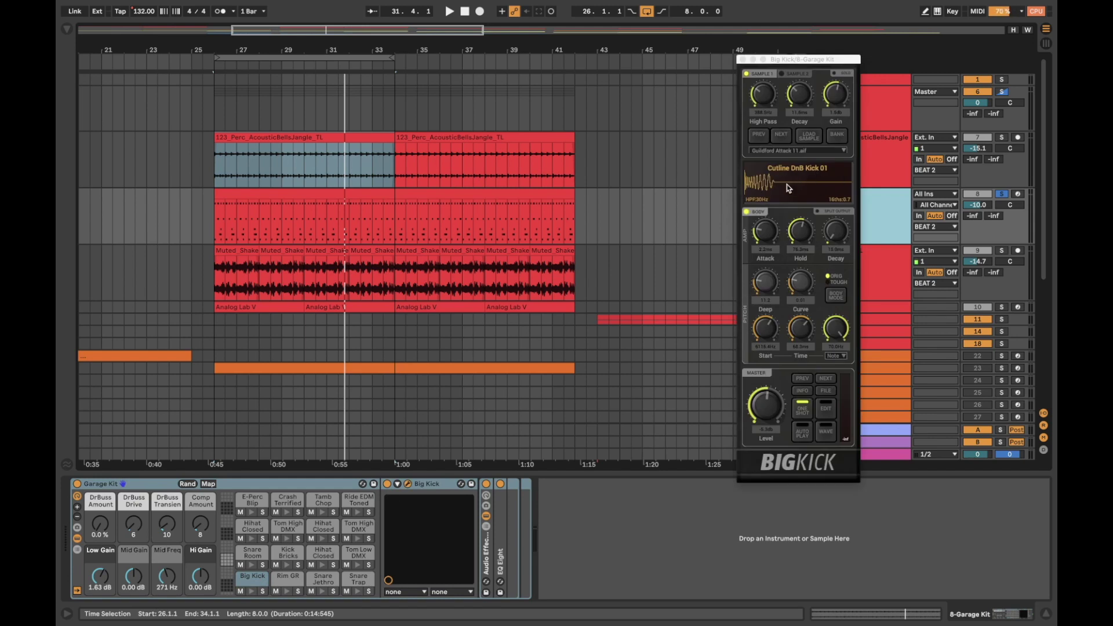
pyautogui.click(743, 60)
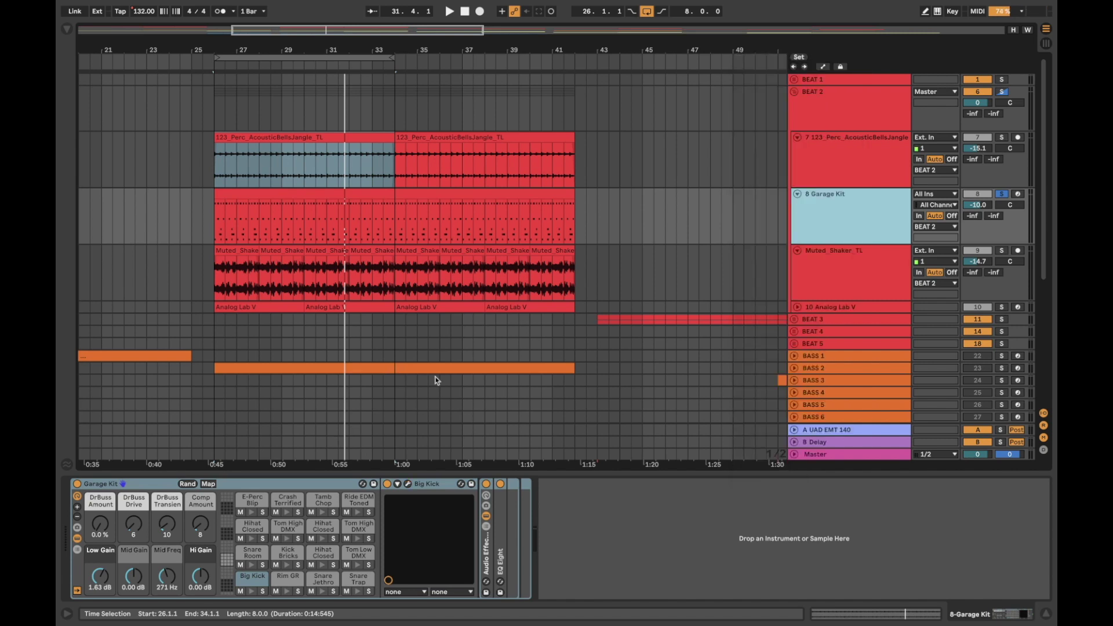
# Step: Audition the Muted_Shaker_TL track soloed, playing from its first clip at bar 26
pyautogui.click(1002, 253)
pyautogui.click(1002, 253)
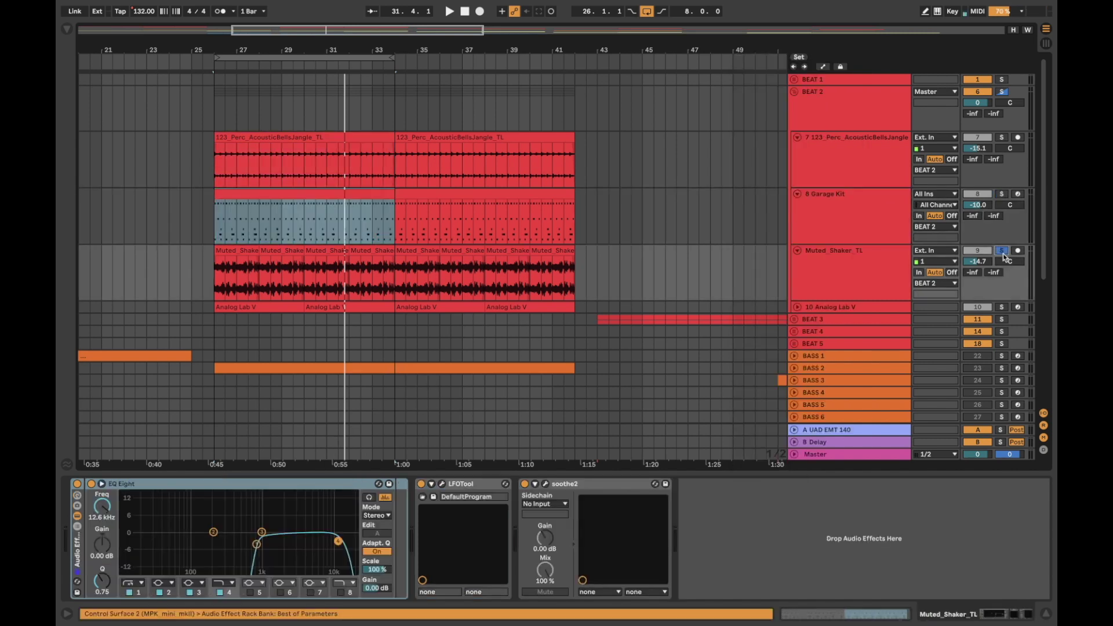
pyautogui.click(223, 248)
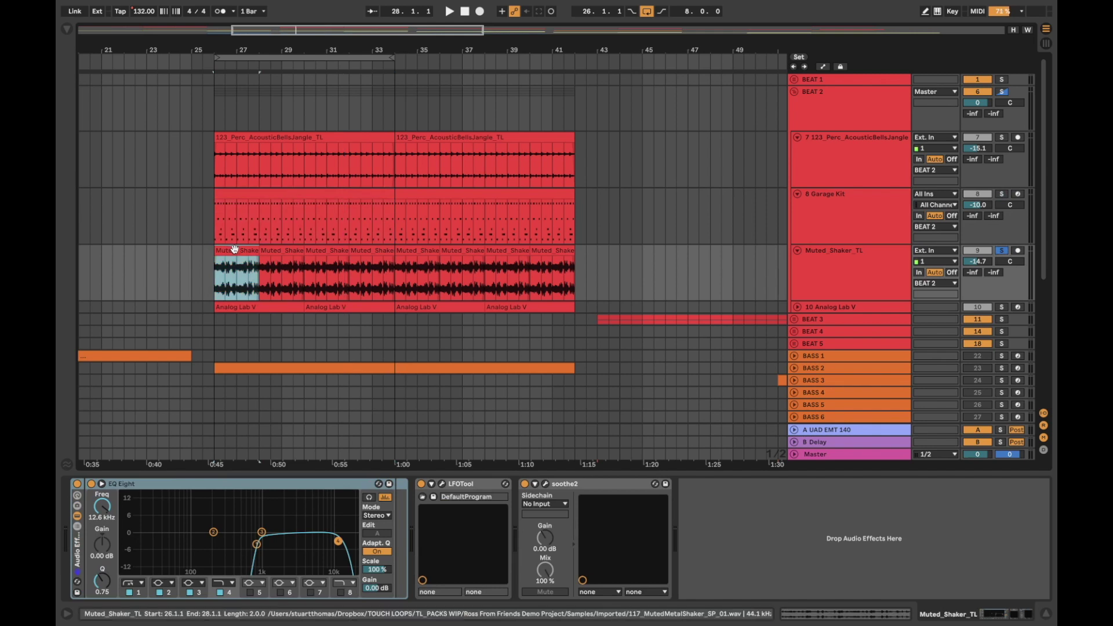
pyautogui.press('space')
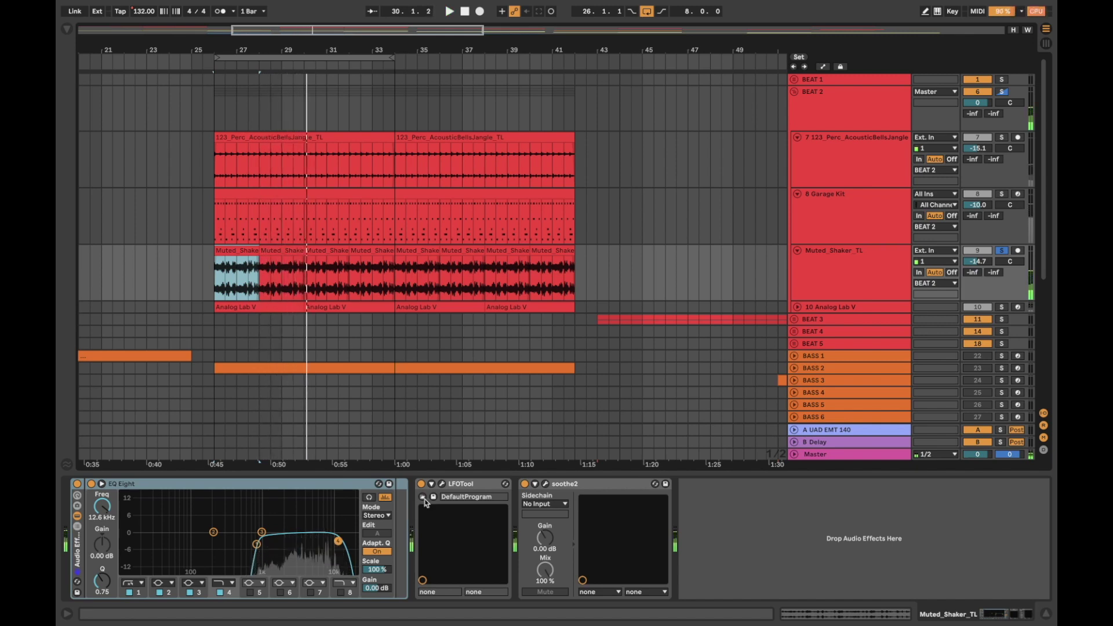
# Step: Examine LFOTool on Muted_Shaker_TL and move the volume curve's upper node earlier and higher for a steeper rise
pyautogui.click(442, 485)
pyautogui.moveTo(189, 32); pyautogui.dragTo(731, 175)
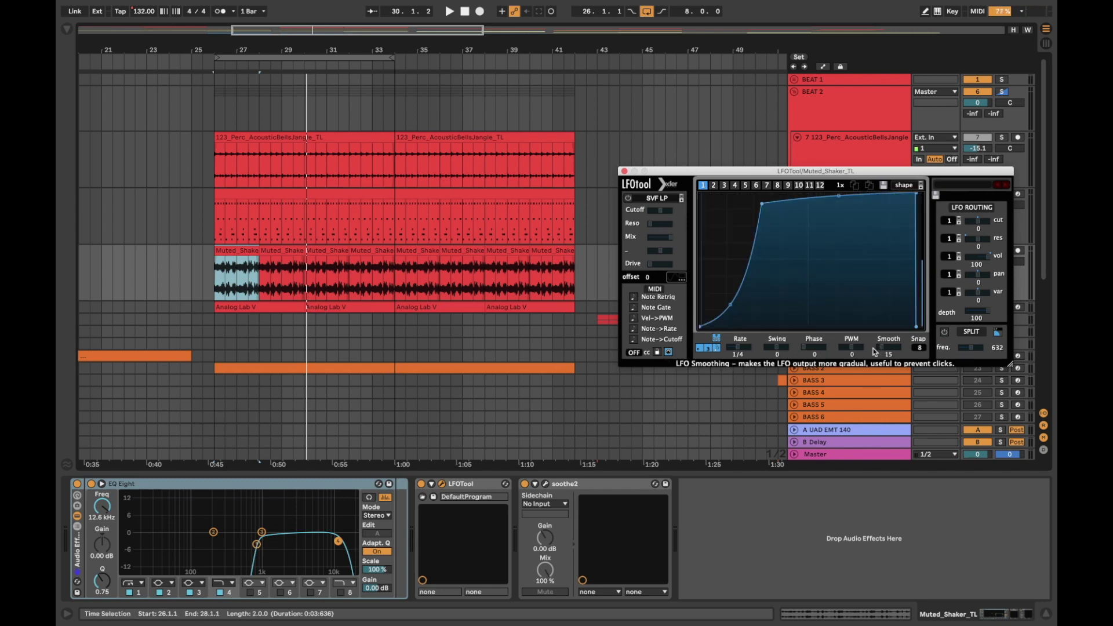
pyautogui.moveTo(772, 209); pyautogui.dragTo(753, 198)
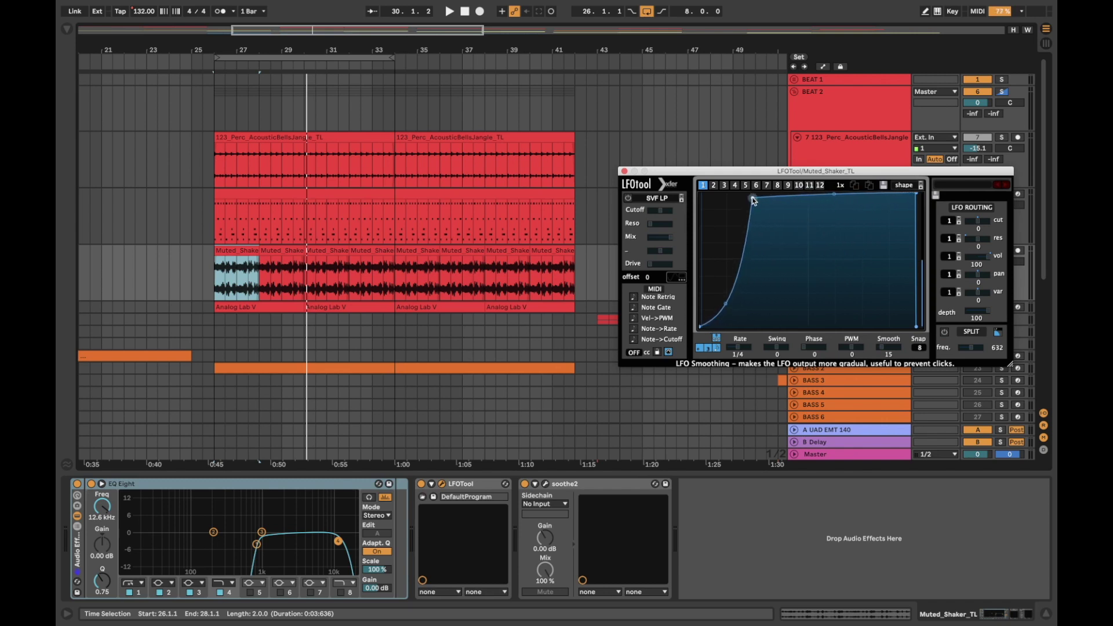
pyautogui.click(624, 171)
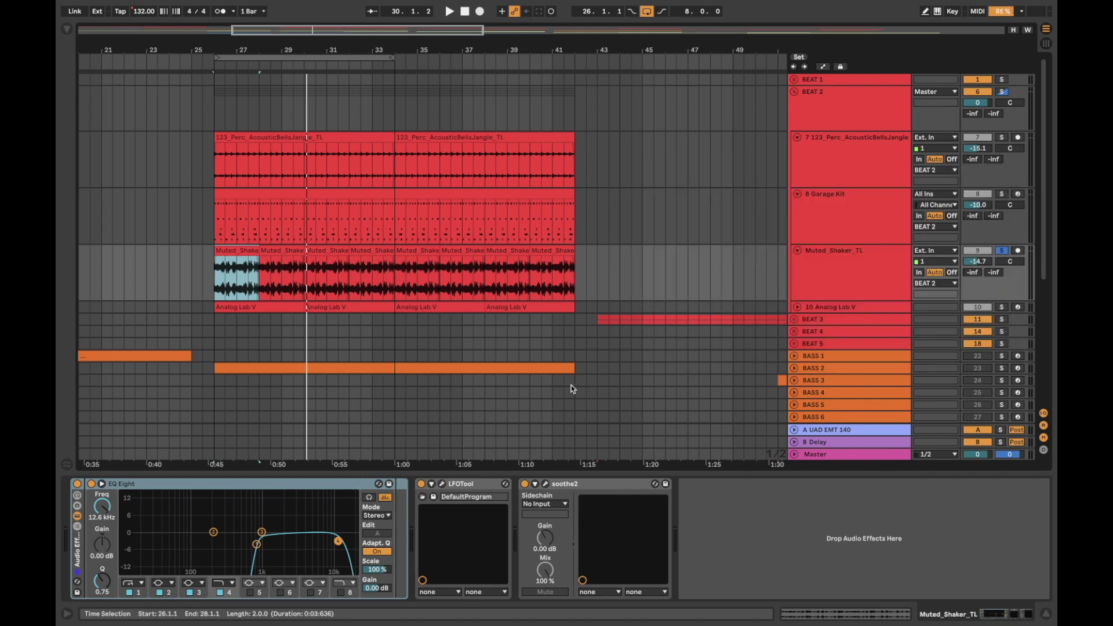
# Step: Examine soothe2 on Muted_Shaker_TL during playback and listen to its band 3 at 5 kHz in isolation
pyautogui.click(544, 485)
pyautogui.moveTo(535, 232); pyautogui.dragTo(578, 88)
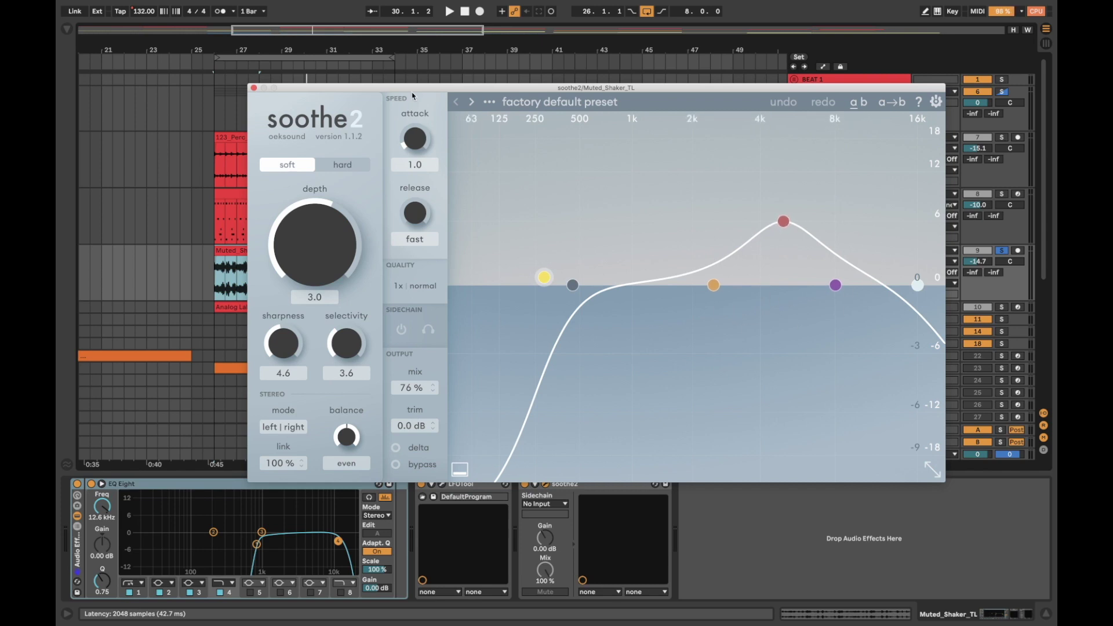
pyautogui.moveTo(411, 88); pyautogui.dragTo(369, 65)
pyautogui.press('space')
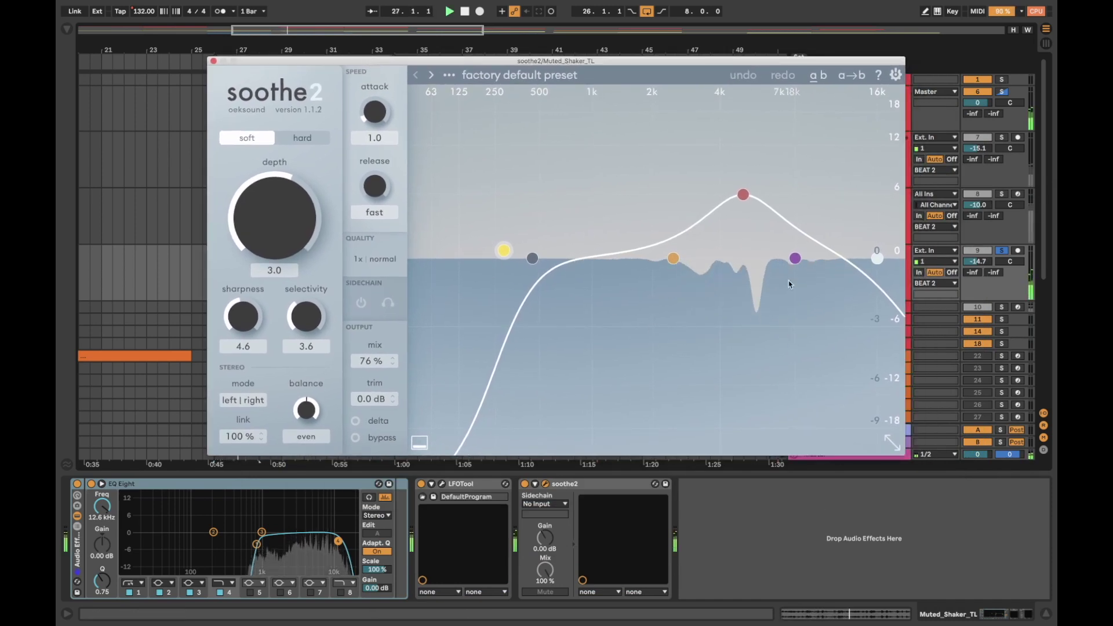
pyautogui.click(743, 195)
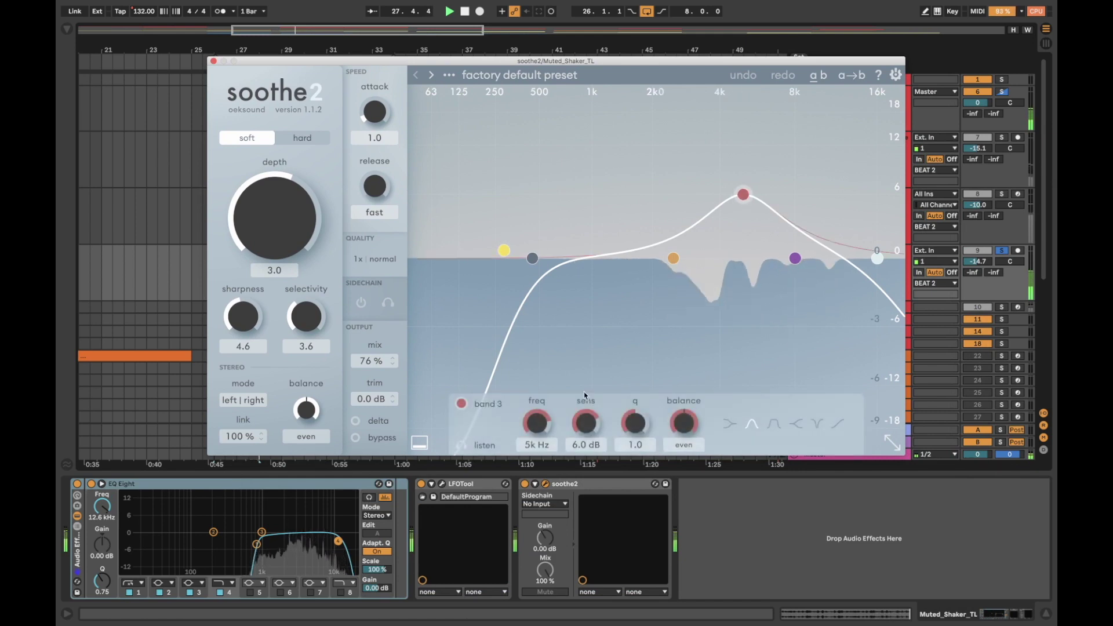
pyautogui.click(462, 444)
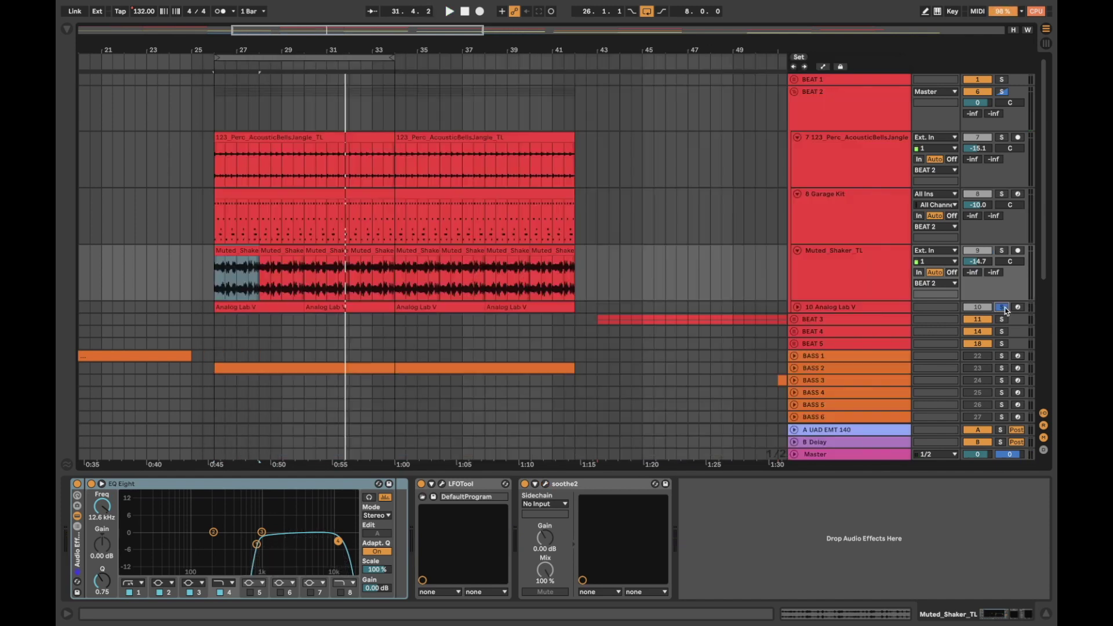
# Step: Fold the Muted_Shaker_TL, Garage Kit and 123_Perc_AcousticBellsJangle_TL tracks and unfold the Analog Lab V track
pyautogui.click(798, 250)
pyautogui.click(798, 194)
pyautogui.click(798, 137)
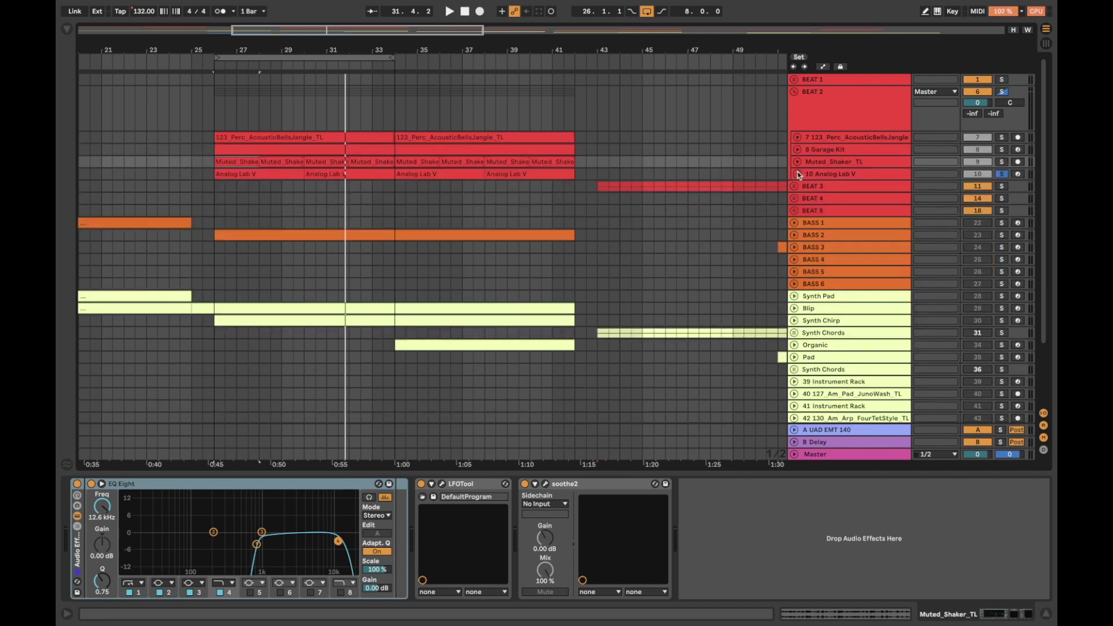
pyautogui.click(797, 174)
# Step: Examine the Clope preset on the Analog Lab V track and play the soloed part from bar 26
pyautogui.click(823, 173)
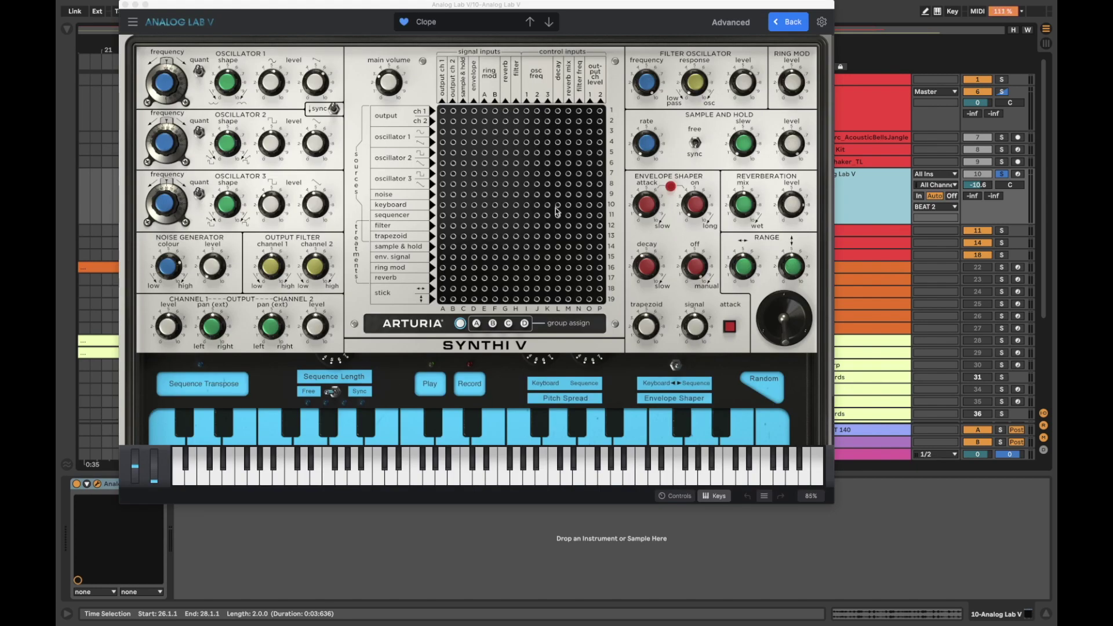
pyautogui.moveTo(501, 8); pyautogui.dragTo(580, 47)
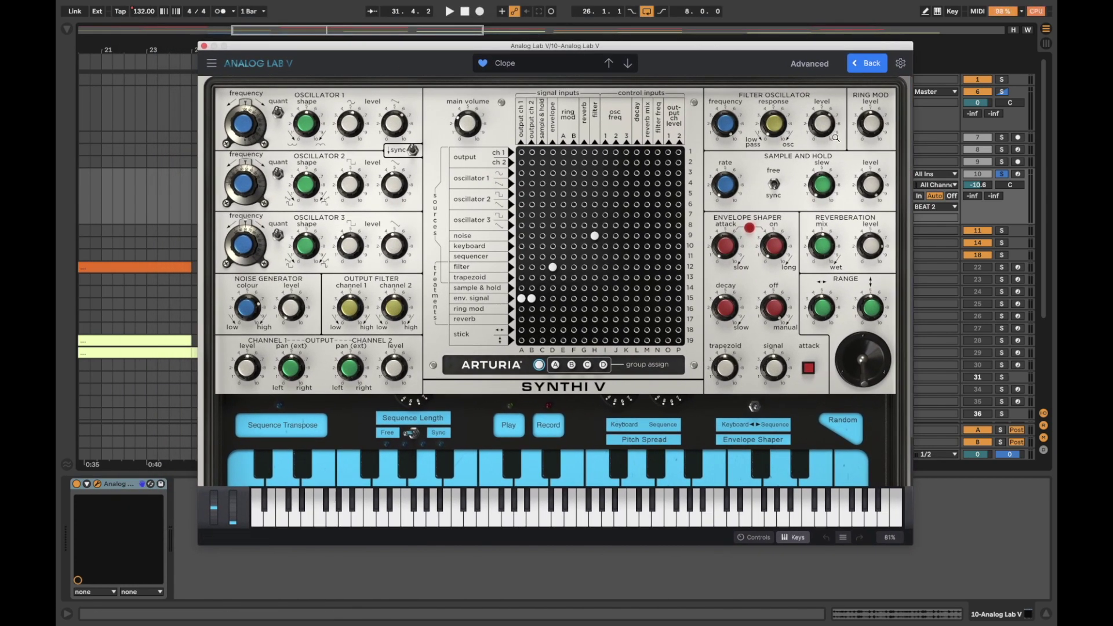
pyautogui.moveTo(817, 49); pyautogui.dragTo(761, 165)
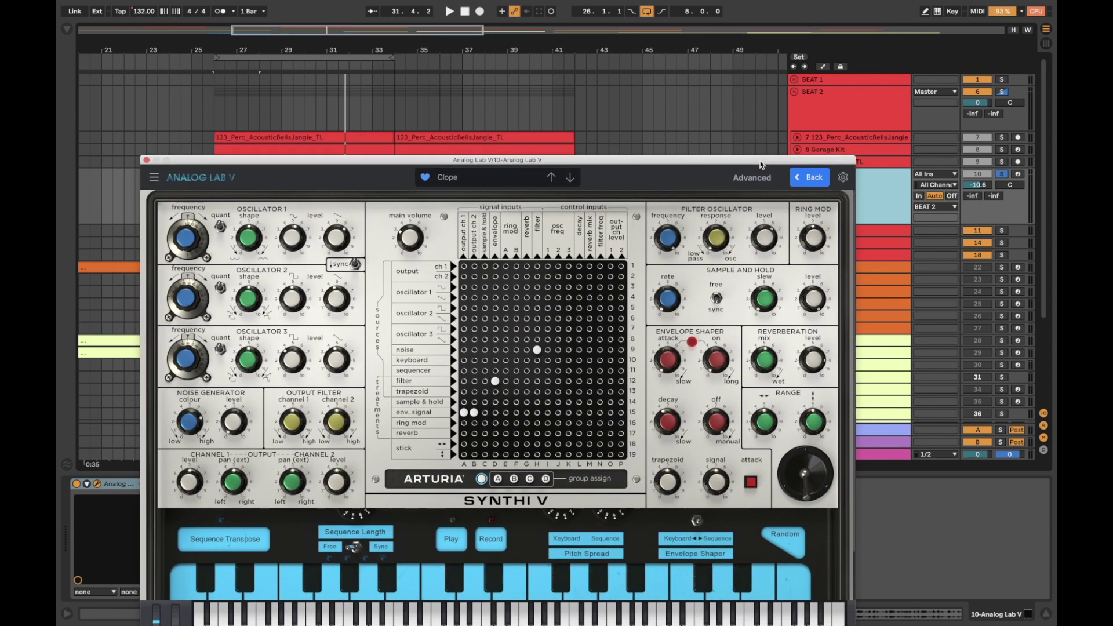
pyautogui.click(324, 56)
pyautogui.press('space')
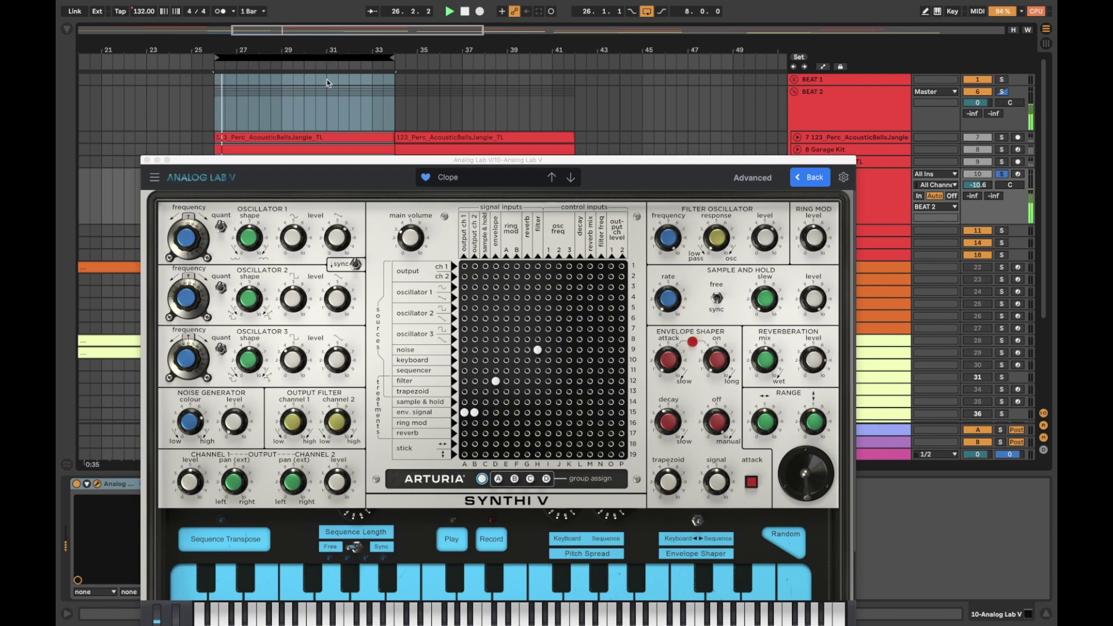
pyautogui.moveTo(386, 166); pyautogui.dragTo(420, 76)
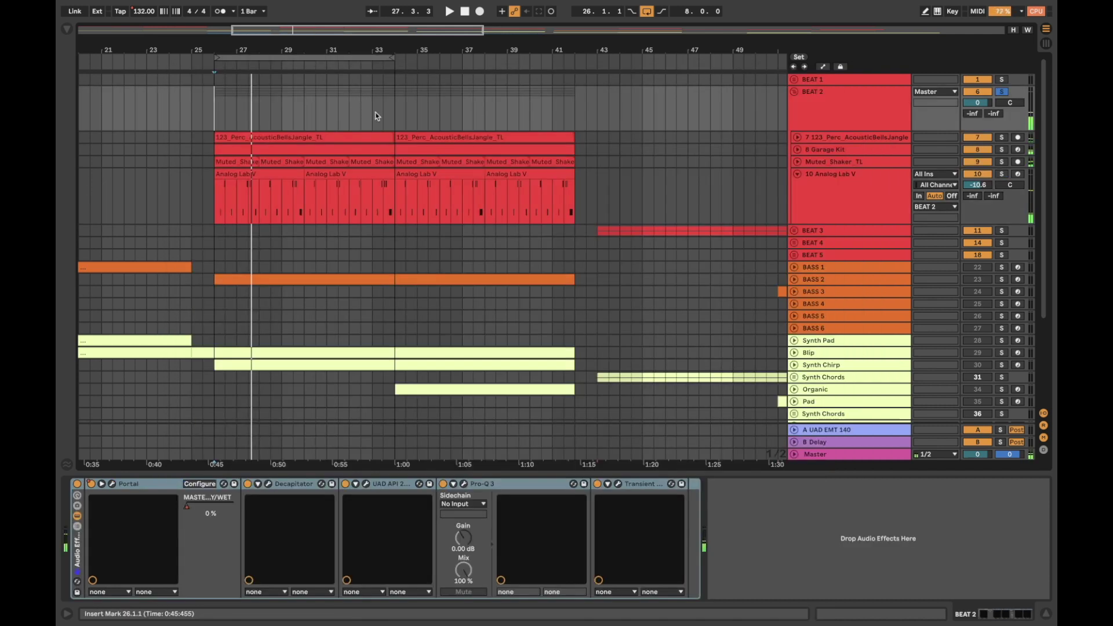
# Step: Loop bar 33 of the BEAT 2 group and display its Portal MASTER DRY/WET automation
pyautogui.moveTo(368, 113); pyautogui.dragTo(396, 116)
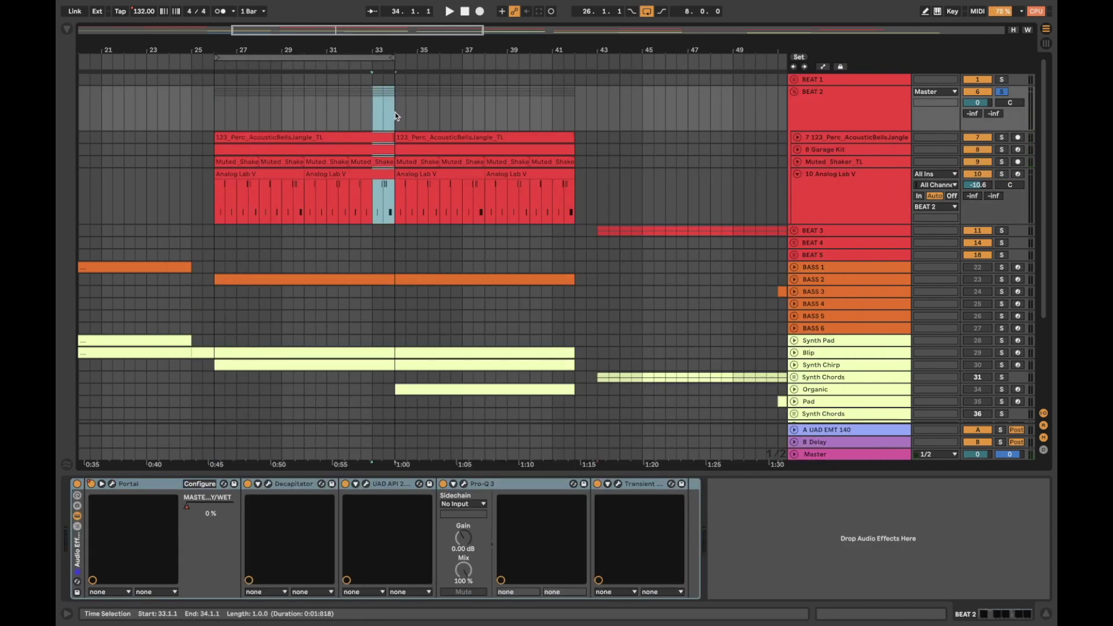
pyautogui.hotkey('ctrl', 'l')
pyautogui.click(845, 116)
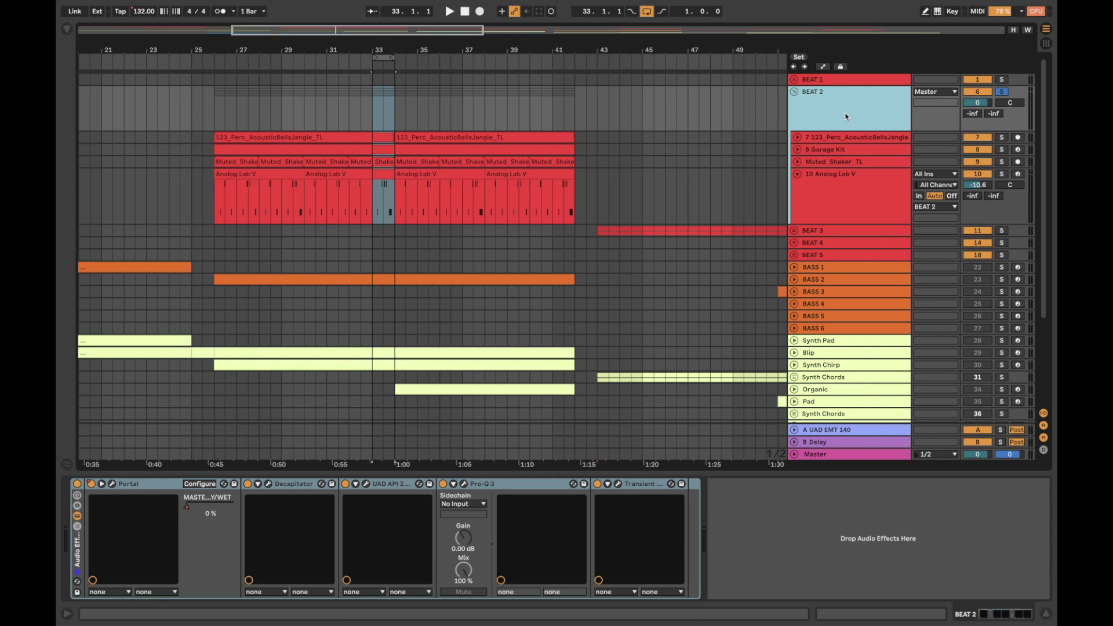
pyautogui.press('a')
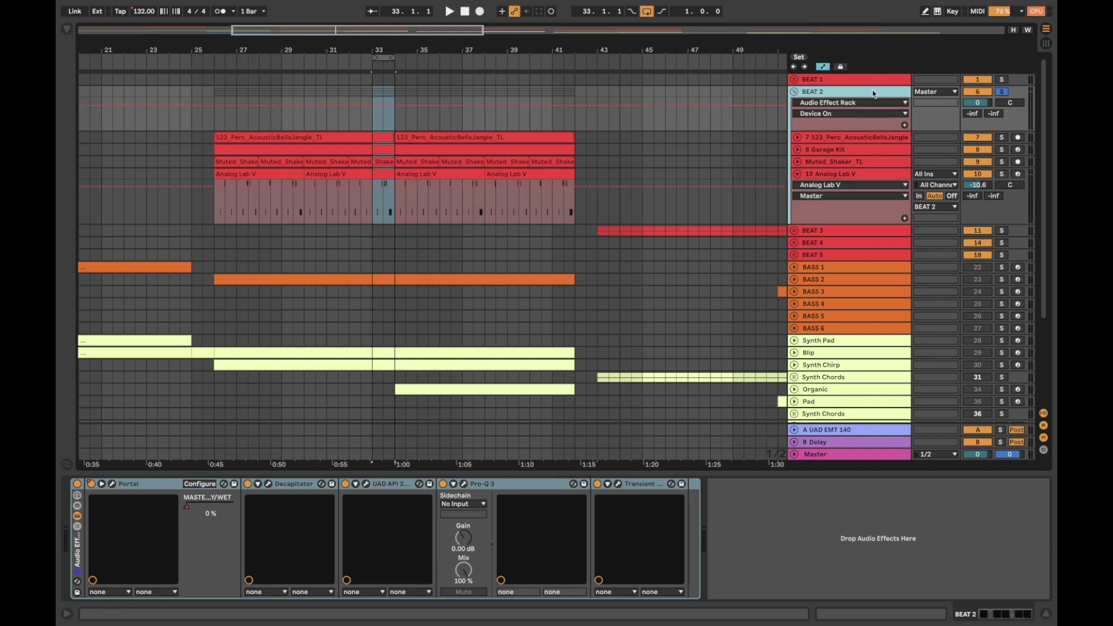
pyautogui.click(841, 102)
pyautogui.click(832, 132)
pyautogui.press('+')
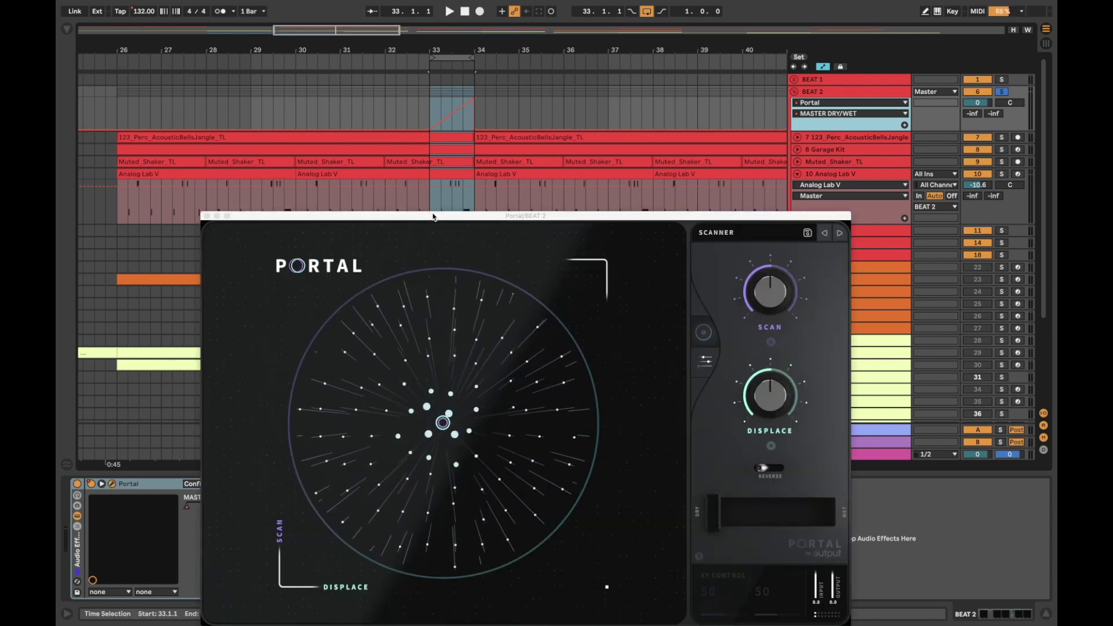
# Step: Examine Portal's Scanner preset and grain controls on BEAT 2, and play bar 33 to hear the dry/wet ramp
pyautogui.moveTo(434, 215); pyautogui.dragTo(447, 102)
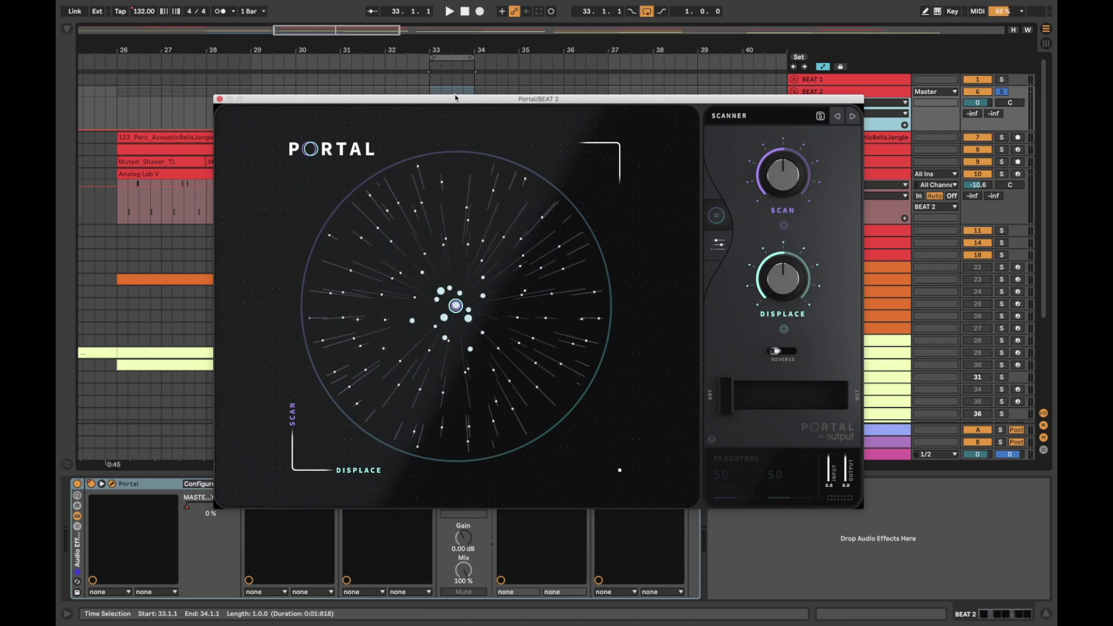
pyautogui.click(719, 244)
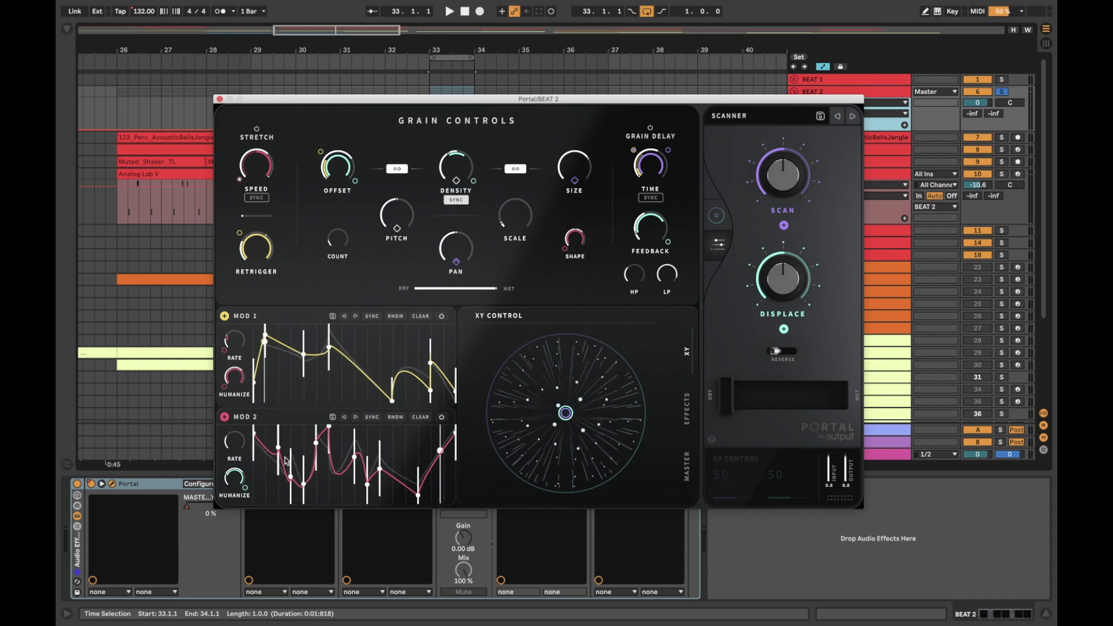
pyautogui.moveTo(423, 104); pyautogui.dragTo(410, 213)
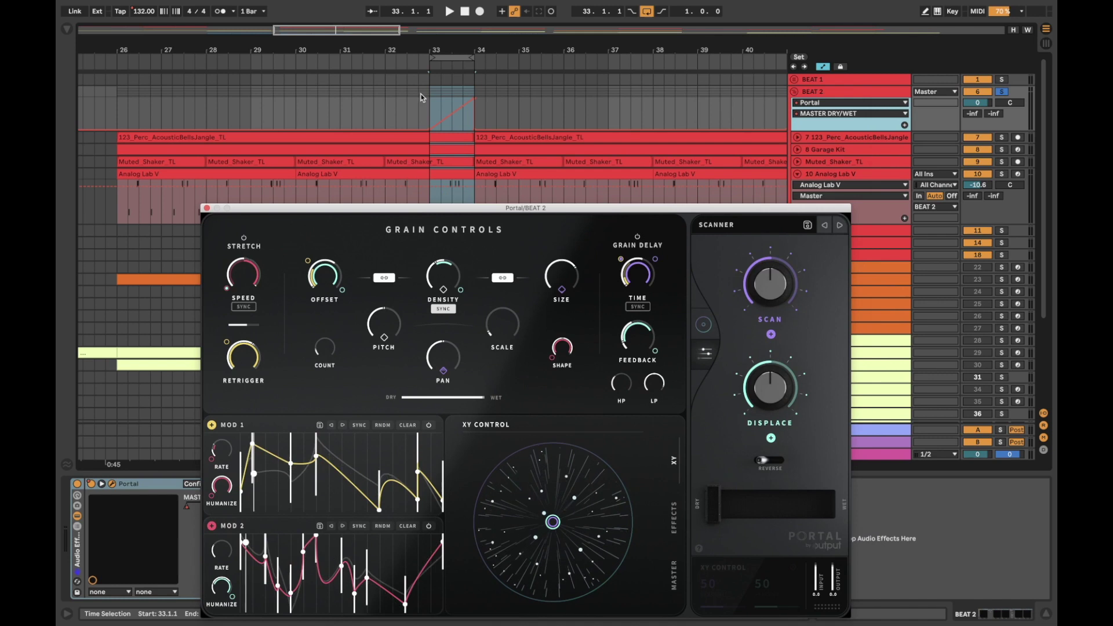
pyautogui.press('space')
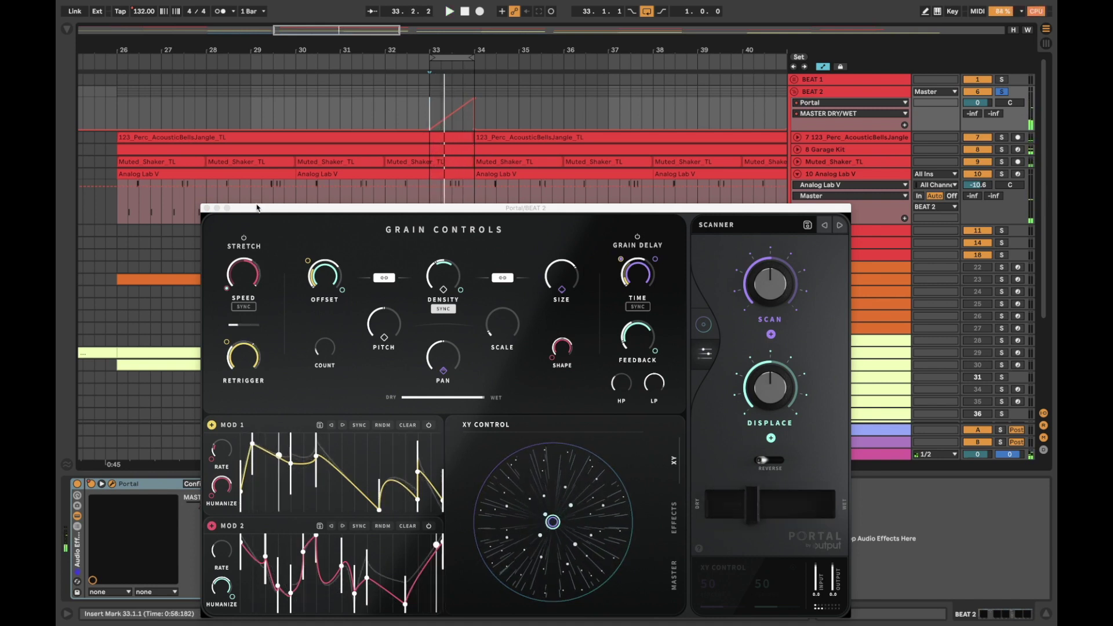
pyautogui.click(207, 208)
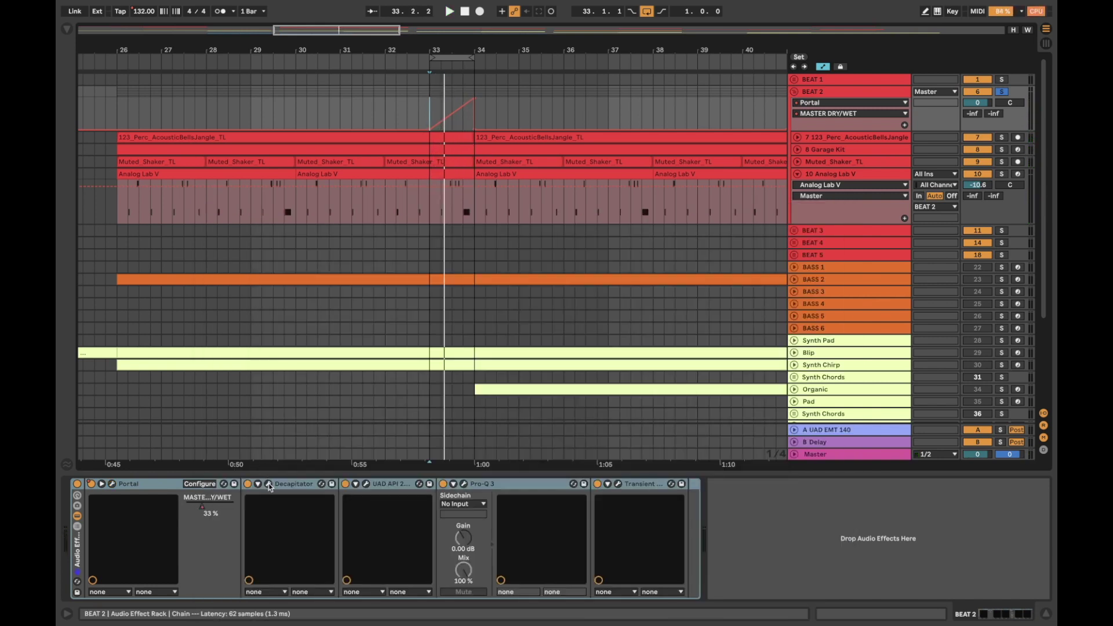
# Step: Examine the Decapitator's drive, style and mix settings on the BEAT 2 group
pyautogui.click(269, 485)
pyautogui.moveTo(718, 307); pyautogui.dragTo(497, 190)
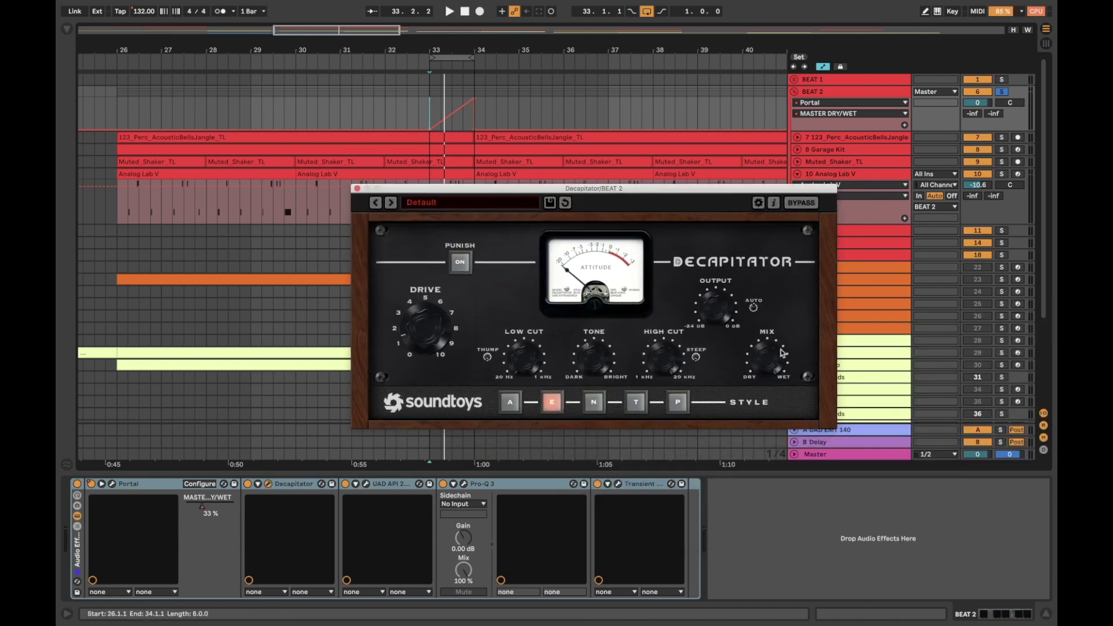
pyautogui.click(357, 189)
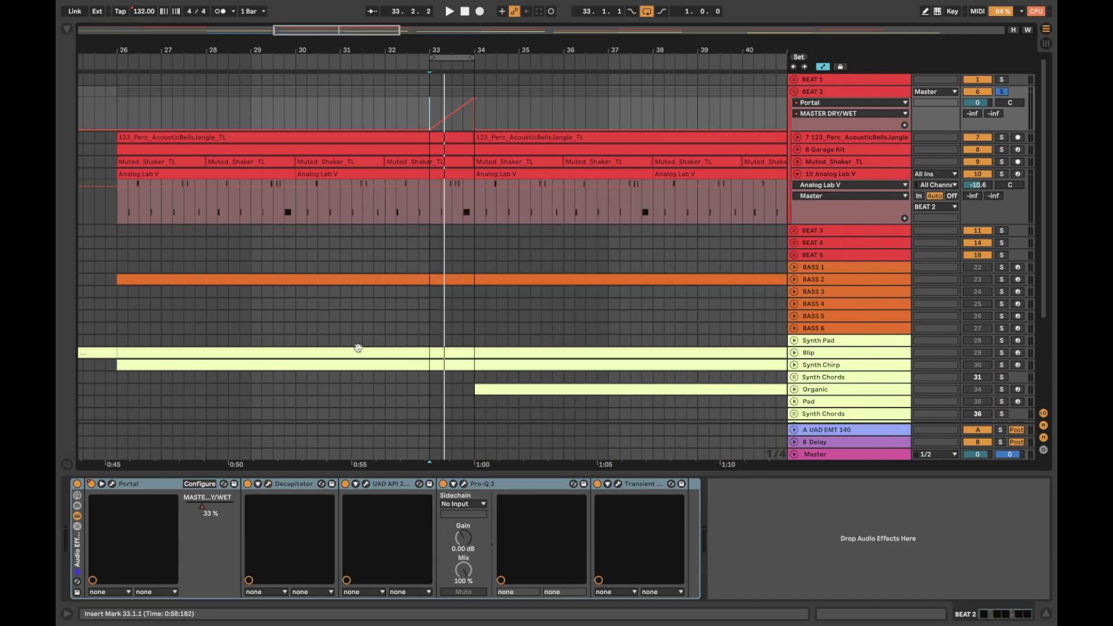
# Step: Examine the BEAT 2 group's UAD API 2500 bus compressor settings and the Pro-Q 3 equalizer curve
pyautogui.click(367, 484)
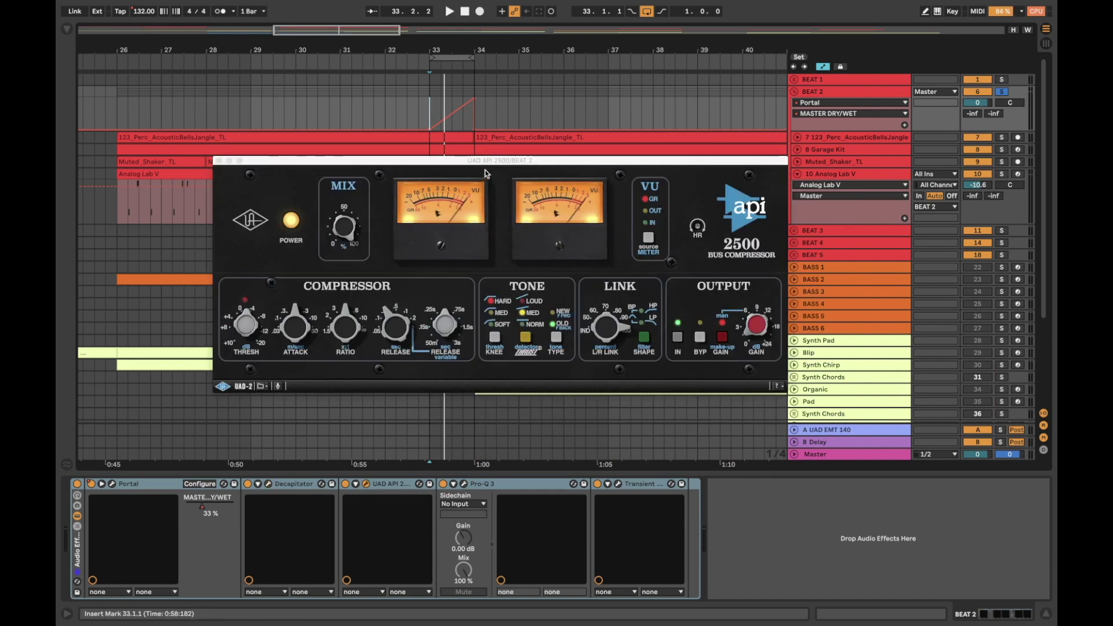
pyautogui.moveTo(503, 164); pyautogui.dragTo(481, 141)
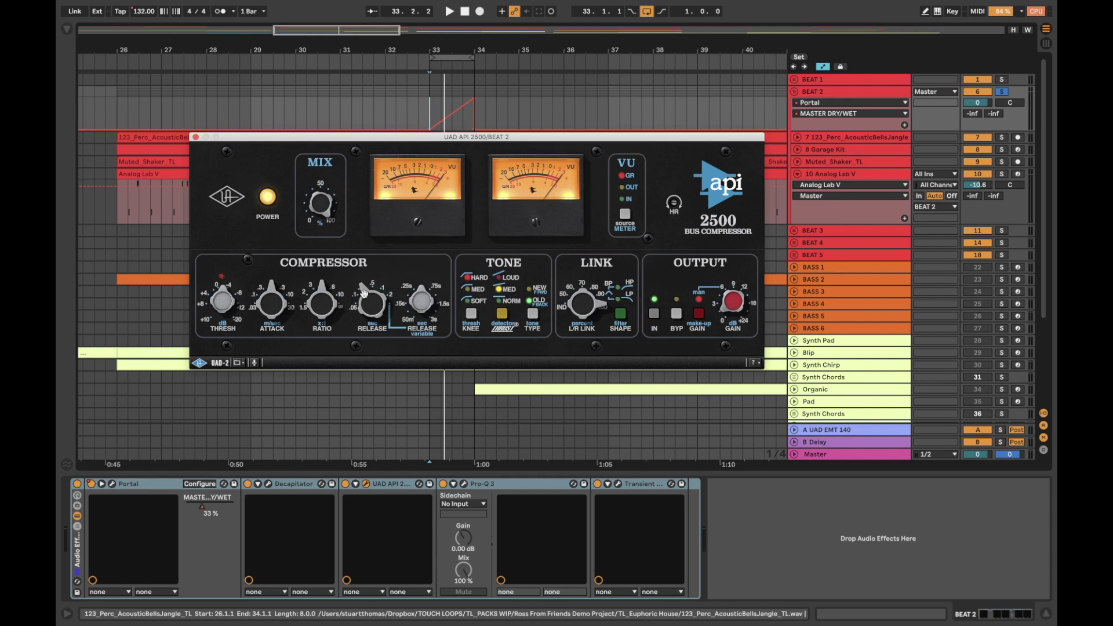
pyautogui.click(464, 484)
pyautogui.moveTo(527, 373)
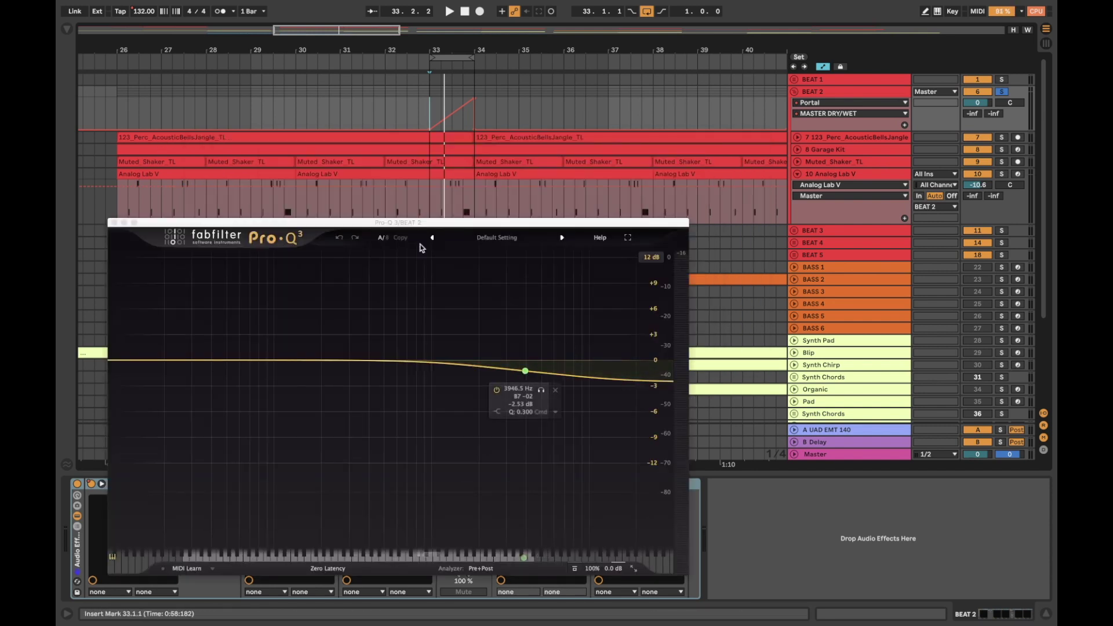
# Step: Set the loop to the eight bars from bar 26 to bar 34 of the BEAT 2 section
pyautogui.moveTo(431, 57); pyautogui.dragTo(121, 72)
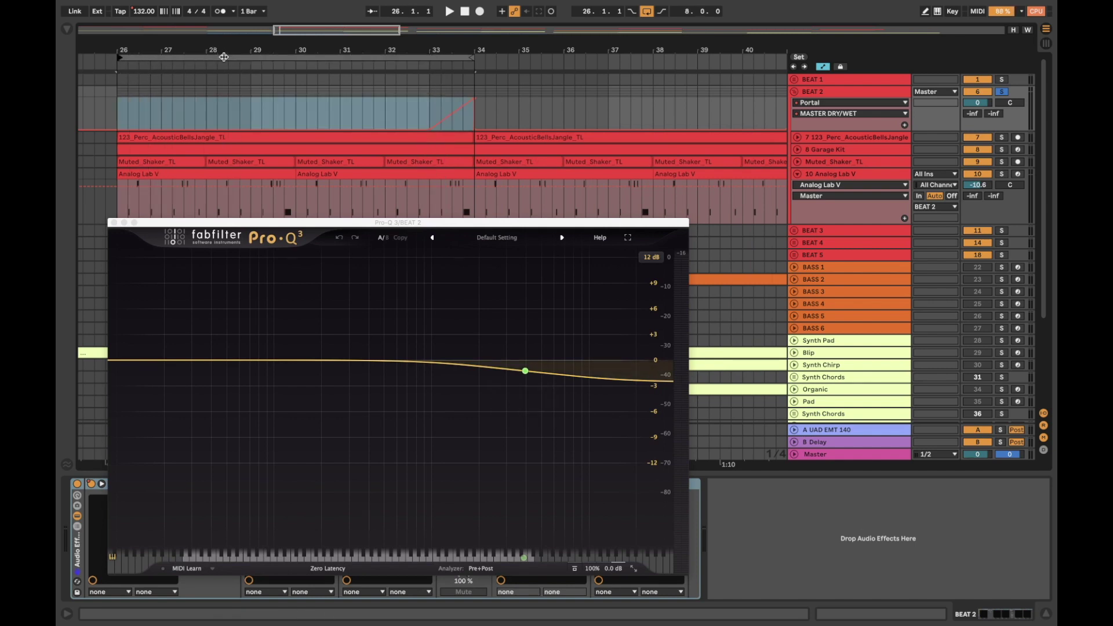
pyautogui.click(224, 57)
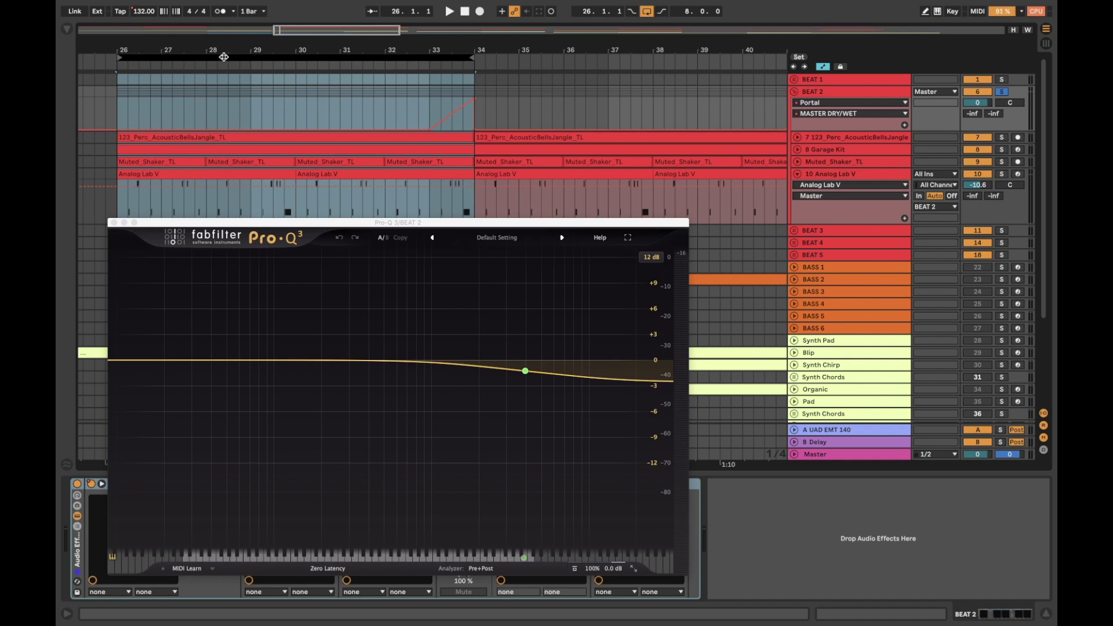
pyautogui.click(222, 87)
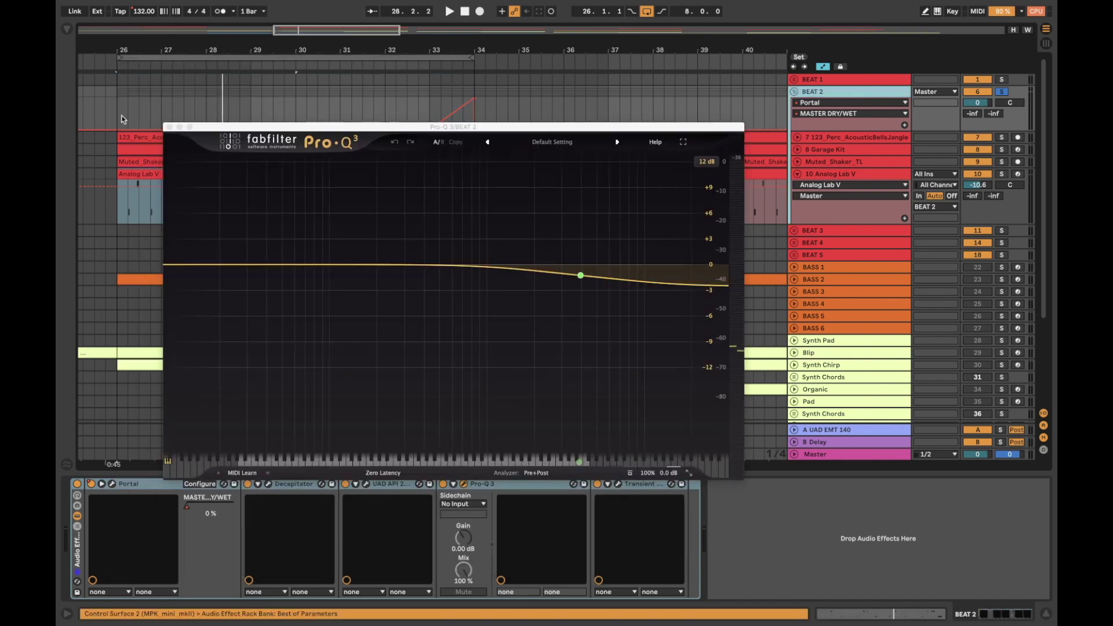
# Step: Close the Pro-Q 3 window and open Transient Master on BEAT 2, positioned clear of the track clips
pyautogui.click(168, 126)
pyautogui.click(618, 484)
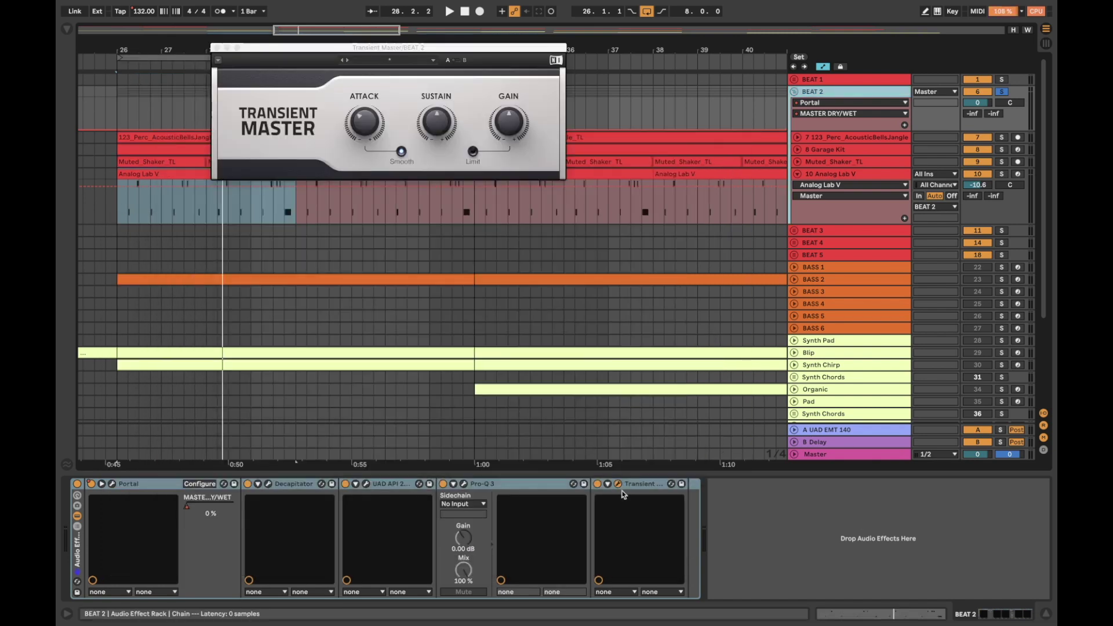
pyautogui.moveTo(363, 47); pyautogui.dragTo(510, 253)
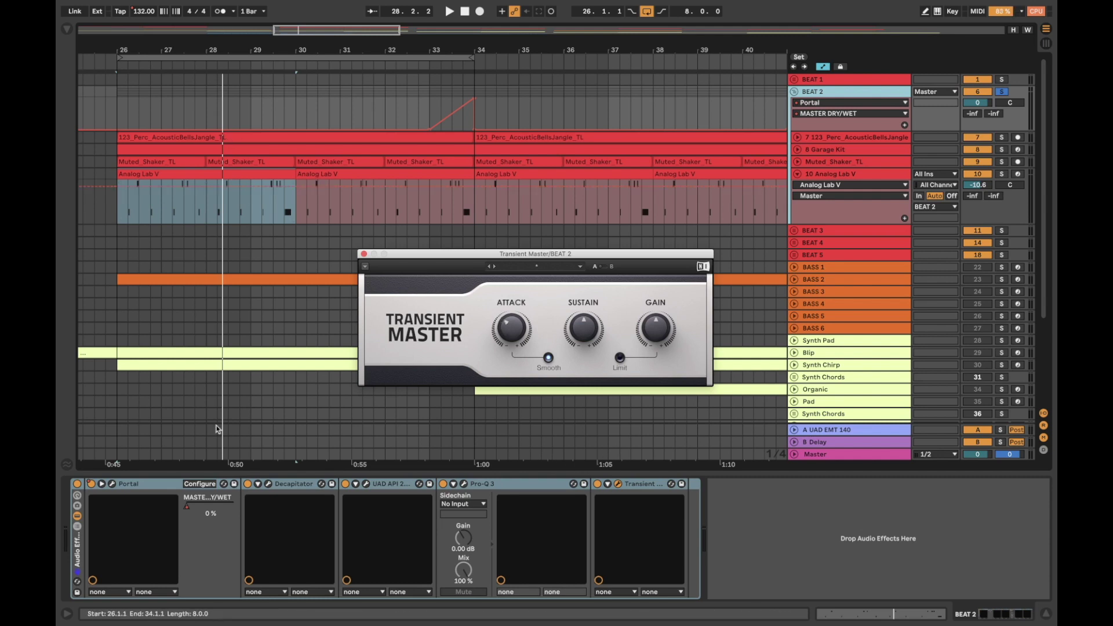
# Step: Play the BEAT 2 loop from bar 26 while toggling Transient Master, and fold the Analog Lab V track after closing the plugin
pyautogui.press('space')
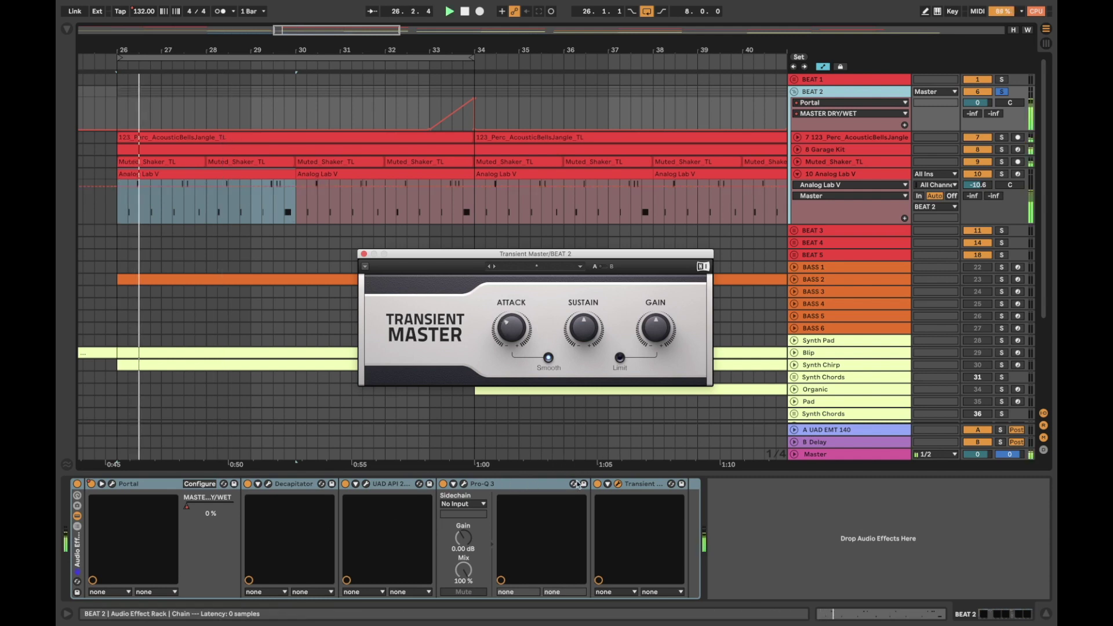
pyautogui.click(599, 487)
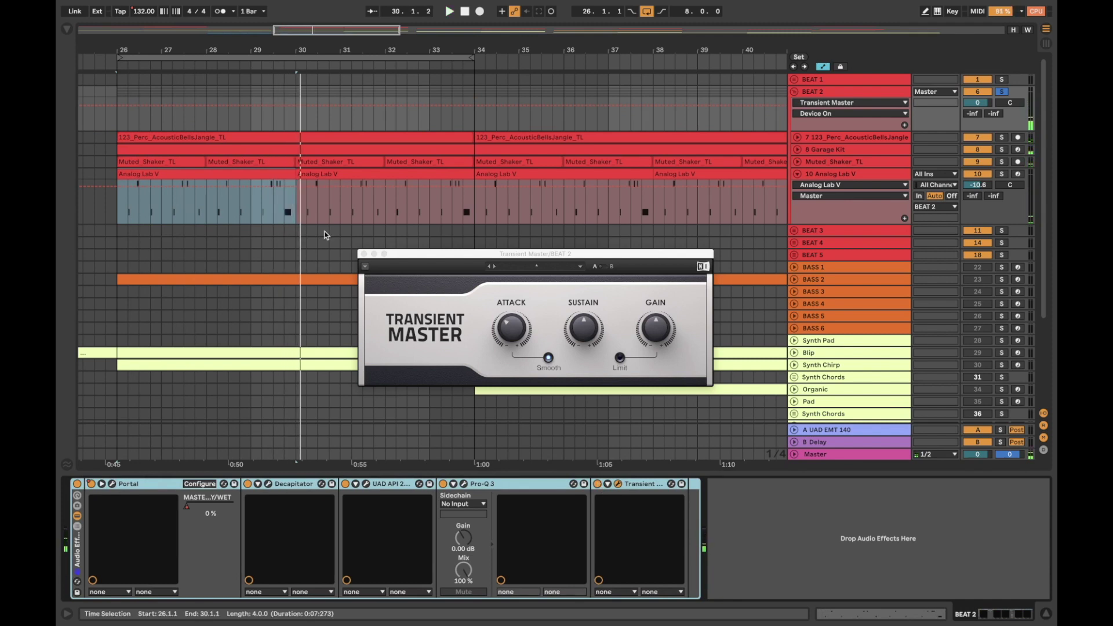
pyautogui.click(364, 254)
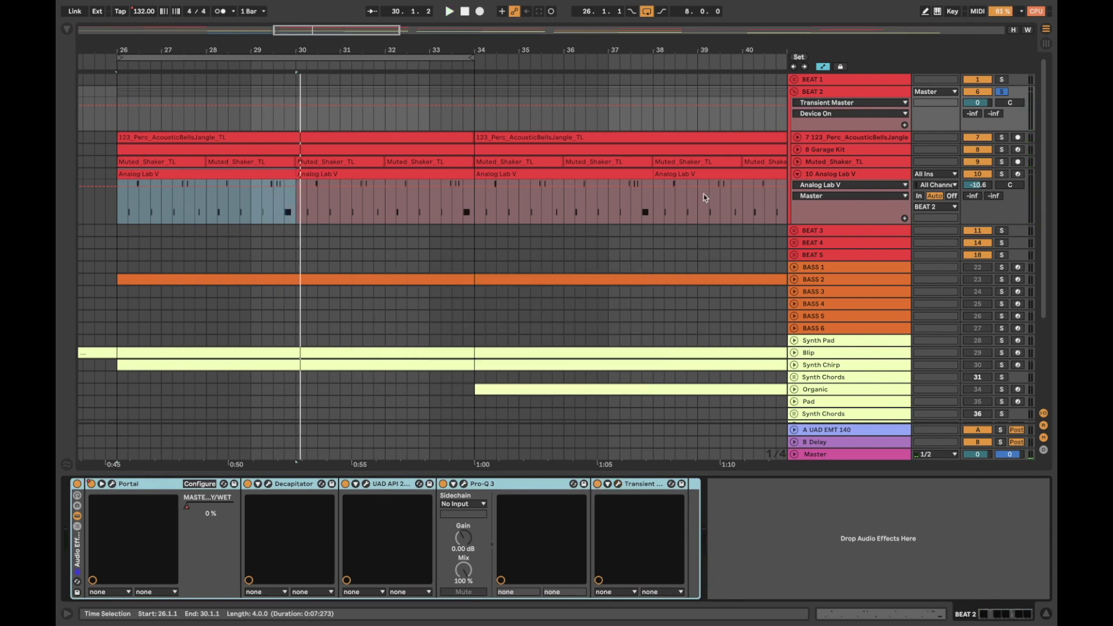
pyautogui.click(798, 175)
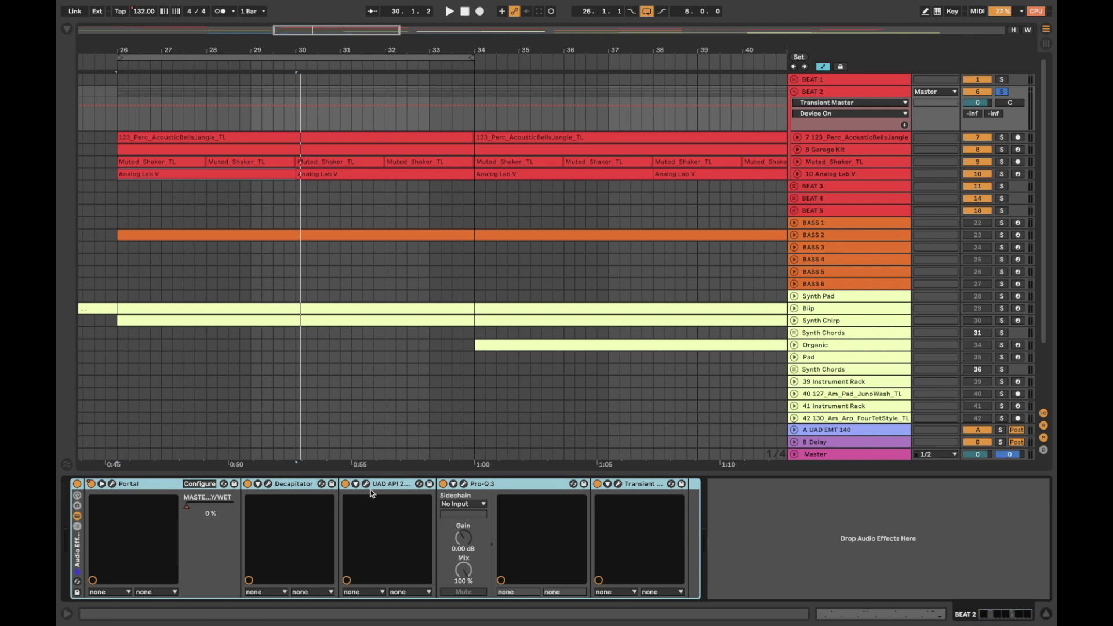
pyautogui.click(391, 483)
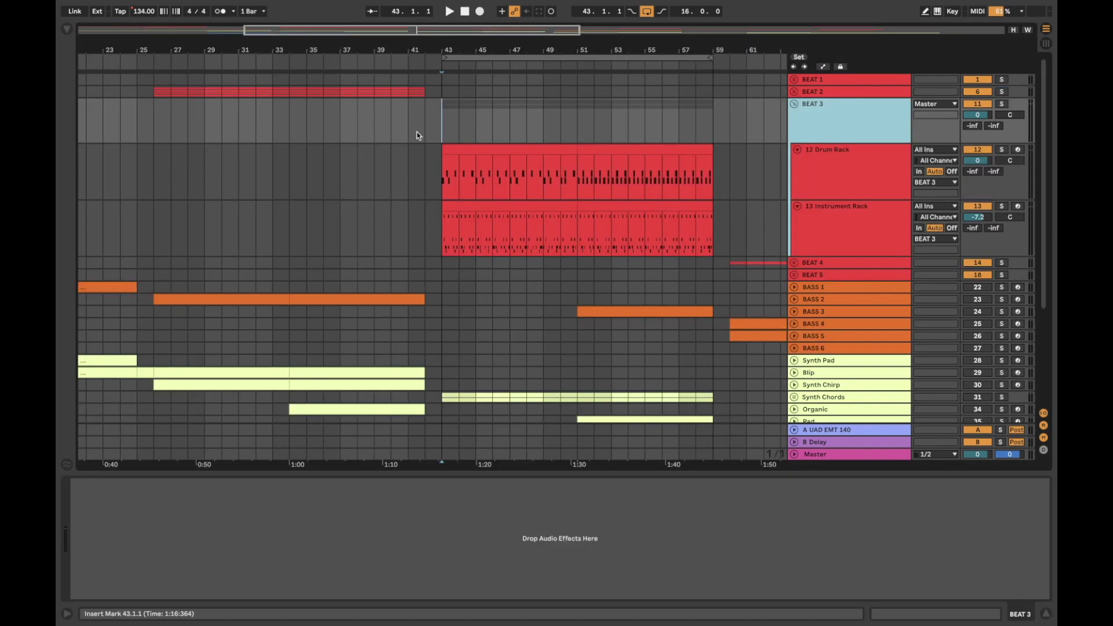
# Step: Play the BEAT 3 group from bar 43 and from bar 51
pyautogui.press('space')
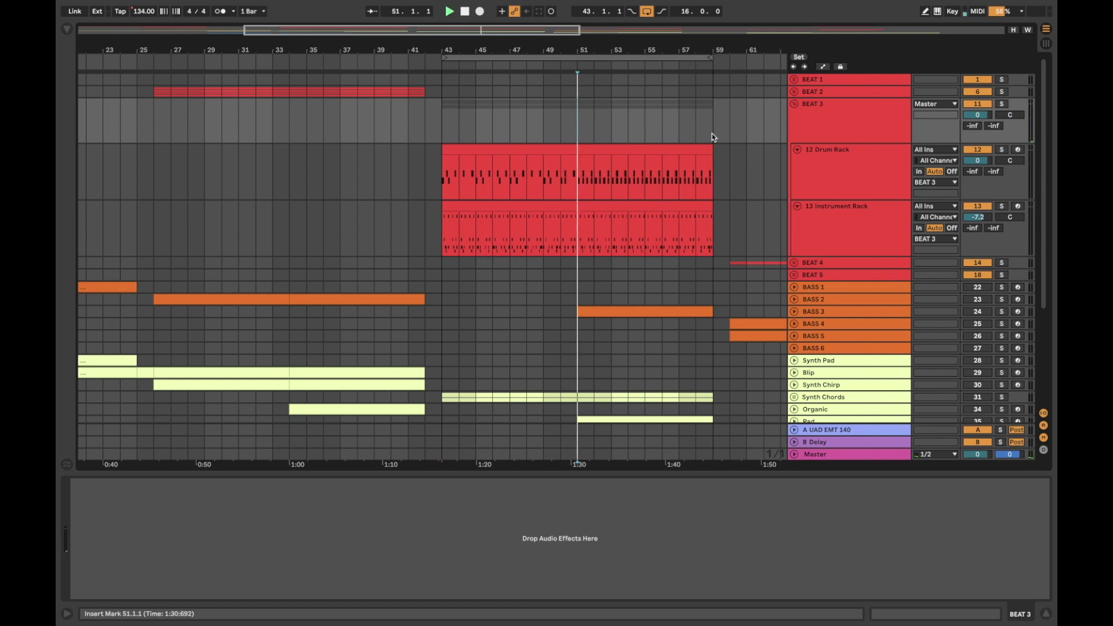
pyautogui.press('space')
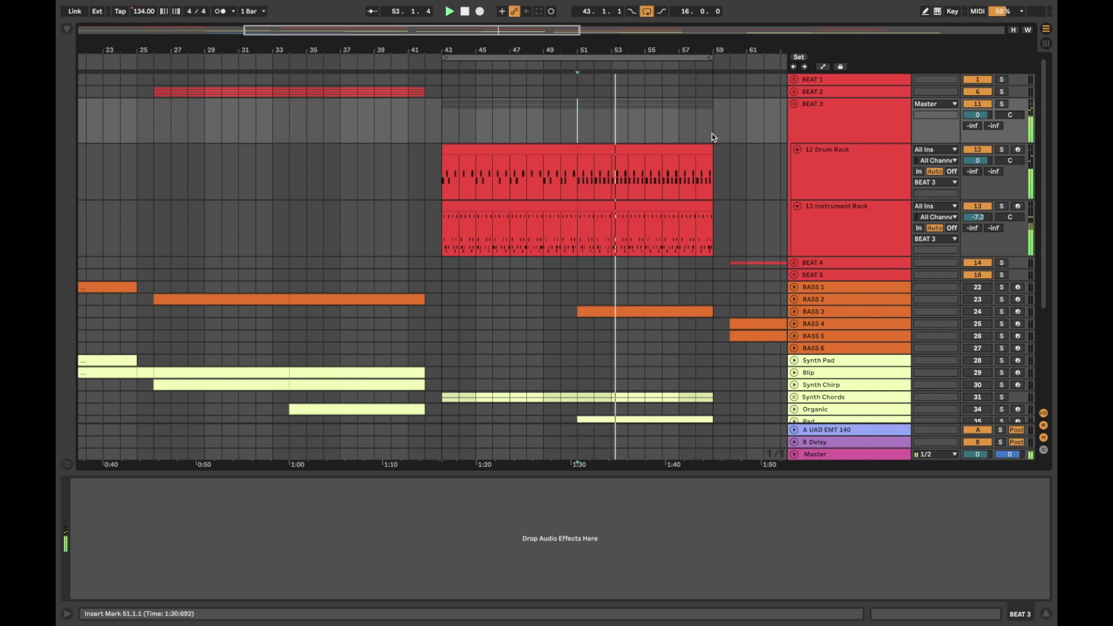
pyautogui.press('space')
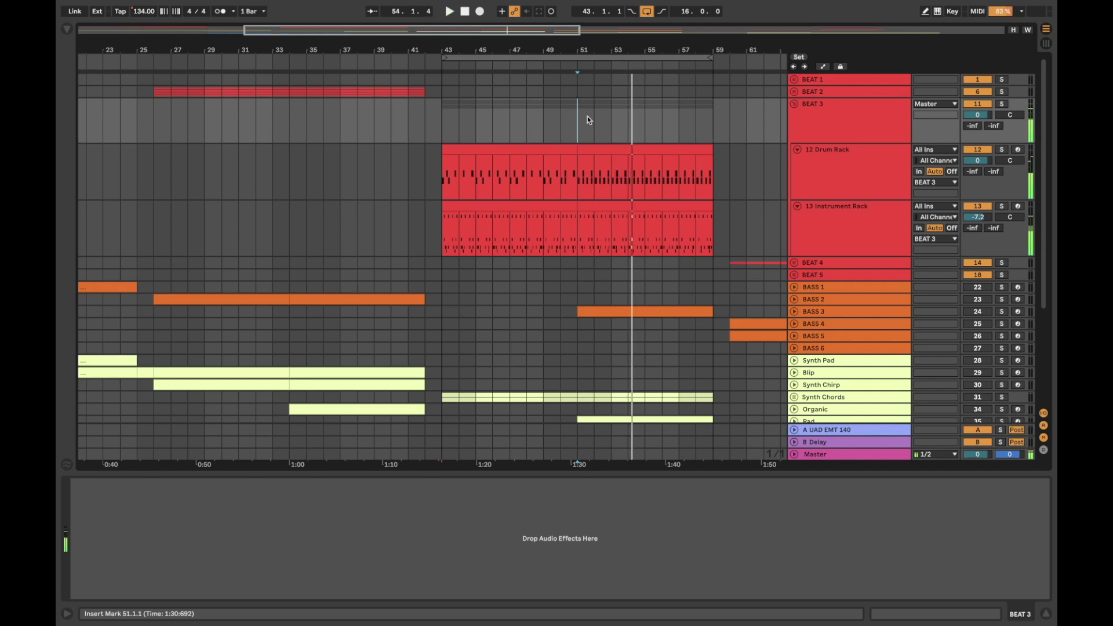
# Step: Move the Instrument Rack track above the Drum Rack track in the BEAT 3 group
pyautogui.click(859, 135)
pyautogui.click(837, 165)
pyautogui.click(847, 130)
pyautogui.click(850, 178)
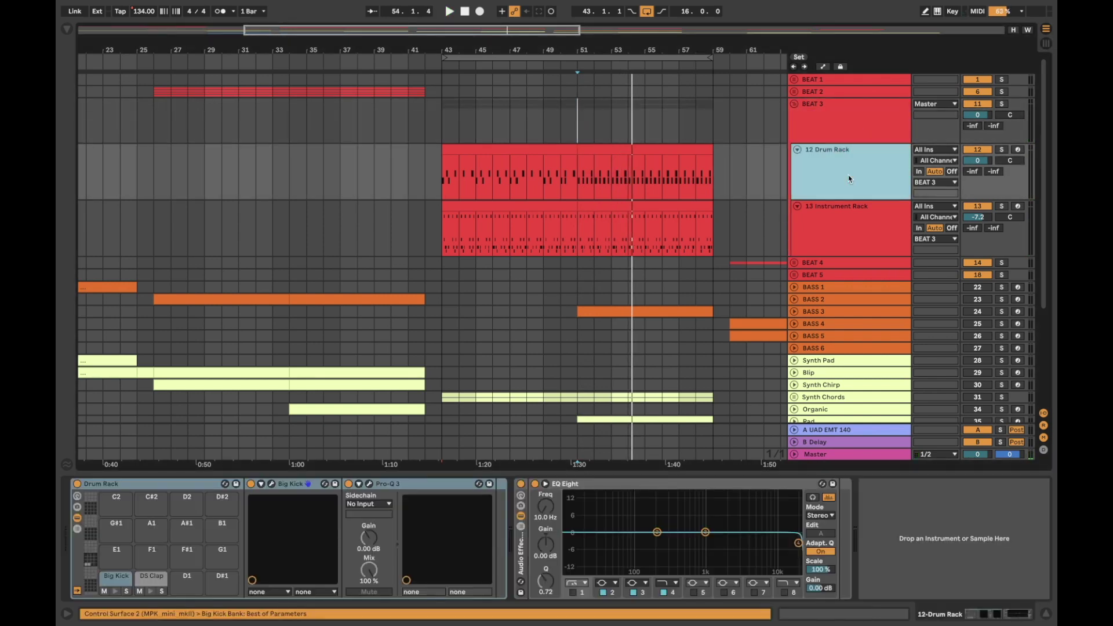
pyautogui.click(847, 222)
pyautogui.moveTo(847, 222); pyautogui.dragTo(833, 166)
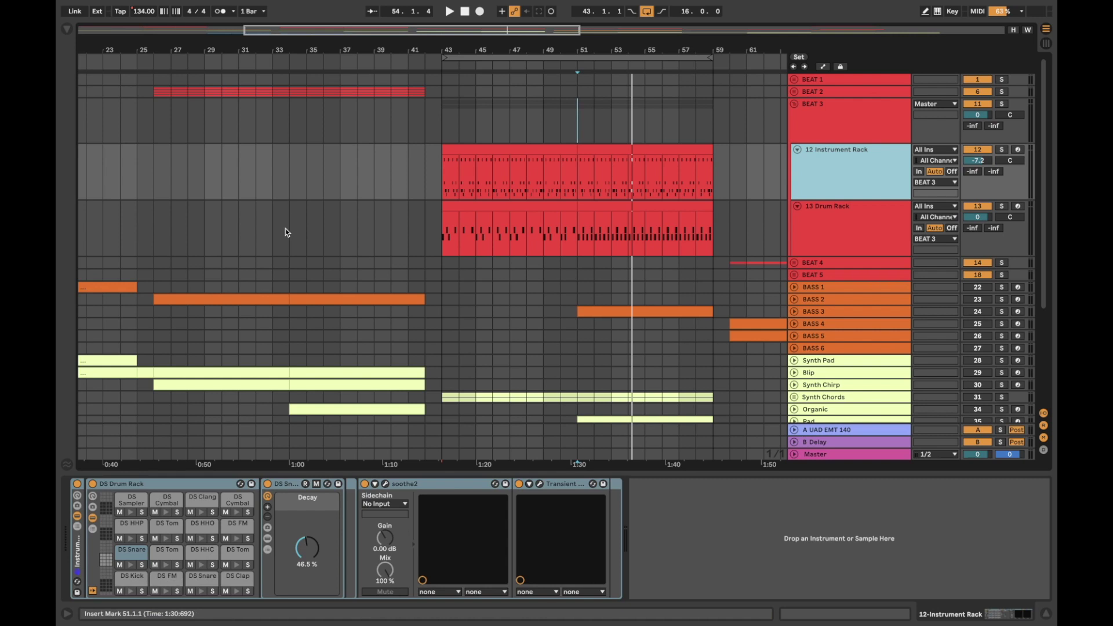
# Step: Audition the soloed BEAT 3 Instrument Rack from bar 43 and examine soothe2, briefly listening to band 3 in isolation
pyautogui.click(507, 145)
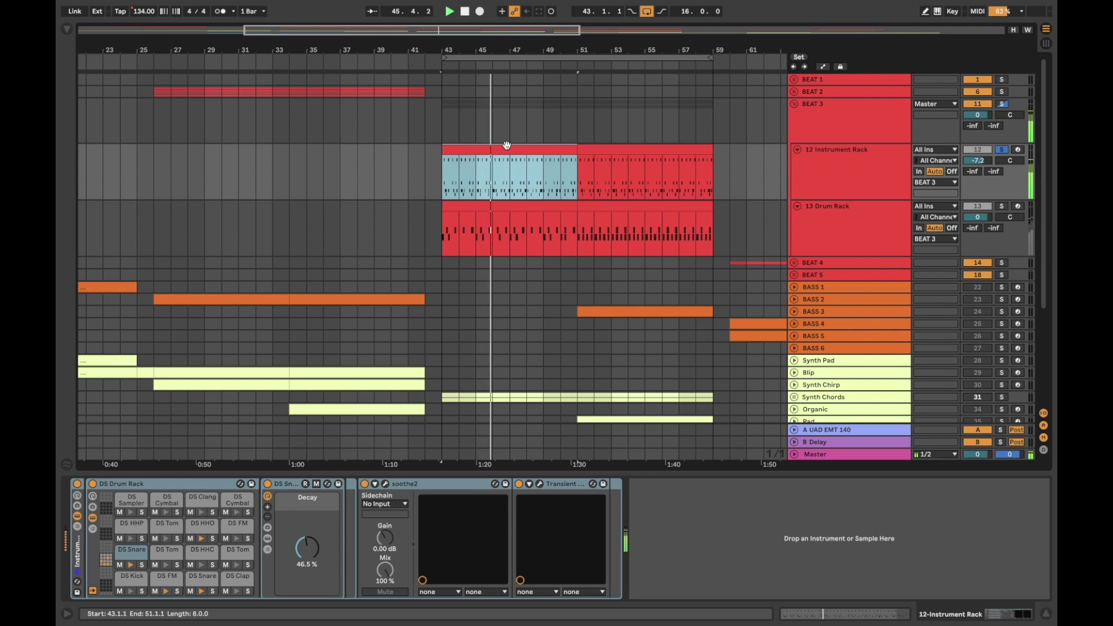
pyautogui.click(385, 484)
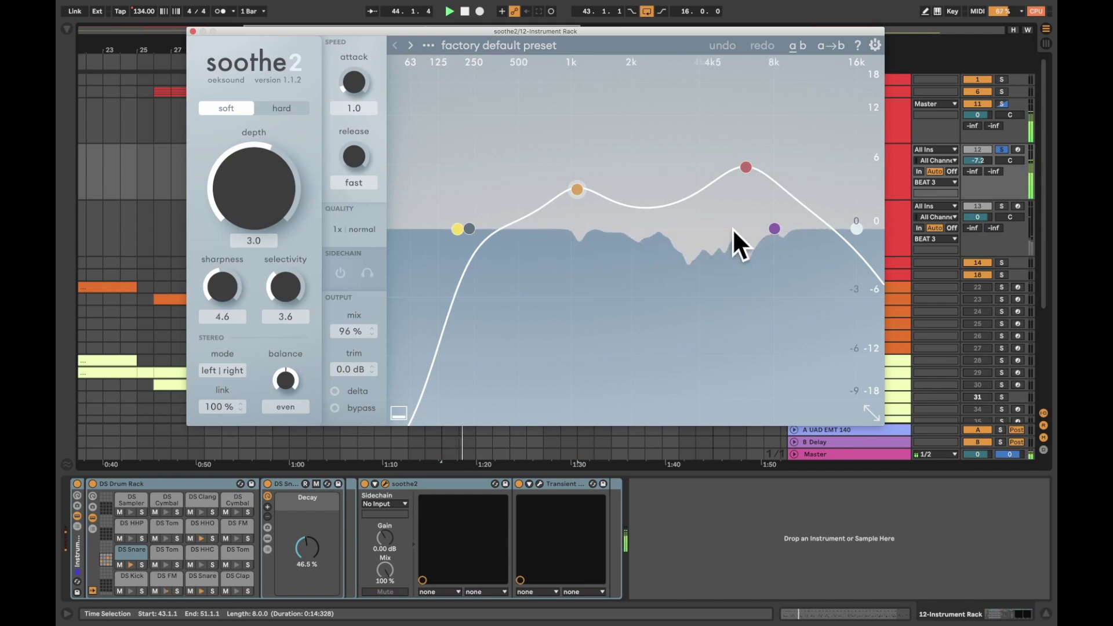
pyautogui.click(746, 167)
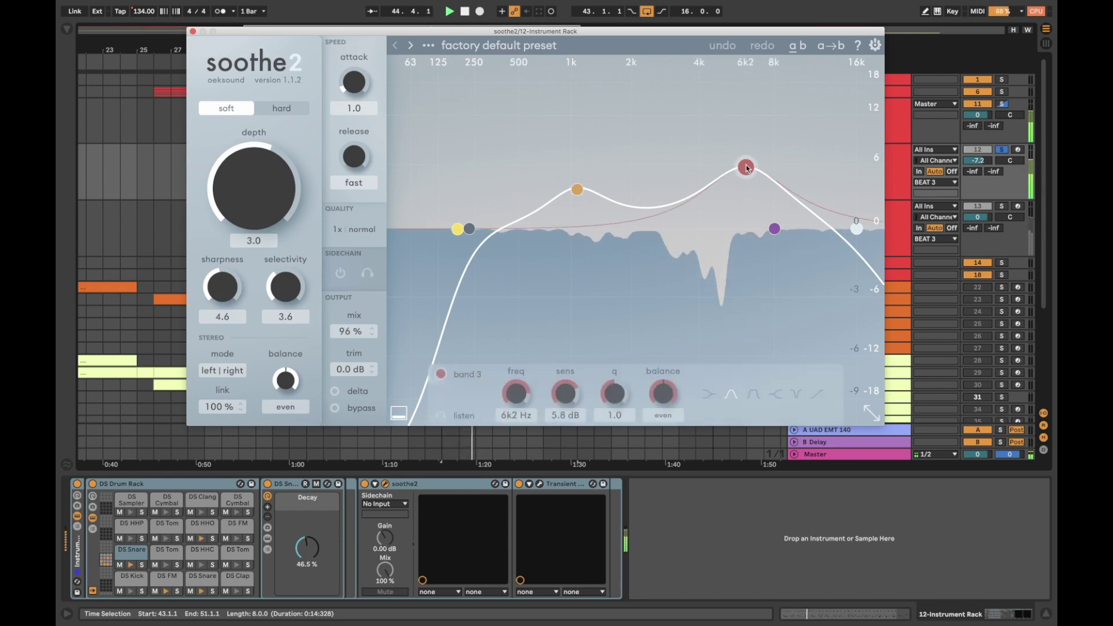
pyautogui.click(441, 417)
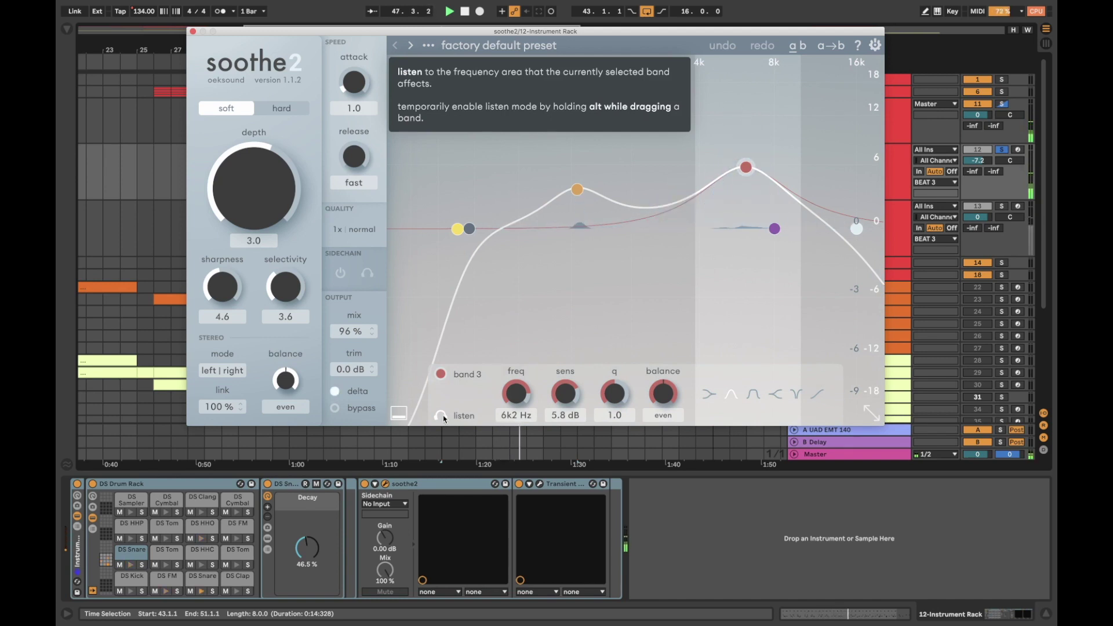
pyautogui.click(442, 417)
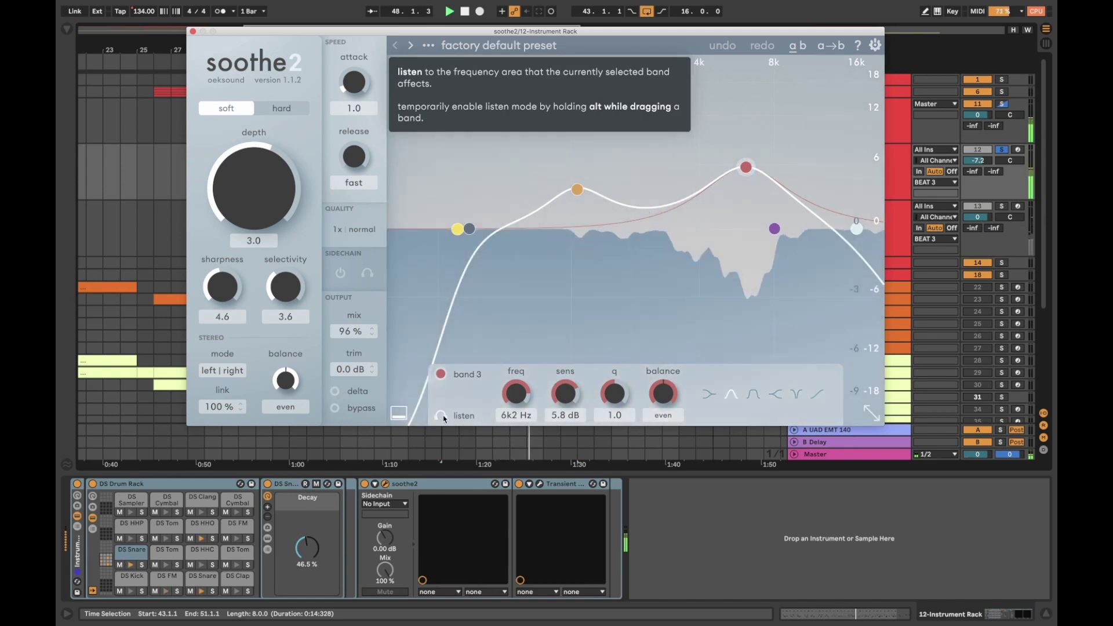
# Step: Close soothe2 and examine the Transient Master settings on the BEAT 3 Instrument Rack
pyautogui.click(193, 32)
pyautogui.click(540, 484)
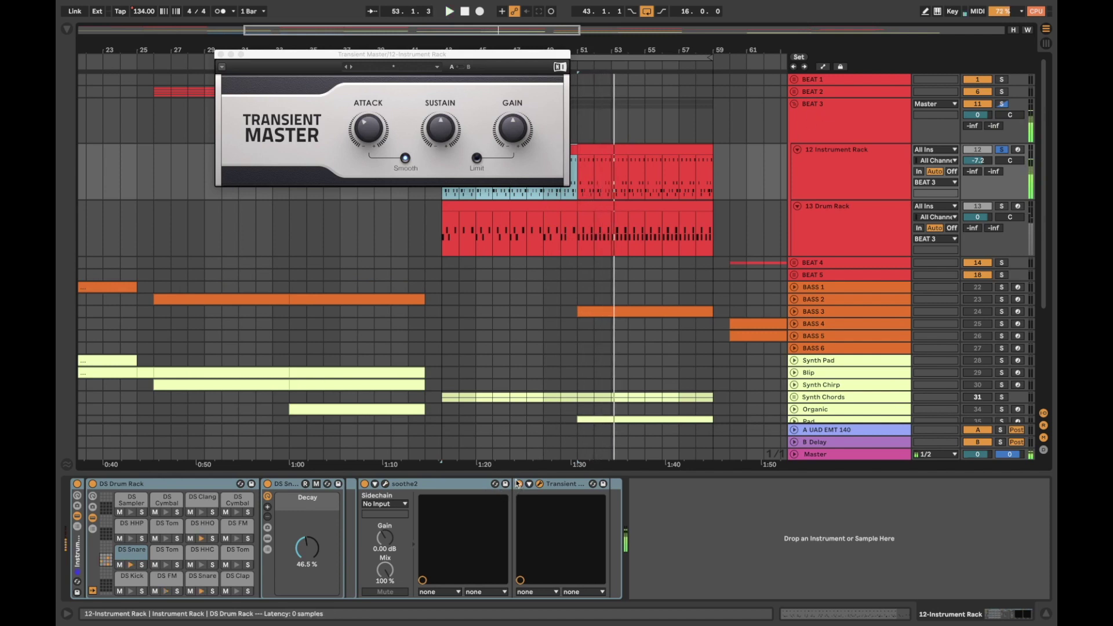
pyautogui.click(539, 485)
# Step: Solo the BEAT 3 Drum Rack and examine its Big Kick and DS Clap settings while playing from bar 43
pyautogui.click(1000, 206)
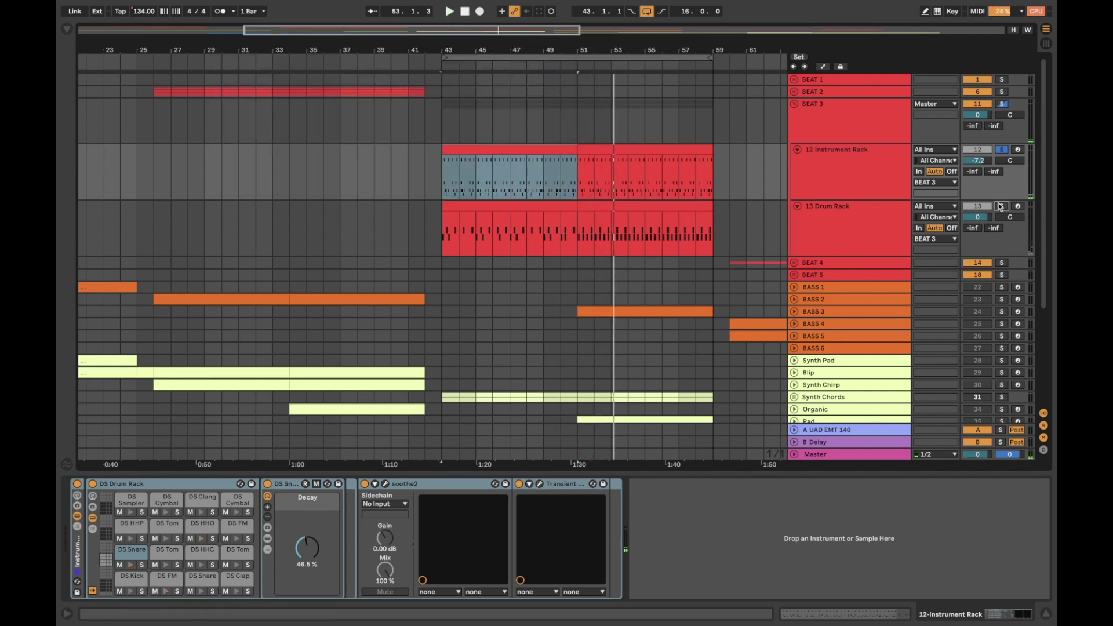
pyautogui.click(513, 210)
pyautogui.click(860, 223)
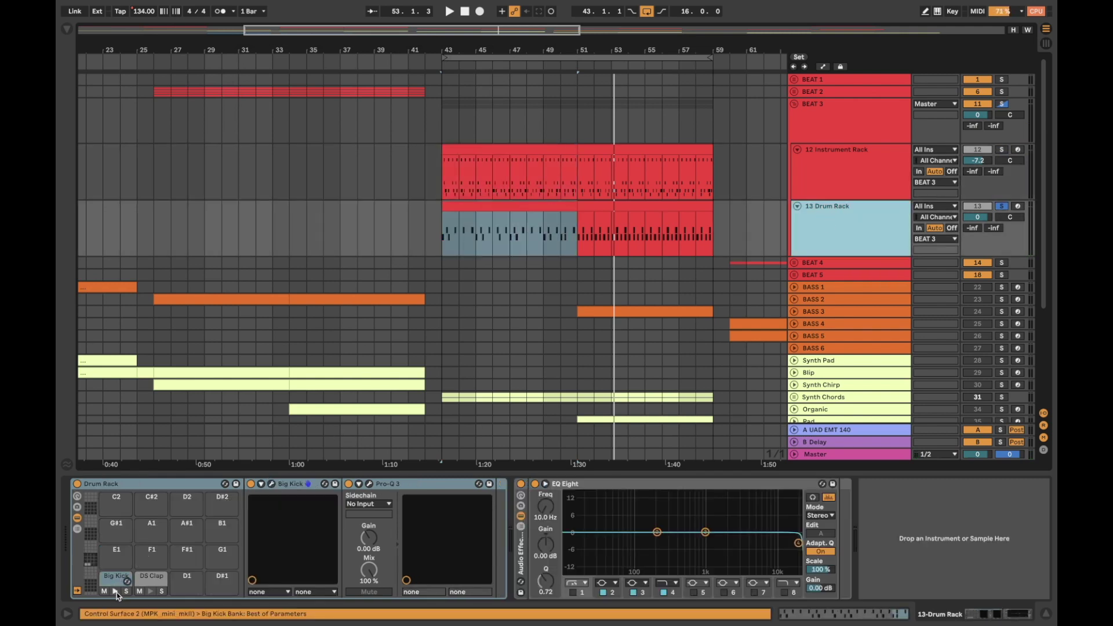
pyautogui.click(272, 485)
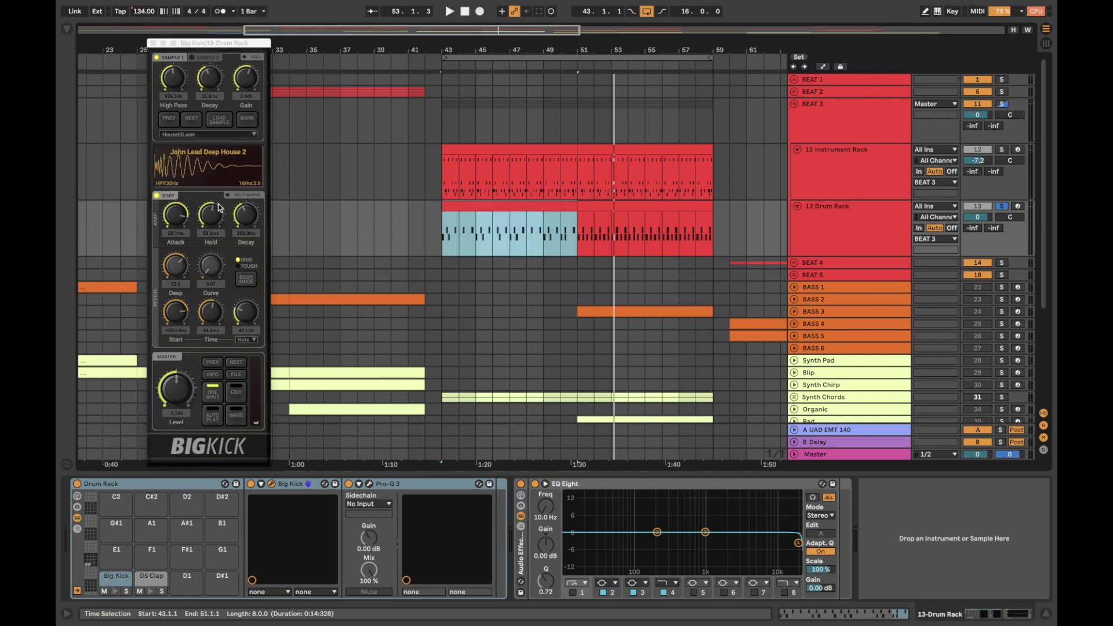
pyautogui.press('space')
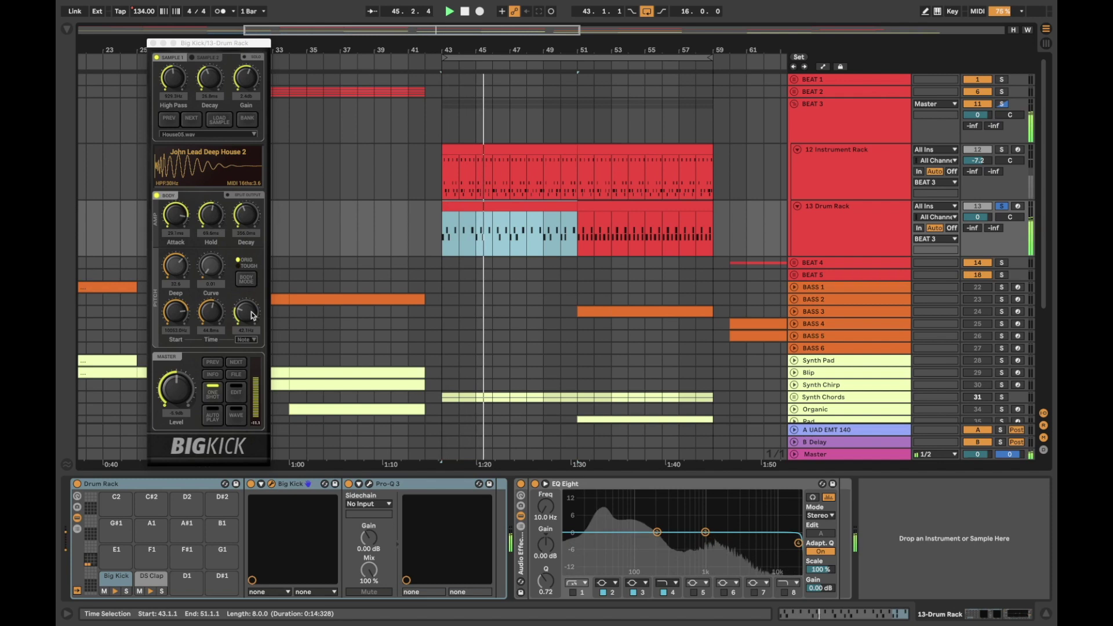
pyautogui.click(148, 583)
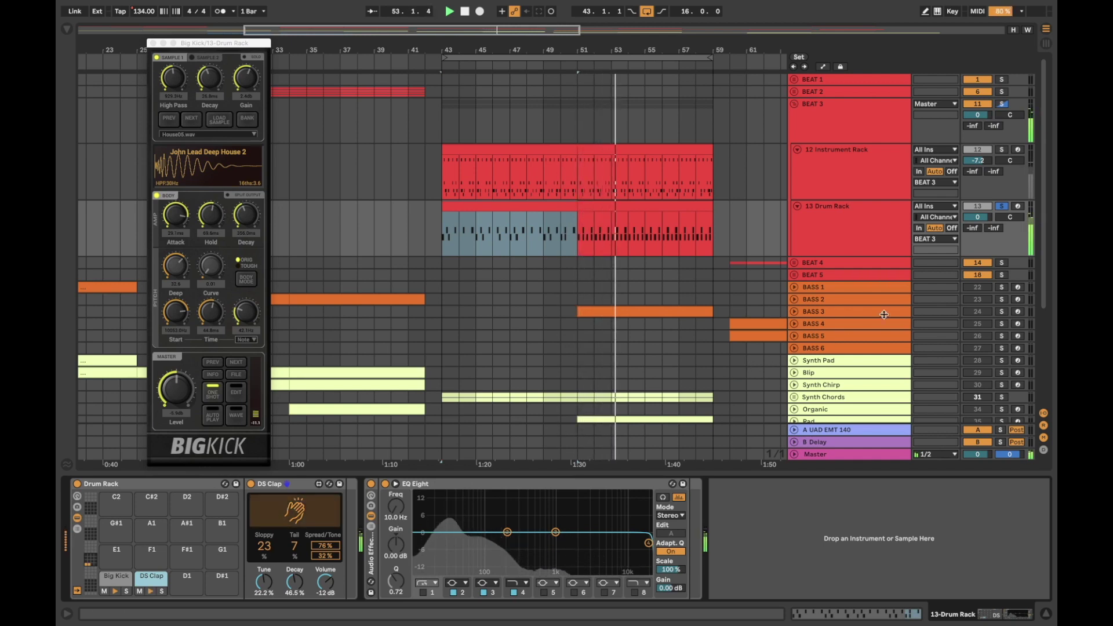
# Step: Solo the whole BEAT 3 group to hear both racks together, and close the Big Kick window
pyautogui.click(1002, 105)
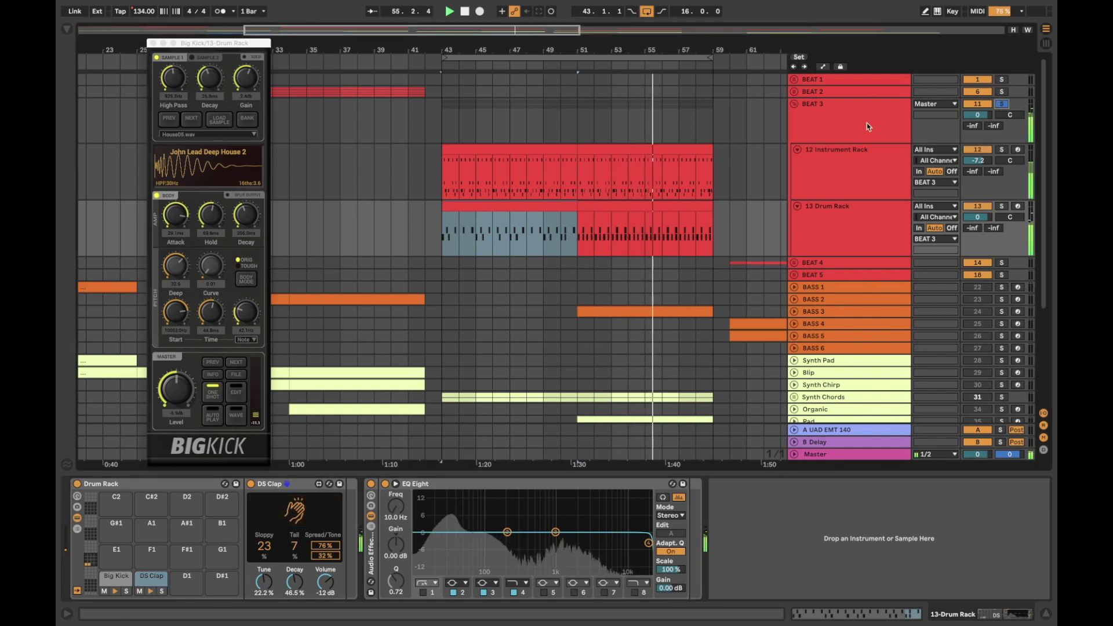
pyautogui.click(153, 44)
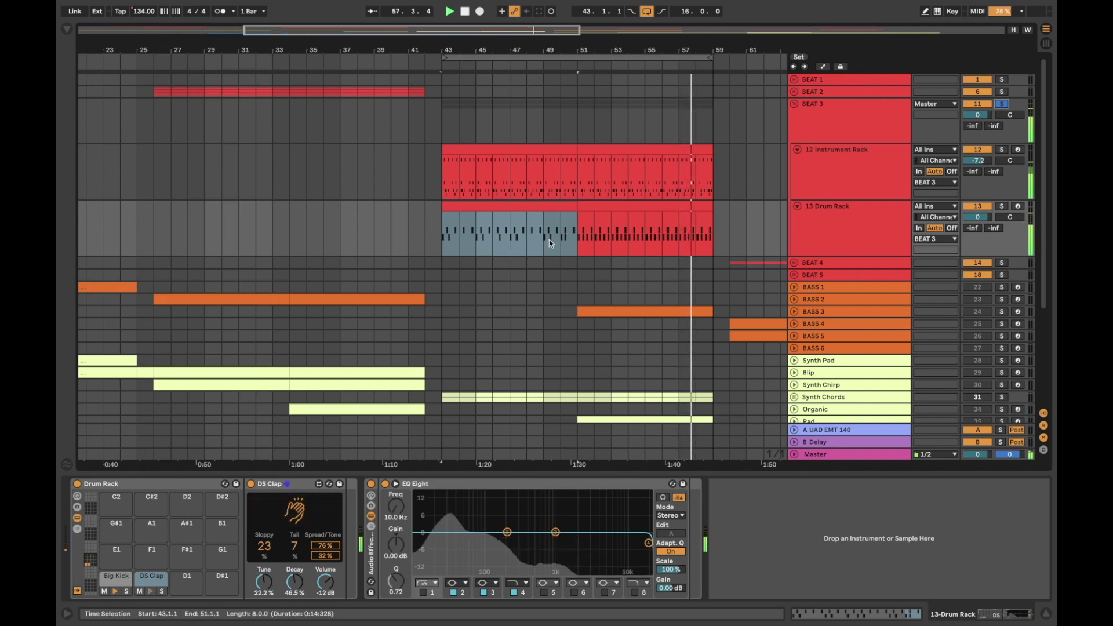
pyautogui.click(814, 134)
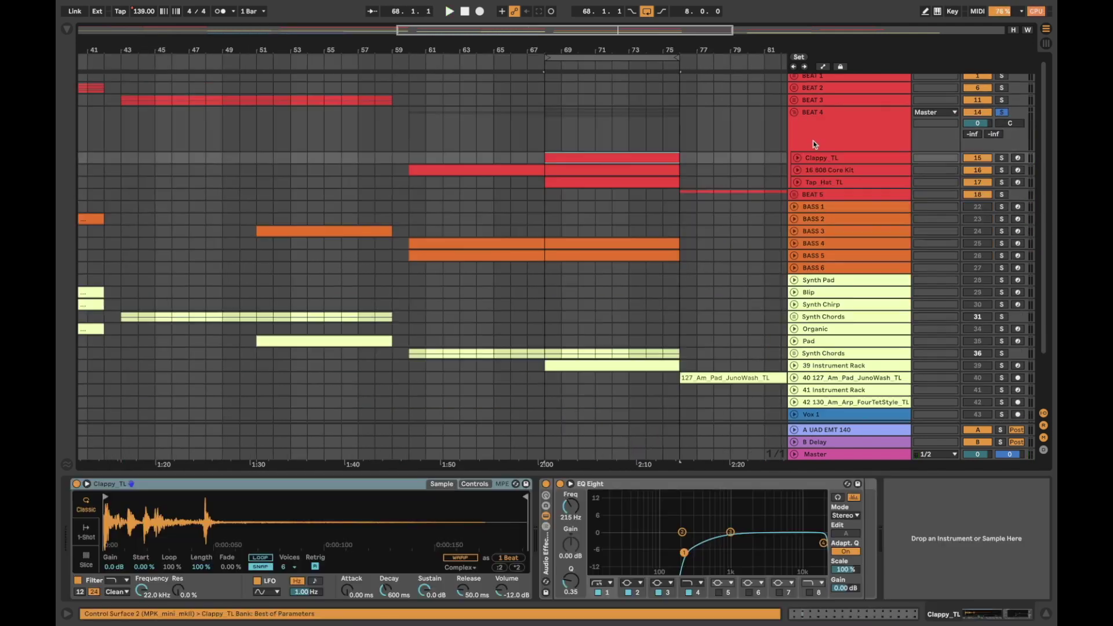
# Step: Play the soloed BEAT 4 group from bar 68
pyautogui.click(800, 143)
pyautogui.click(541, 132)
pyautogui.press('space')
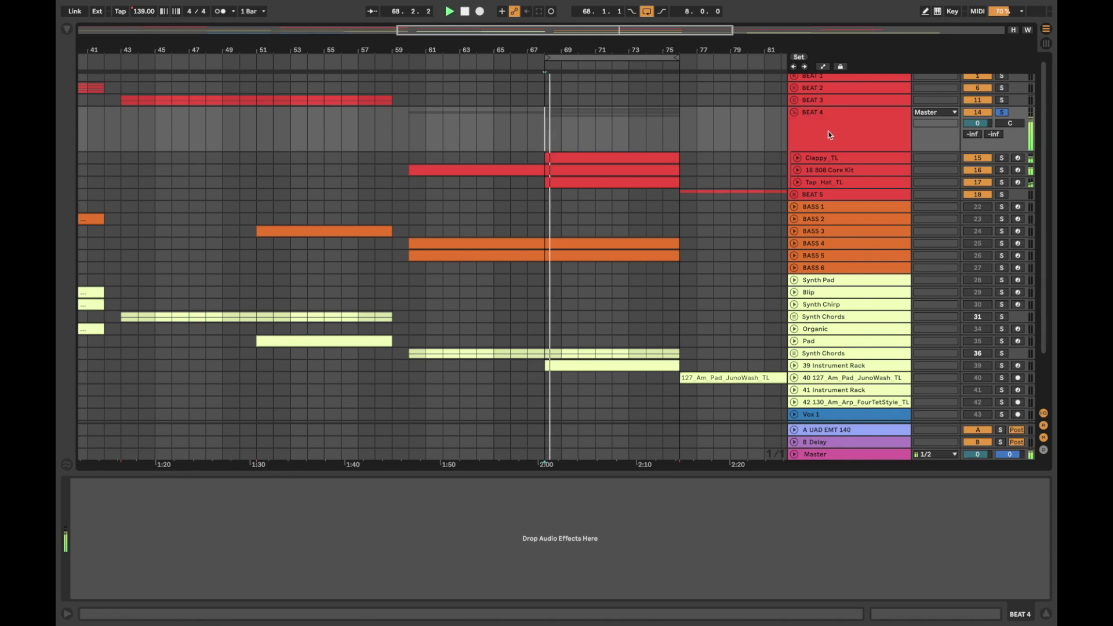
# Step: Unfold the Clappy_TL, 808 Core Kit and Tap_Hat_TL tracks in BEAT 4 and view their clips and devices during playback
pyautogui.click(844, 161)
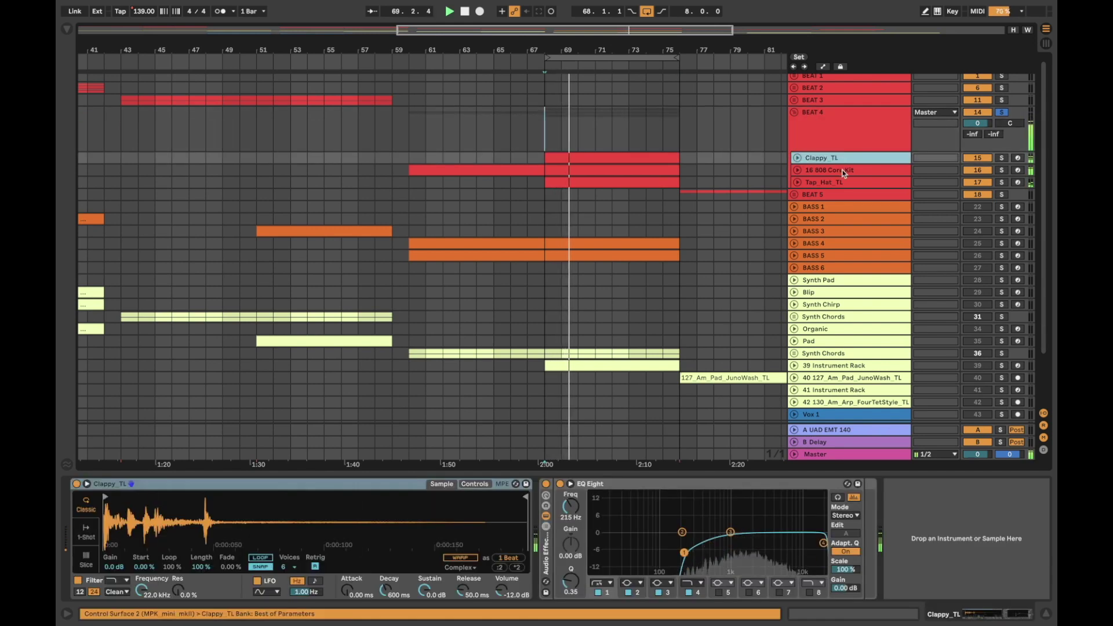
pyautogui.click(843, 169)
pyautogui.moveTo(841, 176); pyautogui.dragTo(837, 222)
pyautogui.click(838, 226)
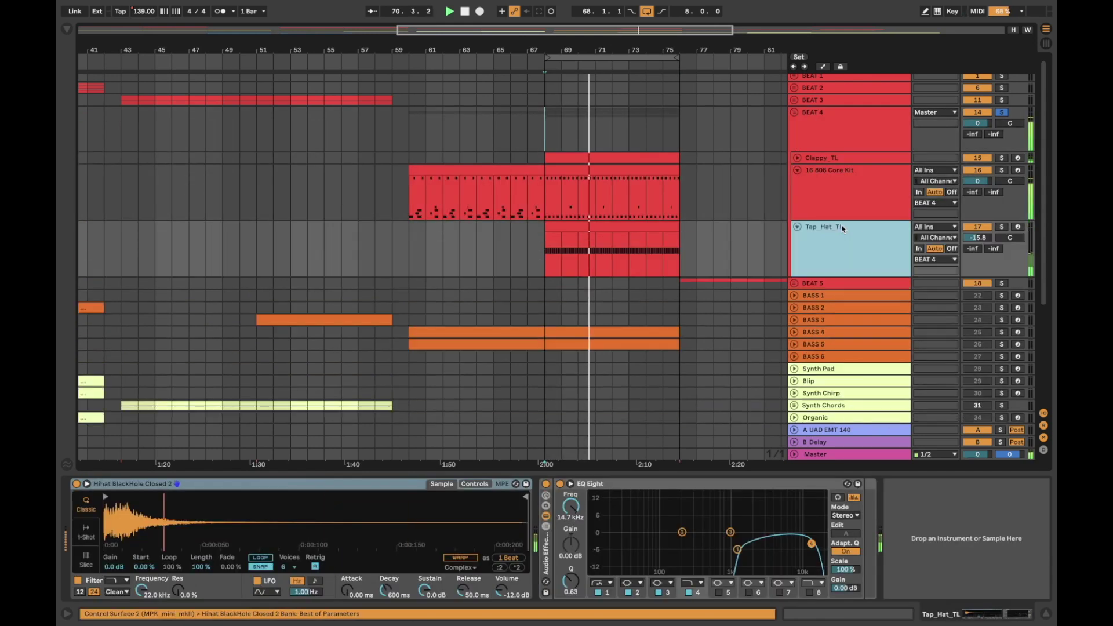
pyautogui.click(841, 154)
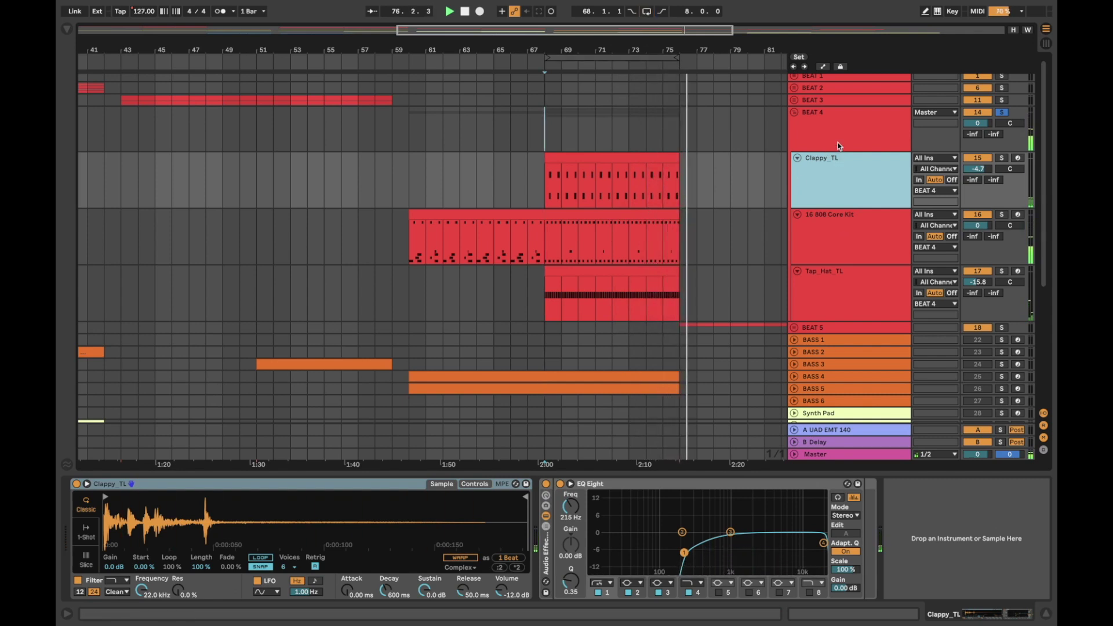
# Step: Solo the 808 Core Kit track in BEAT 4 and play it from bar 60 and from bar 68 with its devices shown
pyautogui.click(839, 226)
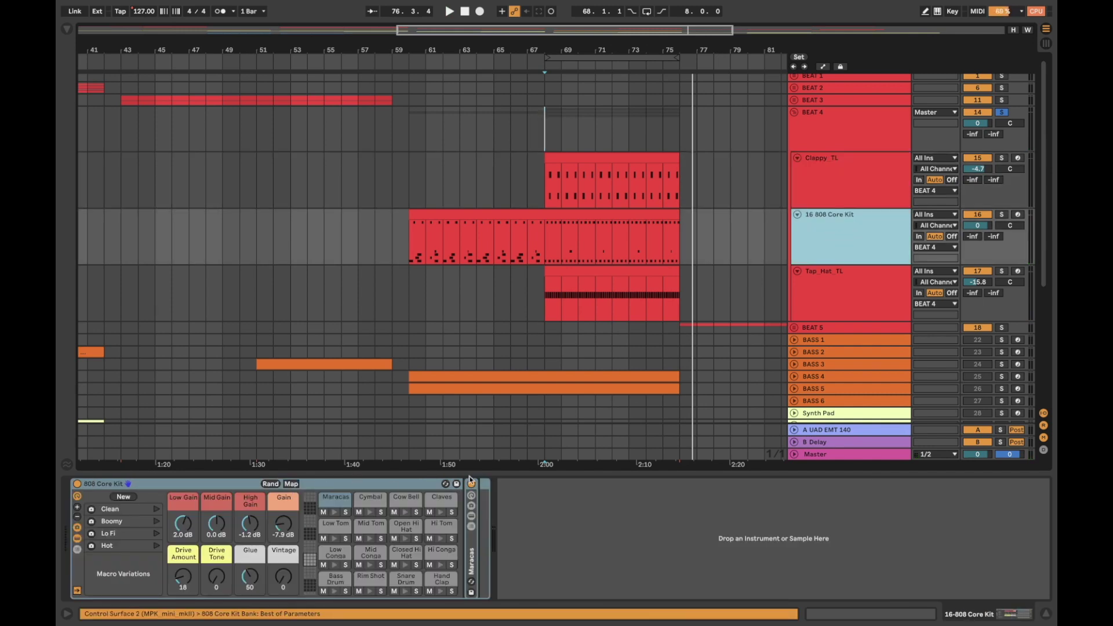
pyautogui.click(566, 215)
pyautogui.click(411, 240)
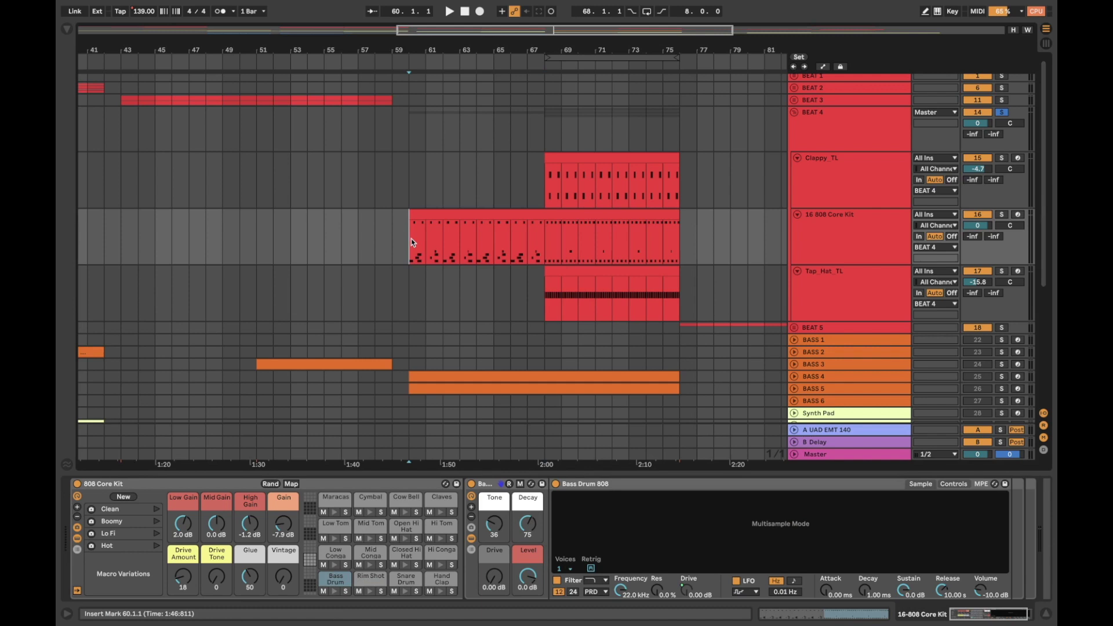
pyautogui.press('space')
pyautogui.click(1002, 215)
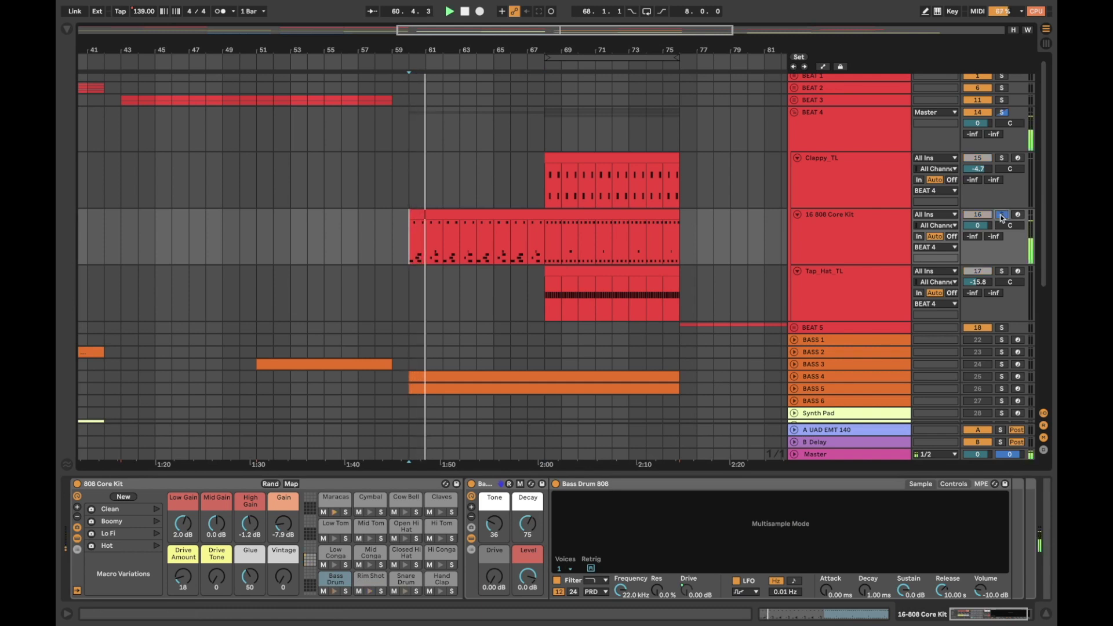
pyautogui.click(543, 233)
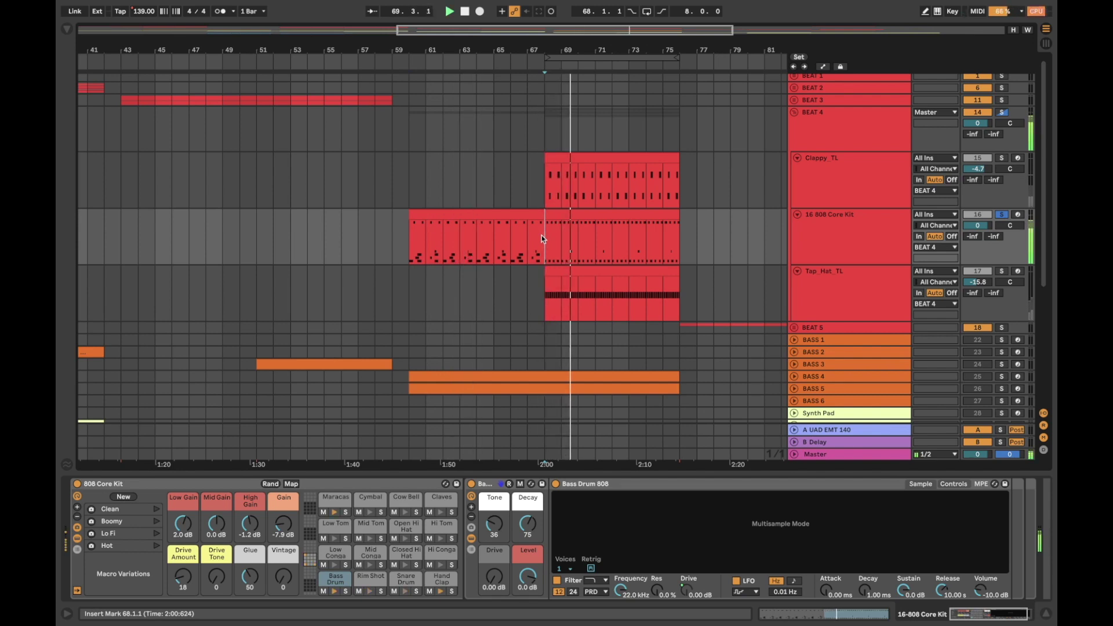
# Step: Solo the Clappy_TL track and play its clip from bar 68 while viewing its sampler and EQ Eight
pyautogui.click(862, 235)
pyautogui.click(850, 185)
pyautogui.click(572, 156)
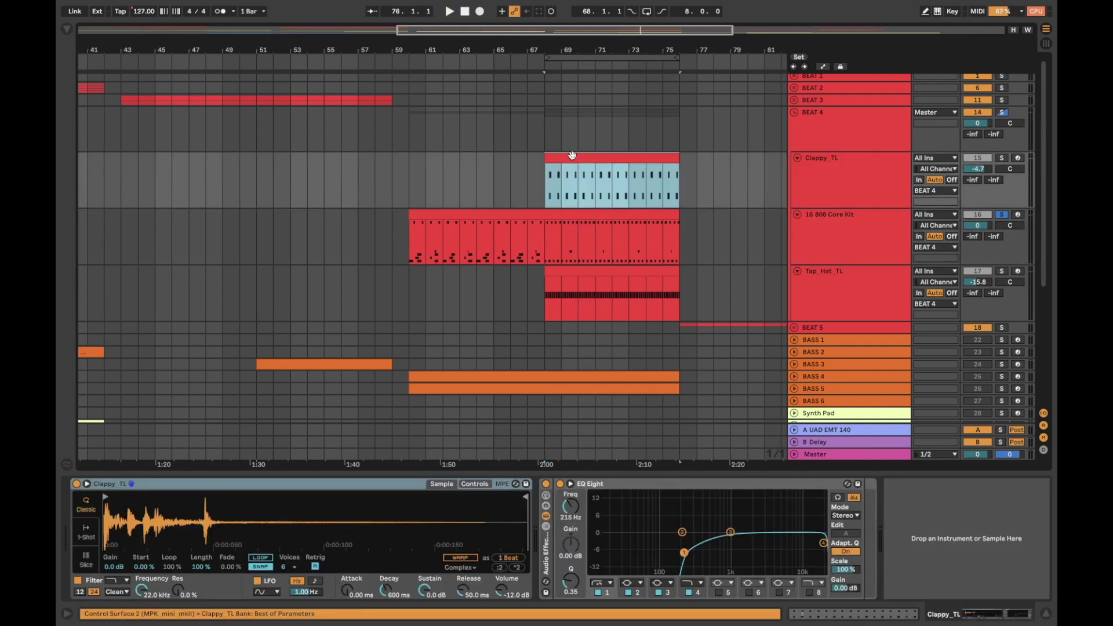
pyautogui.click(852, 165)
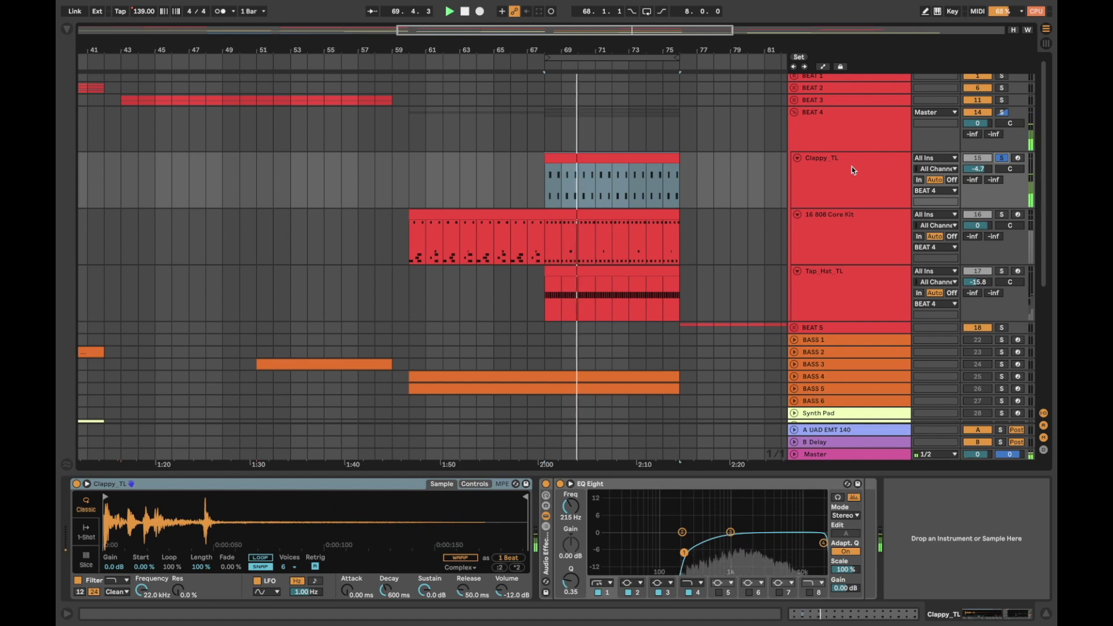
# Step: Open the Clappy_TL clip's notes, examine the C3 and A2 rows by selecting their notes, and close the note editor
pyautogui.doubleClick(595, 158)
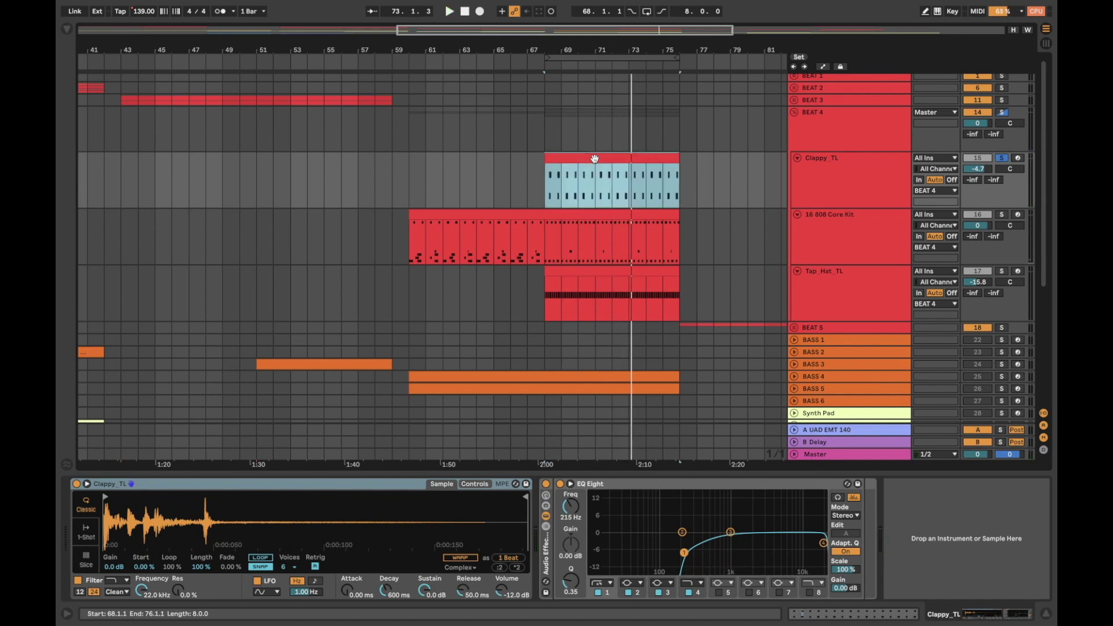
pyautogui.click(417, 449)
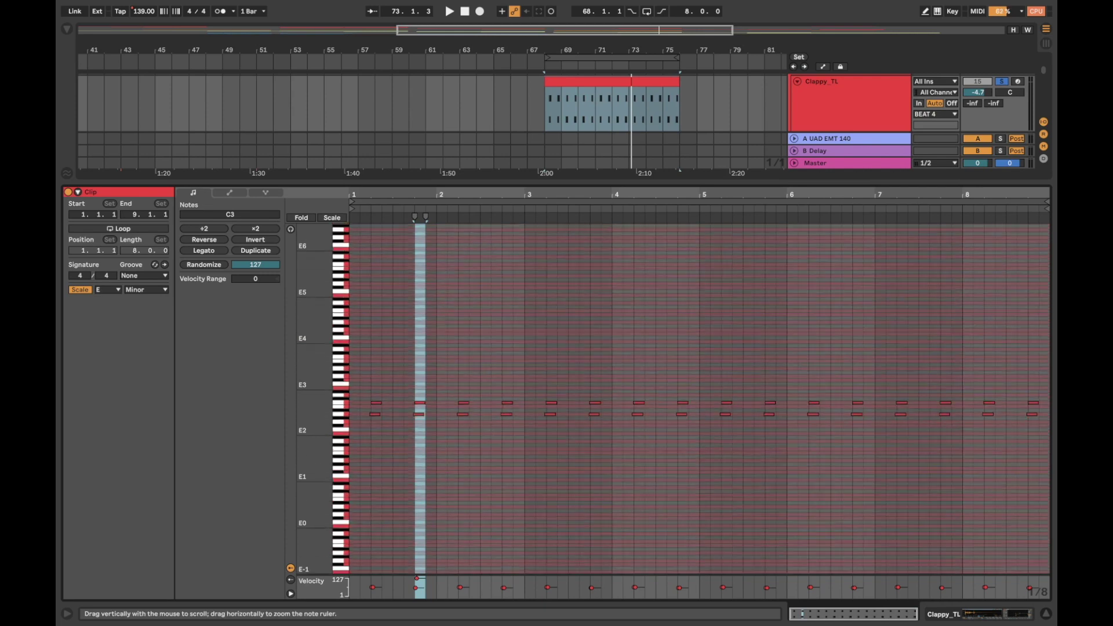
pyautogui.moveTo(322, 425); pyautogui.dragTo(342, 397)
pyautogui.click(341, 342)
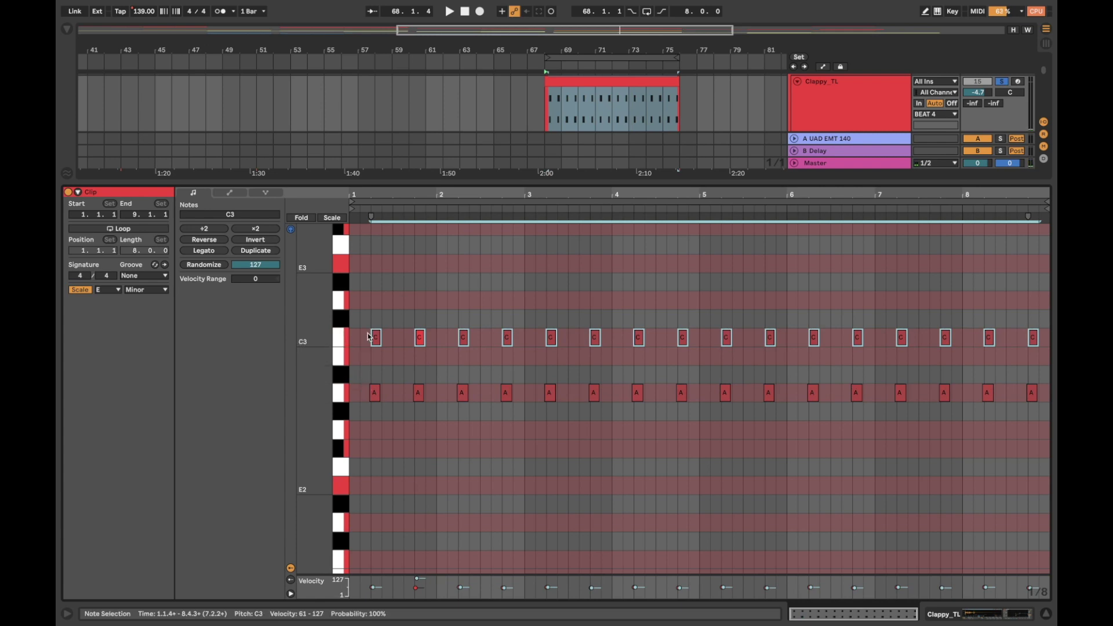
pyautogui.click(341, 390)
pyautogui.click(340, 339)
pyautogui.moveTo(364, 193); pyautogui.dragTo(434, 321)
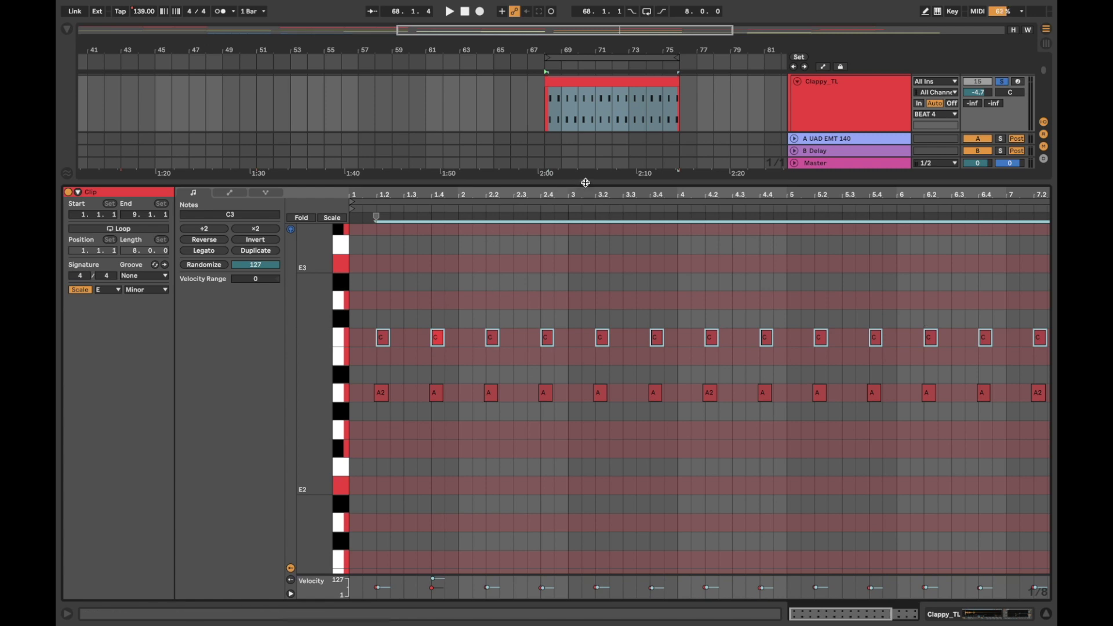
pyautogui.press('super+alt+l')
# Step: Solo the Tap_Hat_TL track, play its clip from bar 68 and show its devices
pyautogui.click(839, 222)
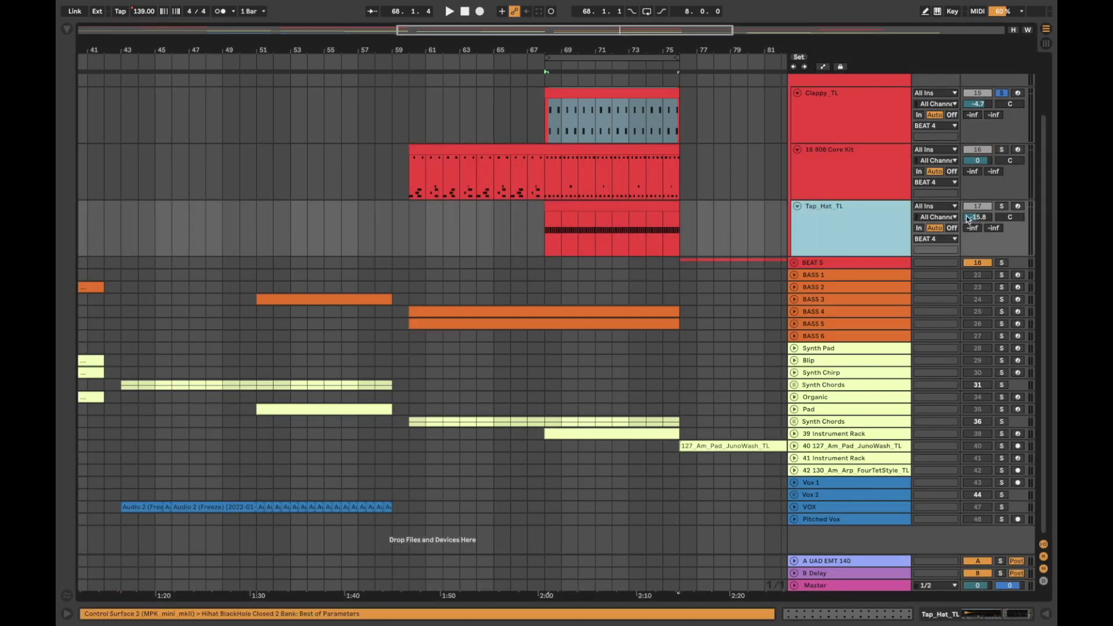
pyautogui.click(1002, 208)
pyautogui.click(578, 203)
pyautogui.press('space')
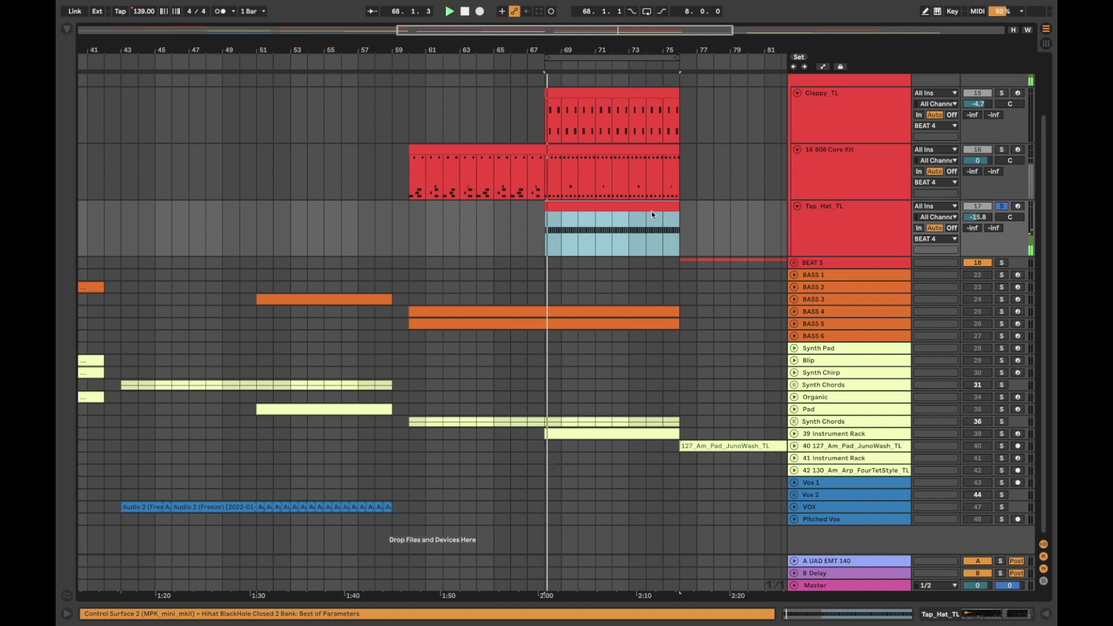
pyautogui.click(829, 221)
pyautogui.doubleClick(829, 221)
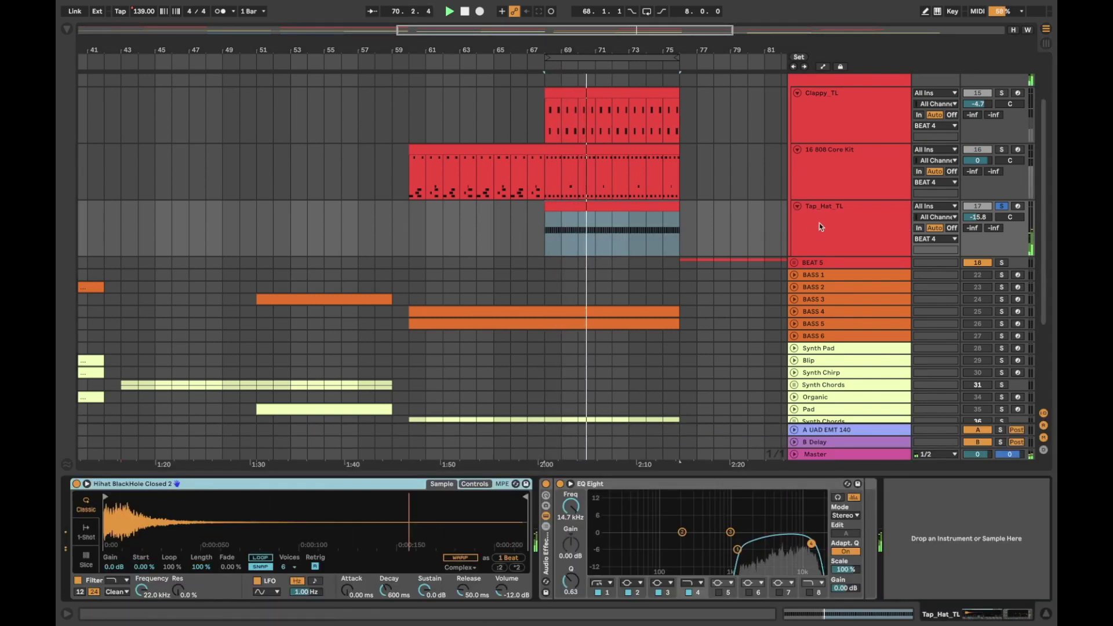
# Step: Loop the Tap_Hat_TL clip from bar 68 to 76 and set the hi-hat sampler's Ran>Pan to 51 %
pyautogui.click(476, 485)
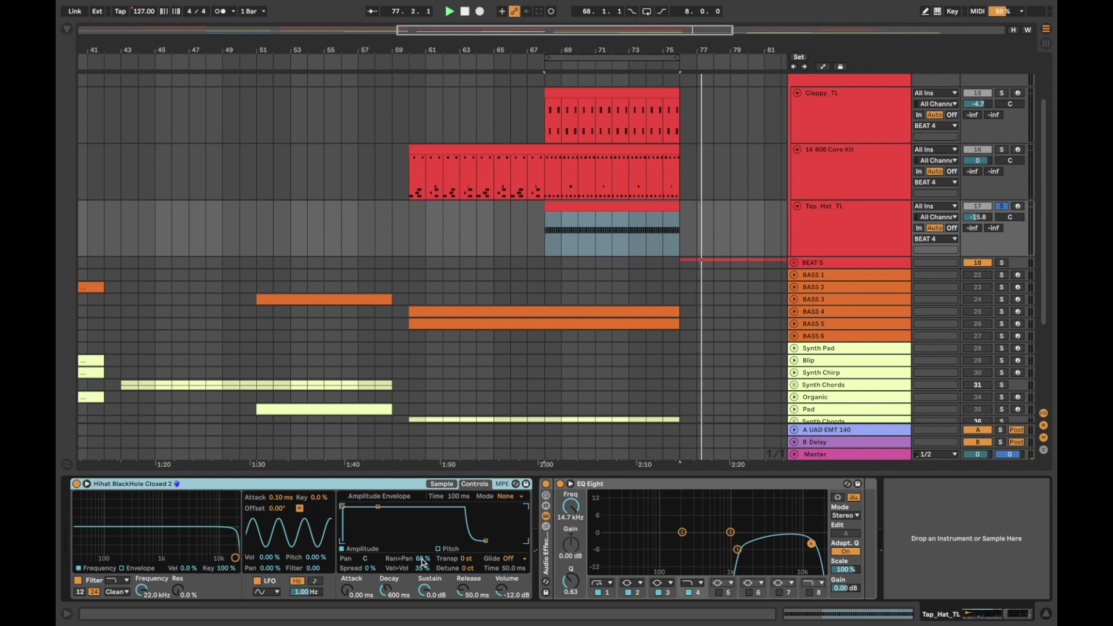
pyautogui.click(595, 206)
pyautogui.hotkey('ctrl', 'l')
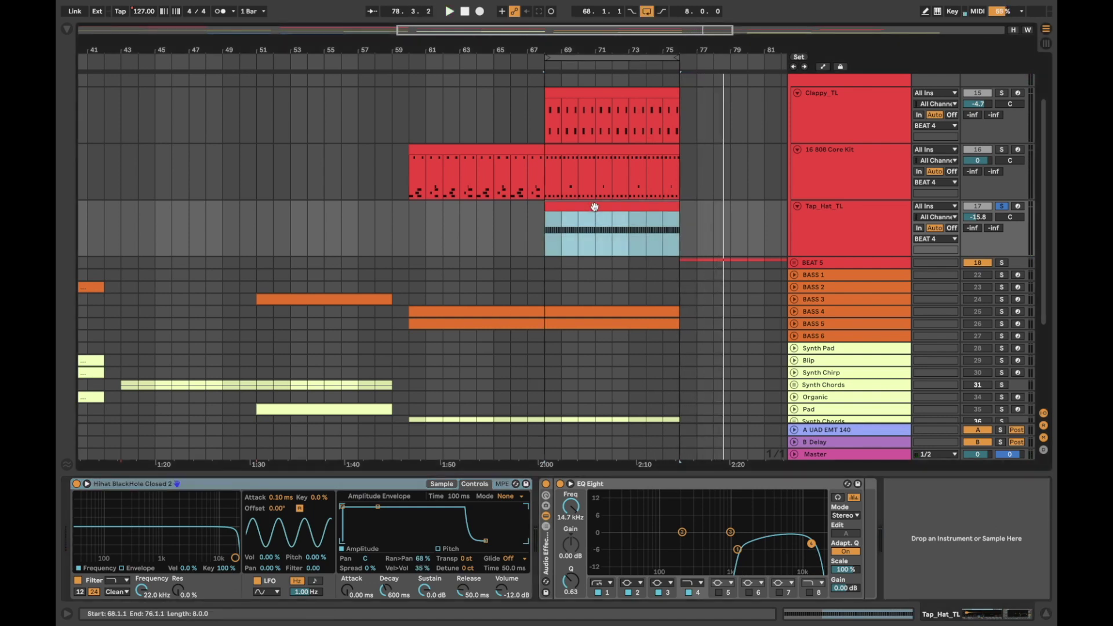
pyautogui.click(422, 559)
pyautogui.moveTo(423, 559); pyautogui.dragTo(423, 536)
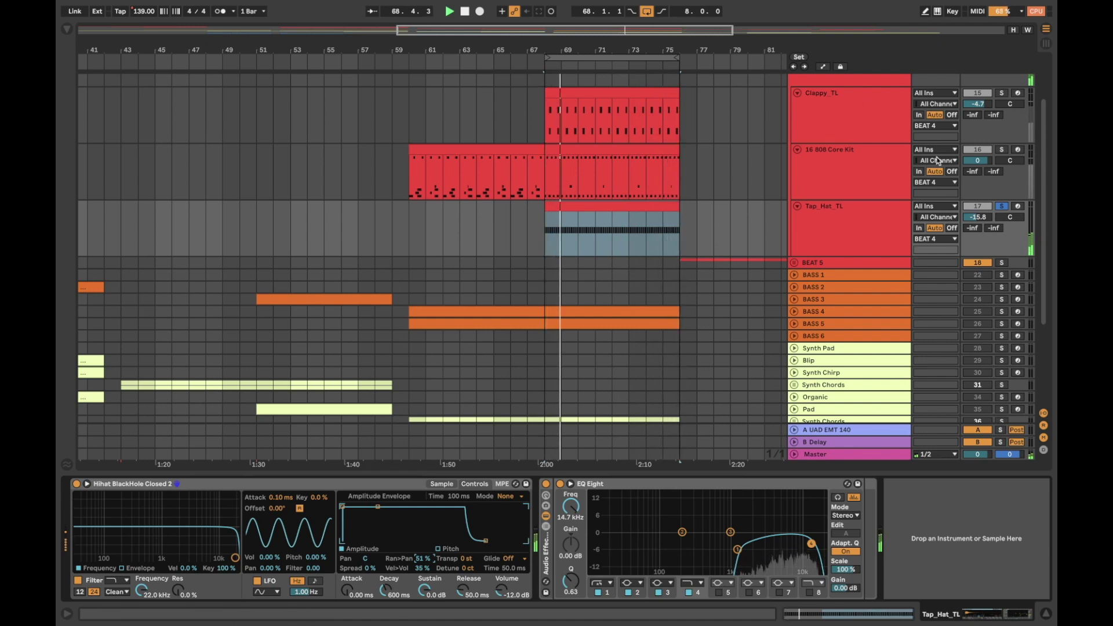
# Step: Solo the whole BEAT 4 group to hear its three tracks together and check the group's effects
pyautogui.scroll(3, 1003, 117)
pyautogui.click(1003, 117)
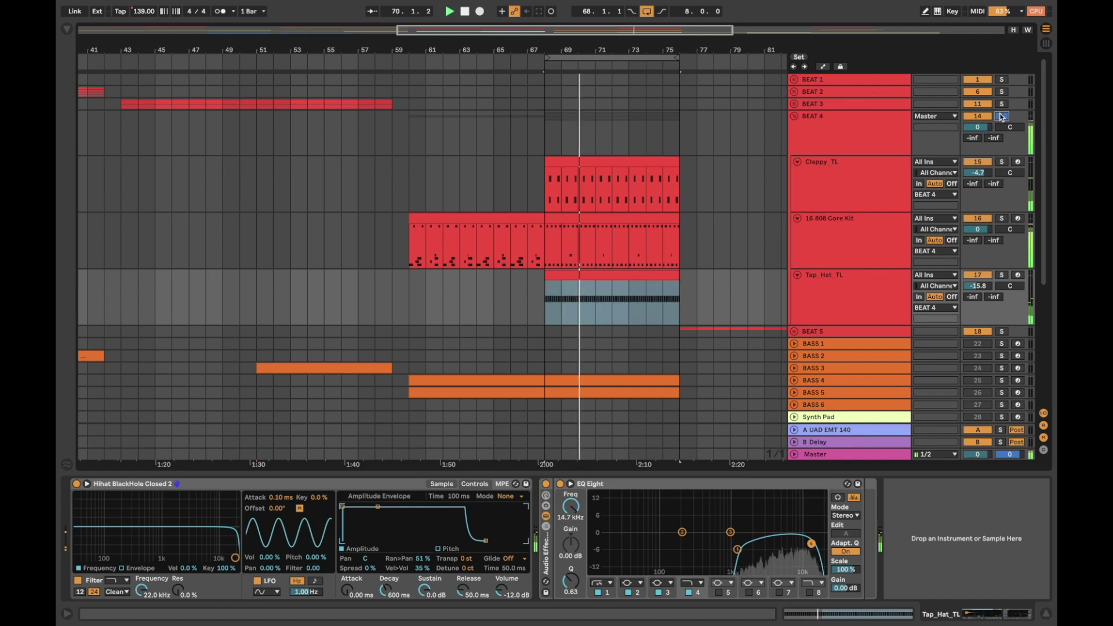
pyautogui.click(835, 138)
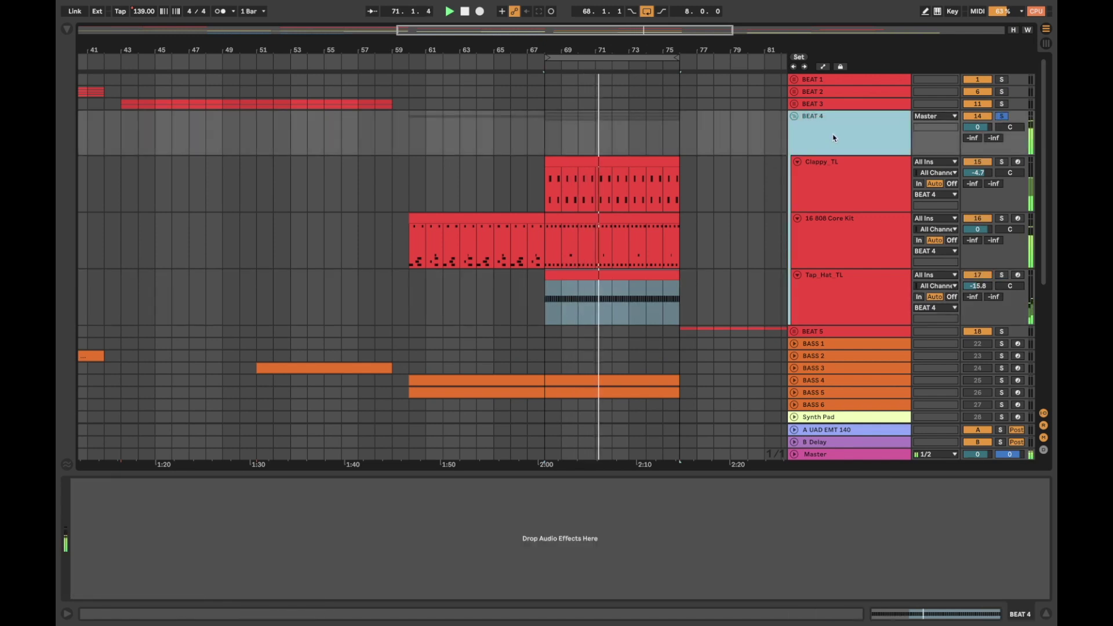
pyautogui.click(613, 229)
# Step: Play the soloed BEAT 5 group looped from bar 93 to 101, and unfold its GarageTip, Big Kick and ClubBoom tracks
pyautogui.hscroll(5, 612, 228)
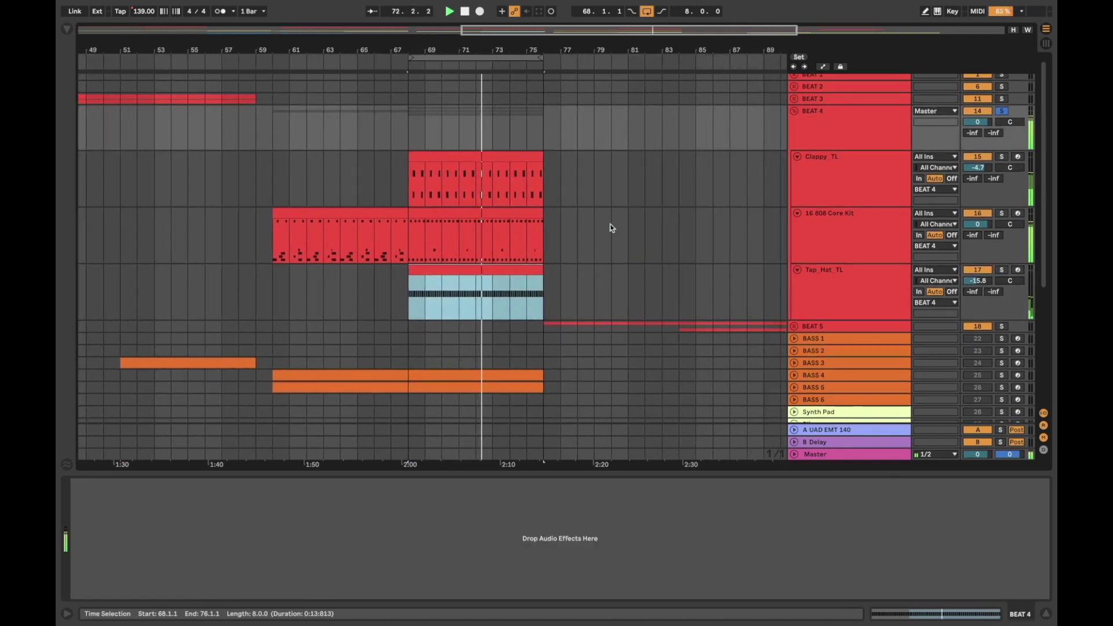
pyautogui.scroll(-3, 583, 194)
pyautogui.hscroll(2, 582, 194)
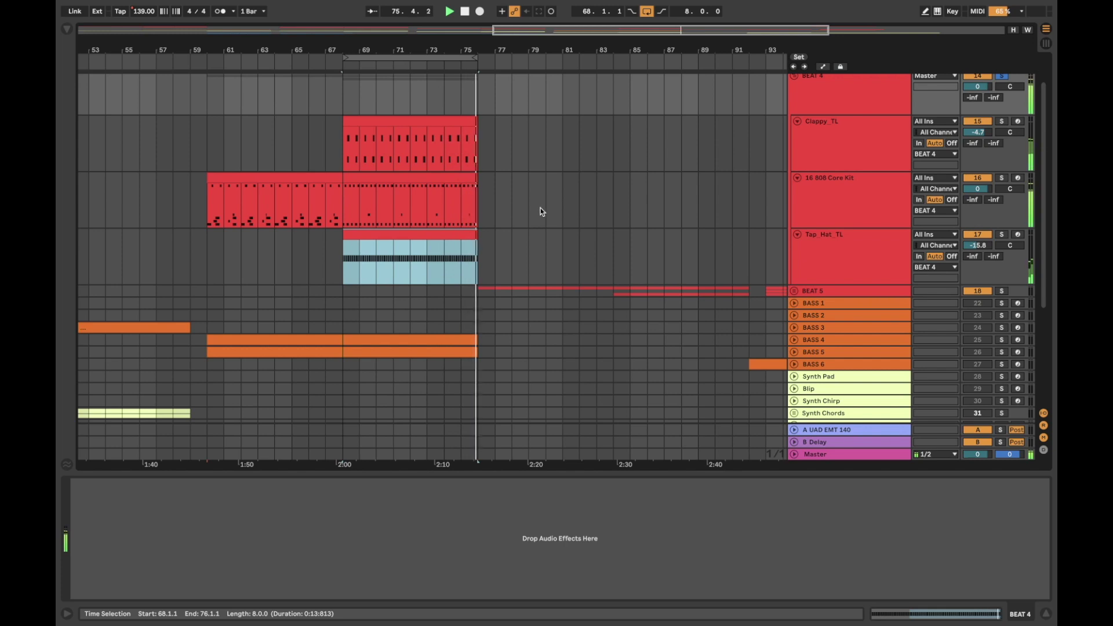
pyautogui.press('space')
pyautogui.hscroll(2, 583, 131)
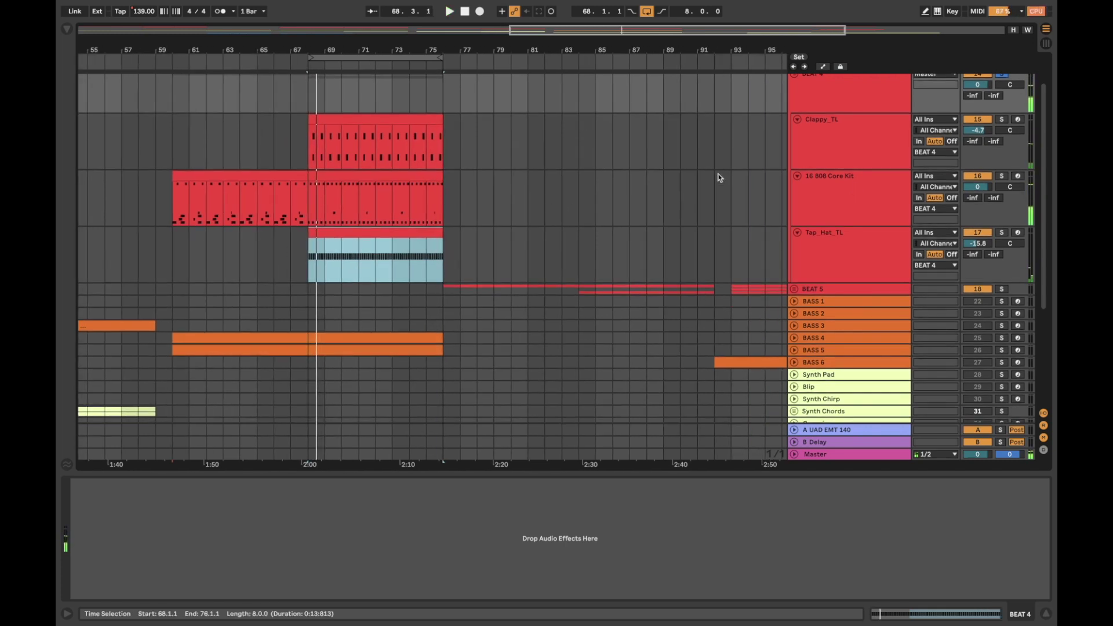
pyautogui.scroll(3, 738, 161)
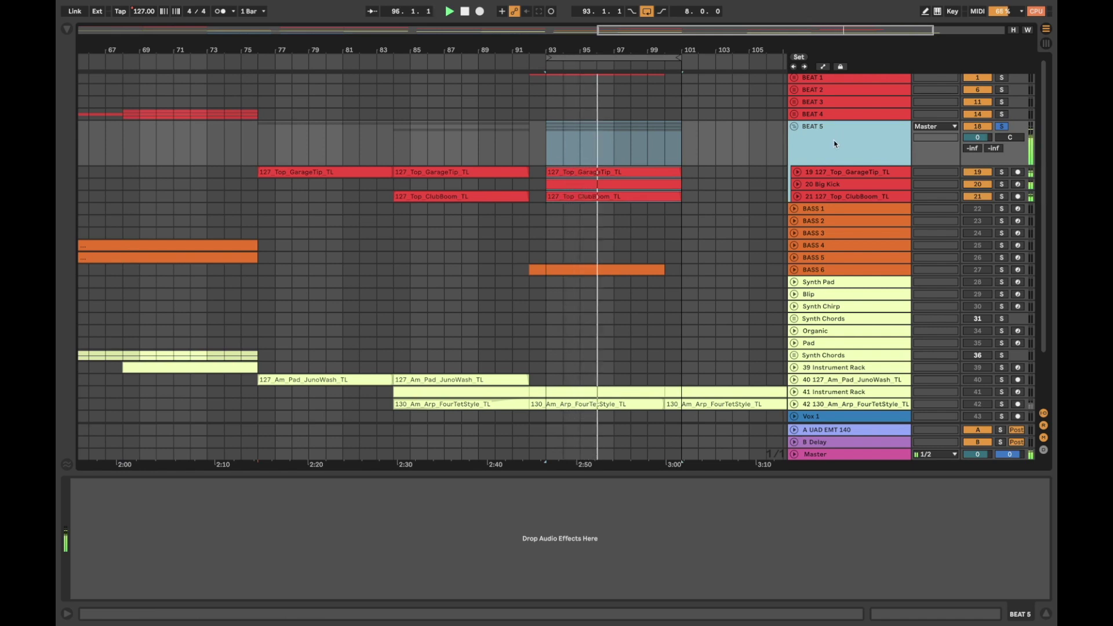
pyautogui.click(798, 197)
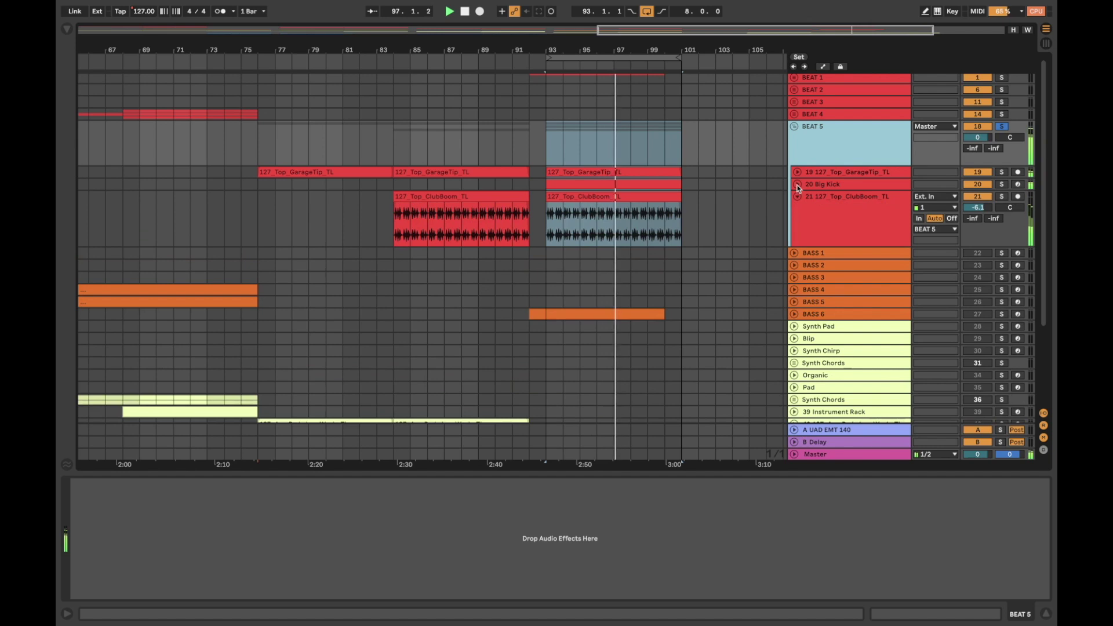
pyautogui.click(797, 185)
pyautogui.click(798, 173)
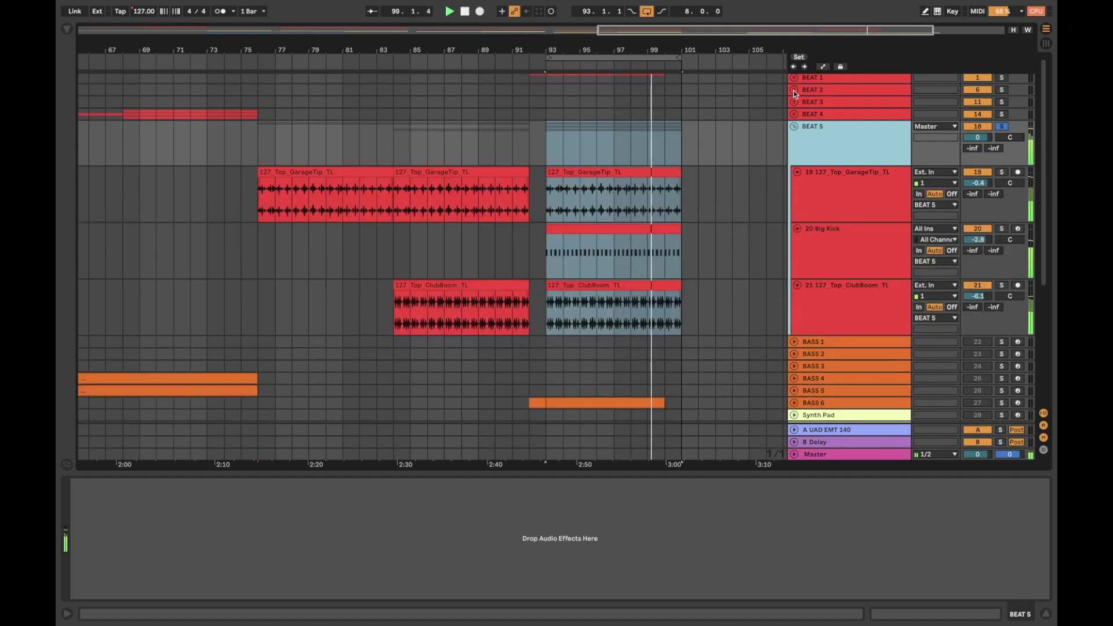
# Step: Add BEAT 1 to the solo, unfold the group and view its Drum Rack devices around bar 93
pyautogui.scroll(1, 816, 96)
pyautogui.keyDown('super'); pyautogui.click(1000, 81); pyautogui.keyUp('super')
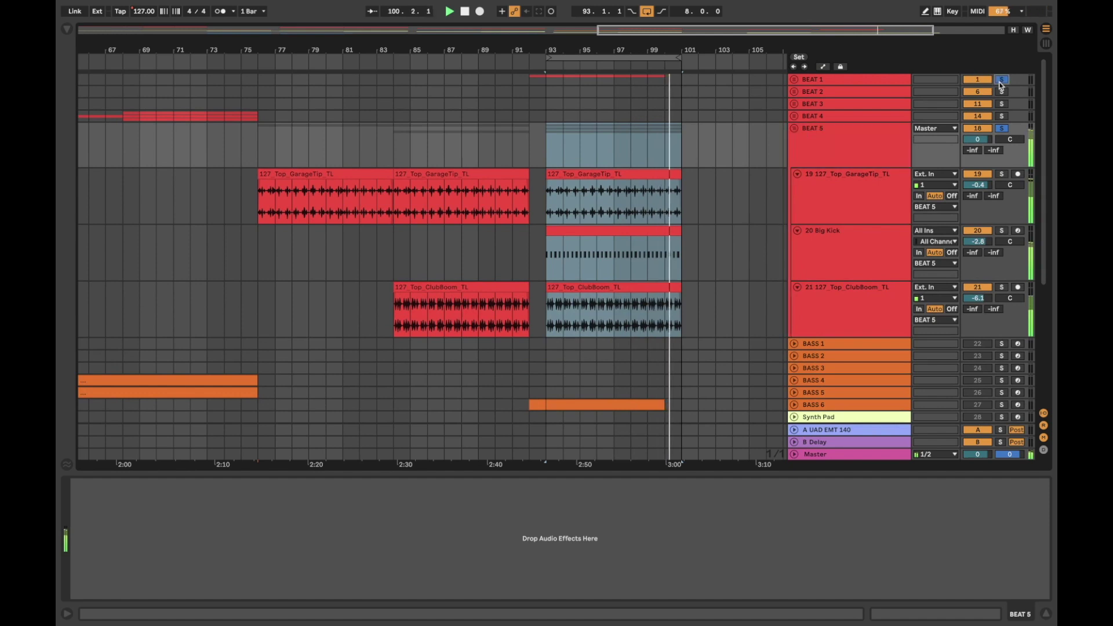
pyautogui.click(795, 81)
pyautogui.press('space')
pyautogui.hscroll(-1, 656, 107)
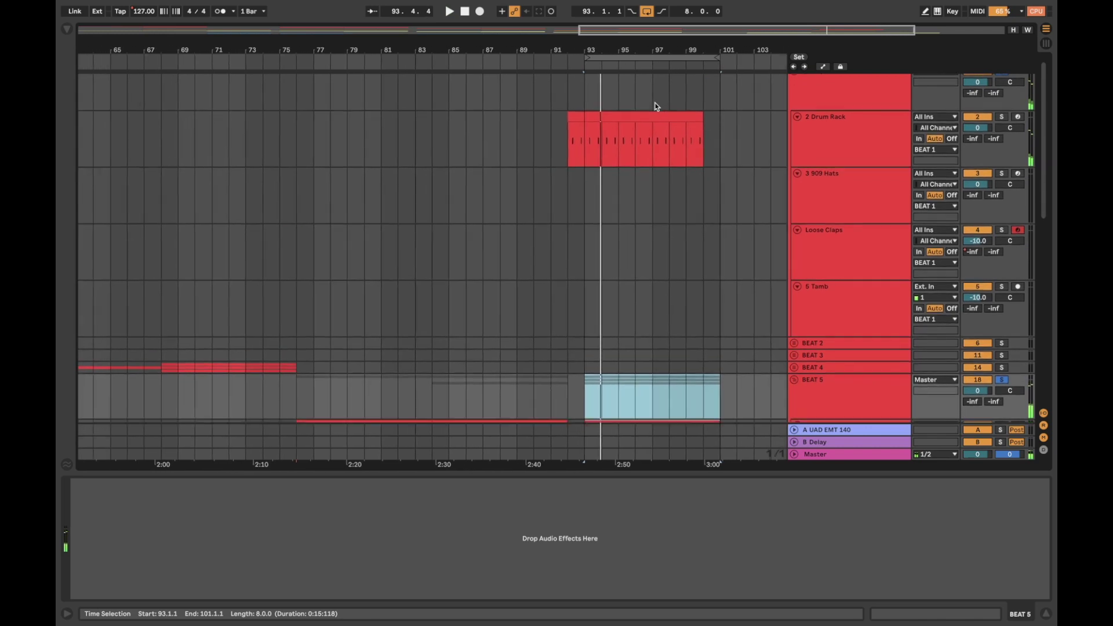
pyautogui.click(868, 143)
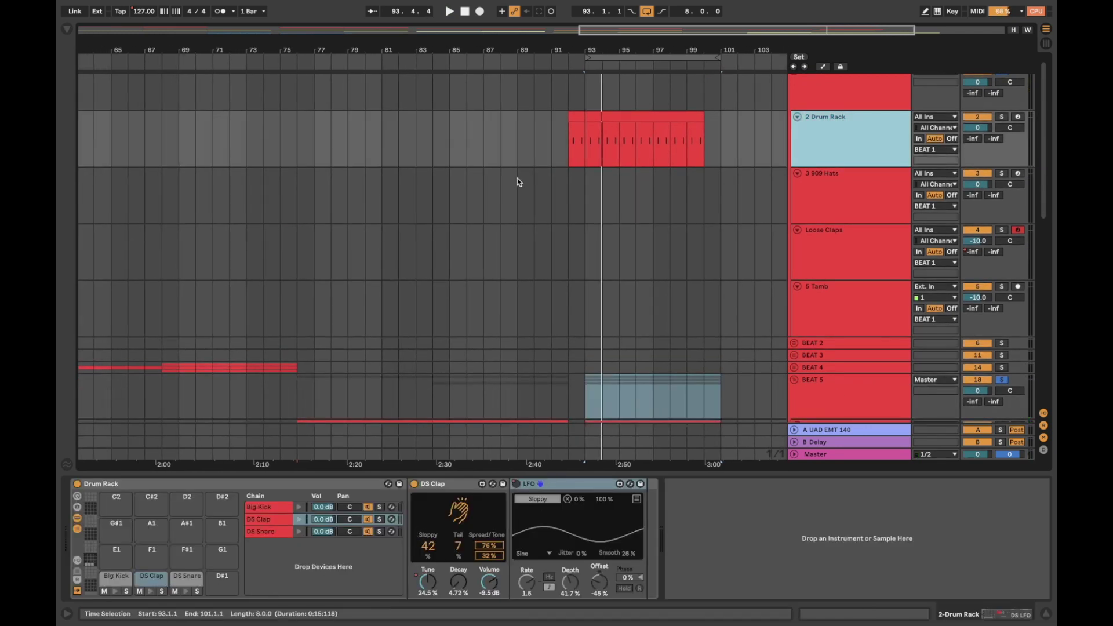
# Step: Check the devices on the Tamb track in BEAT 1 and the GarageTip and ClubBoom tracks in BEAT 5
pyautogui.scroll(-5, 597, 175)
pyautogui.click(597, 175)
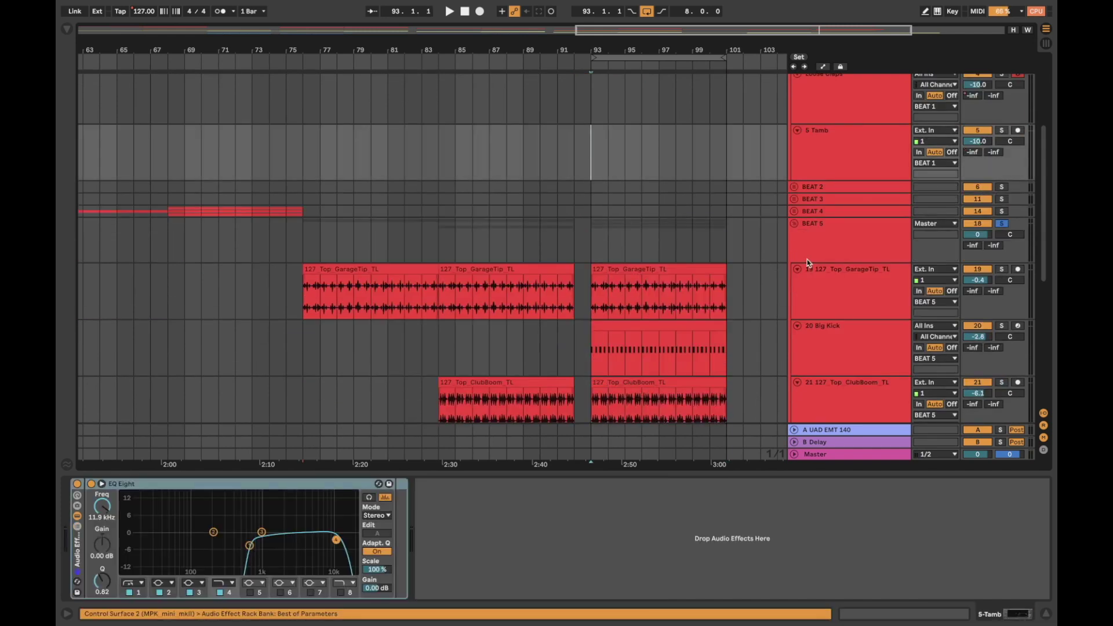
pyautogui.click(860, 283)
pyautogui.scroll(-1, 809, 288)
pyautogui.click(837, 343)
pyautogui.click(843, 251)
# Step: Play from bar 93 with the 127_Top_GarageTip_TL track soloed, followed by the 127_Top_ClubBoom_TL track
pyautogui.click(631, 229)
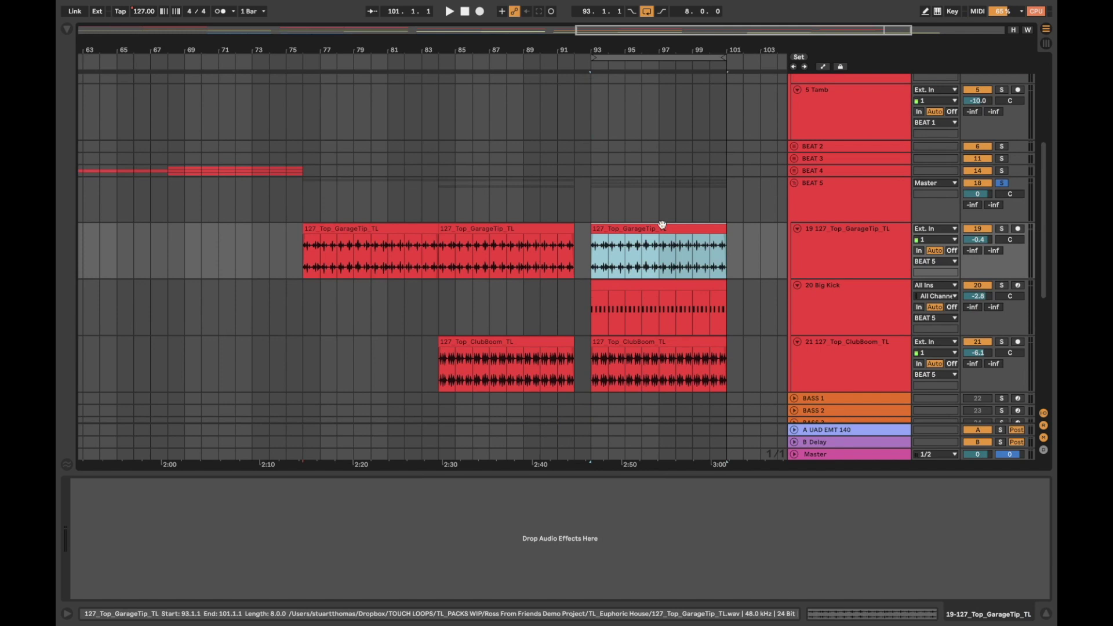
pyautogui.click(1002, 230)
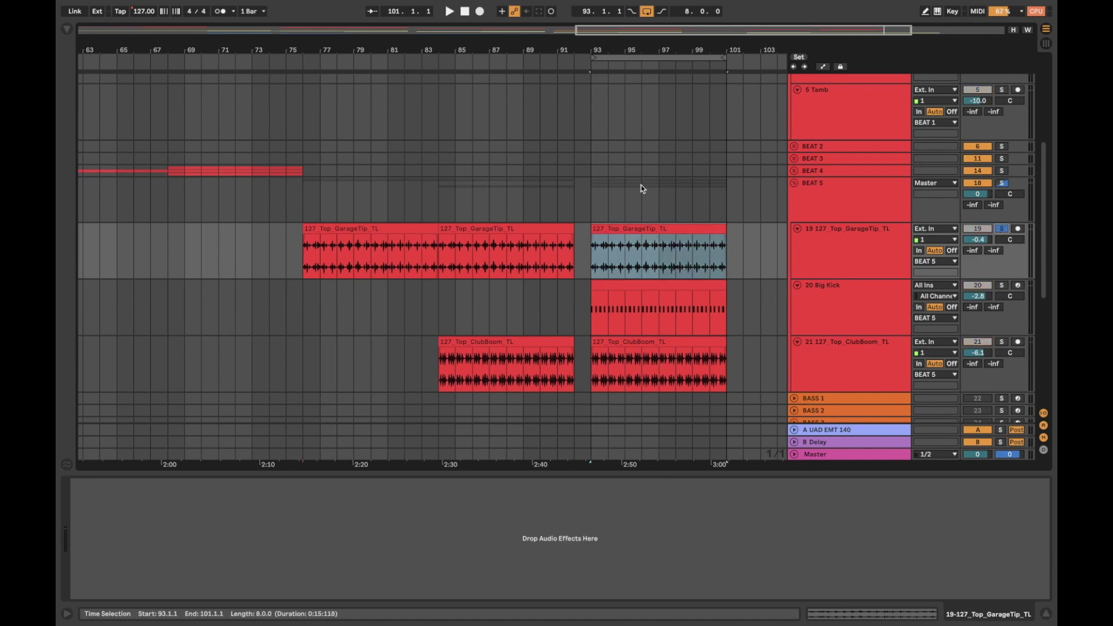
pyautogui.click(646, 227)
pyautogui.press('space')
pyautogui.click(826, 254)
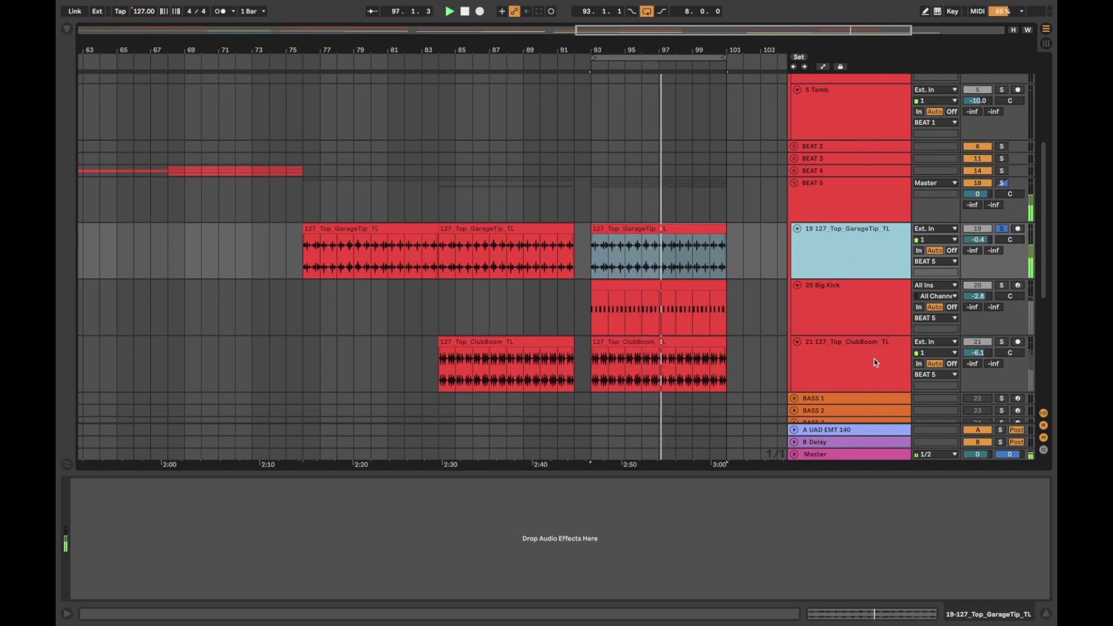
pyautogui.click(1000, 343)
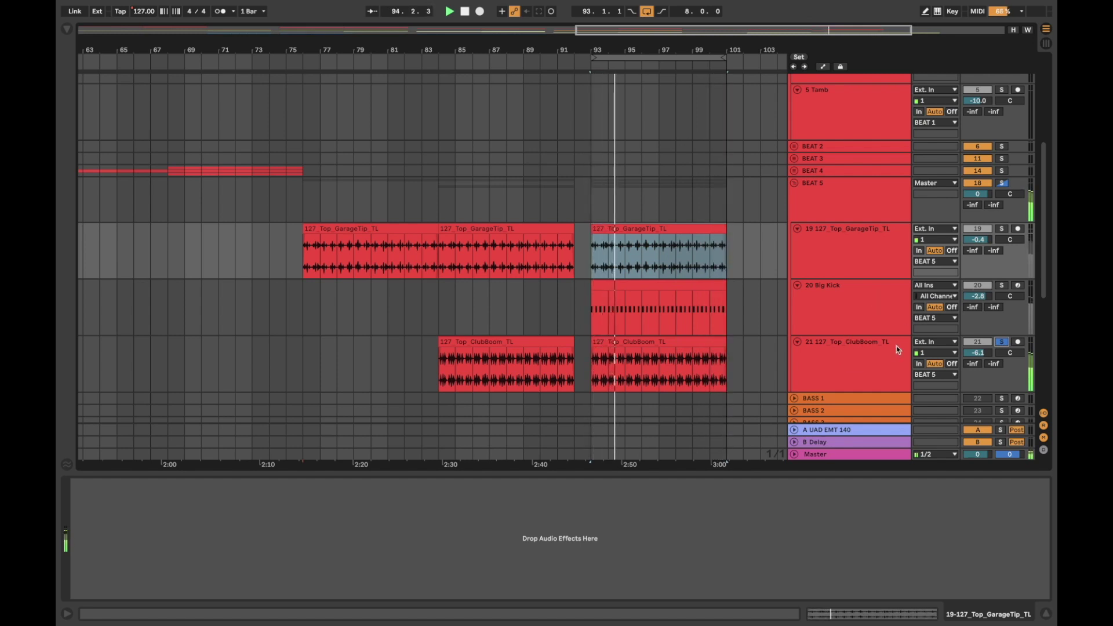
# Step: Solo the Big Kick track in BEAT 5 and open its plug-in window to examine the kick settings
pyautogui.click(887, 291)
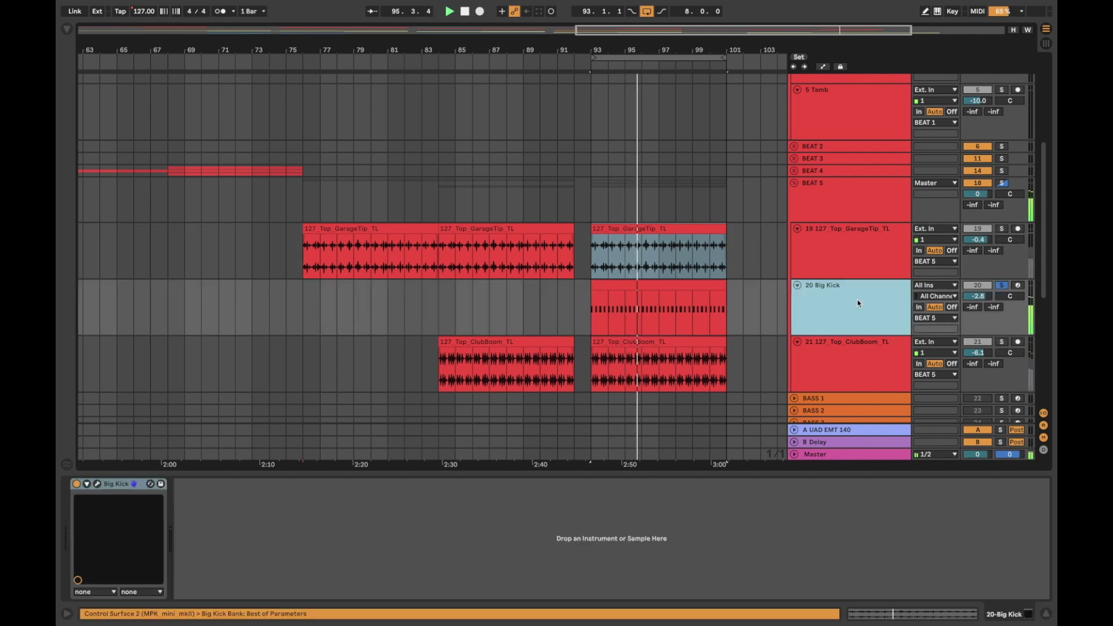
pyautogui.click(97, 484)
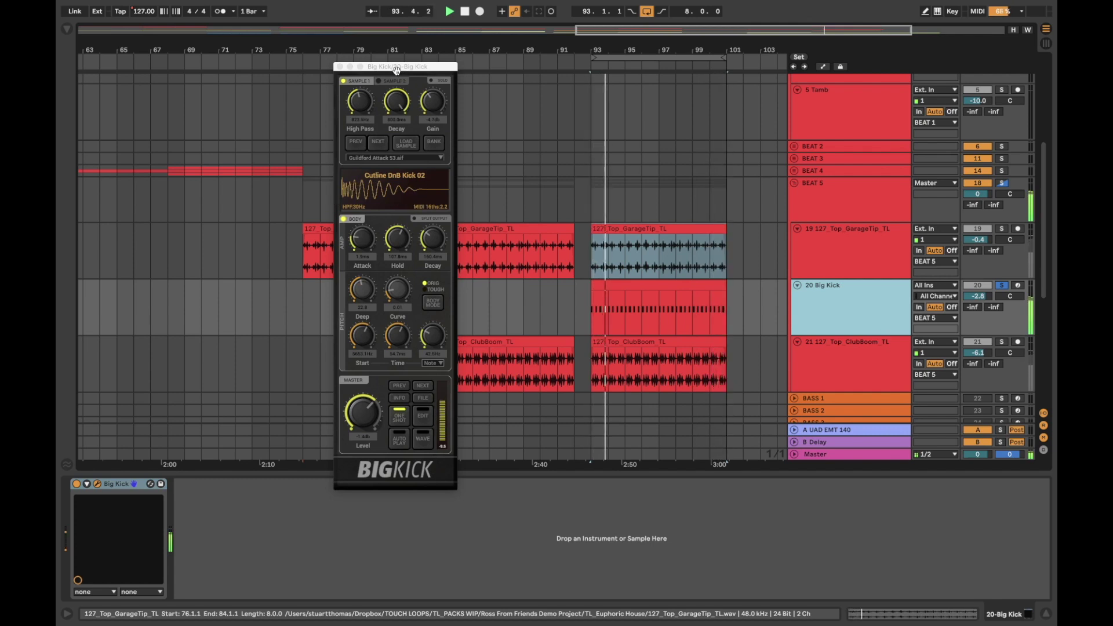
pyautogui.moveTo(394, 67); pyautogui.dragTo(447, 53)
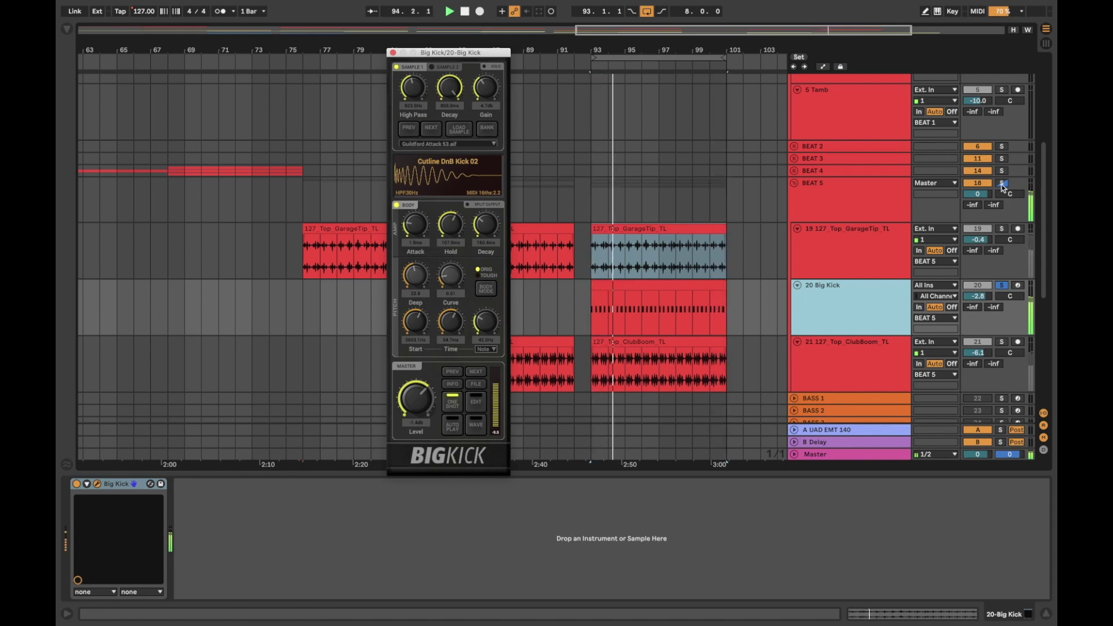
# Step: Solo the BEAT 5 and BEAT 1 groups to hear them together, stop playback and fold both groups
pyautogui.click(1002, 184)
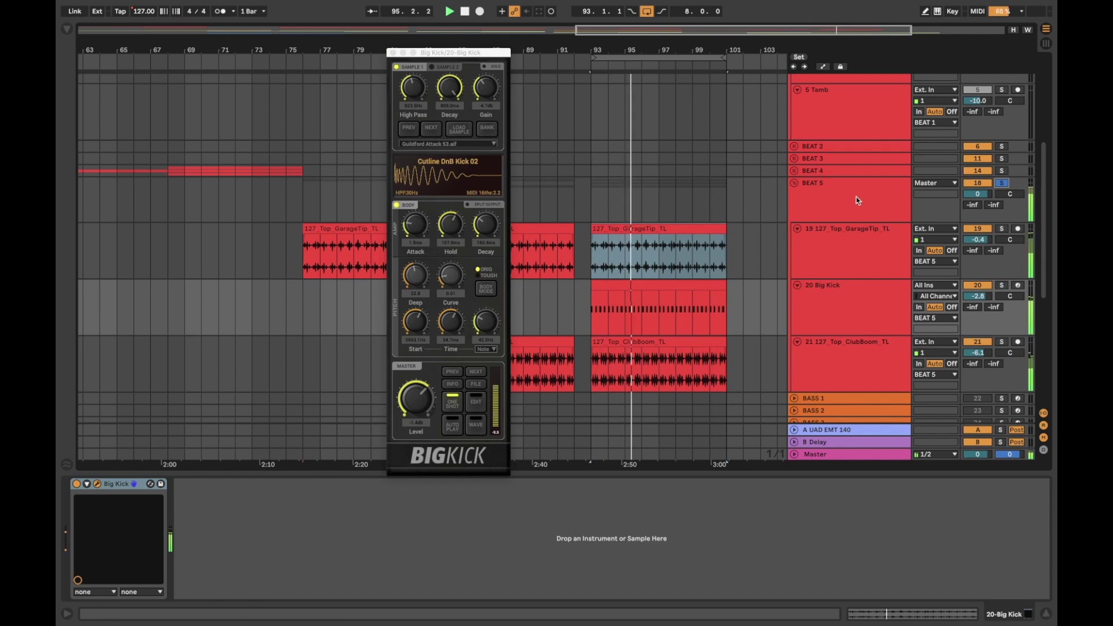
pyautogui.scroll(5, 864, 199)
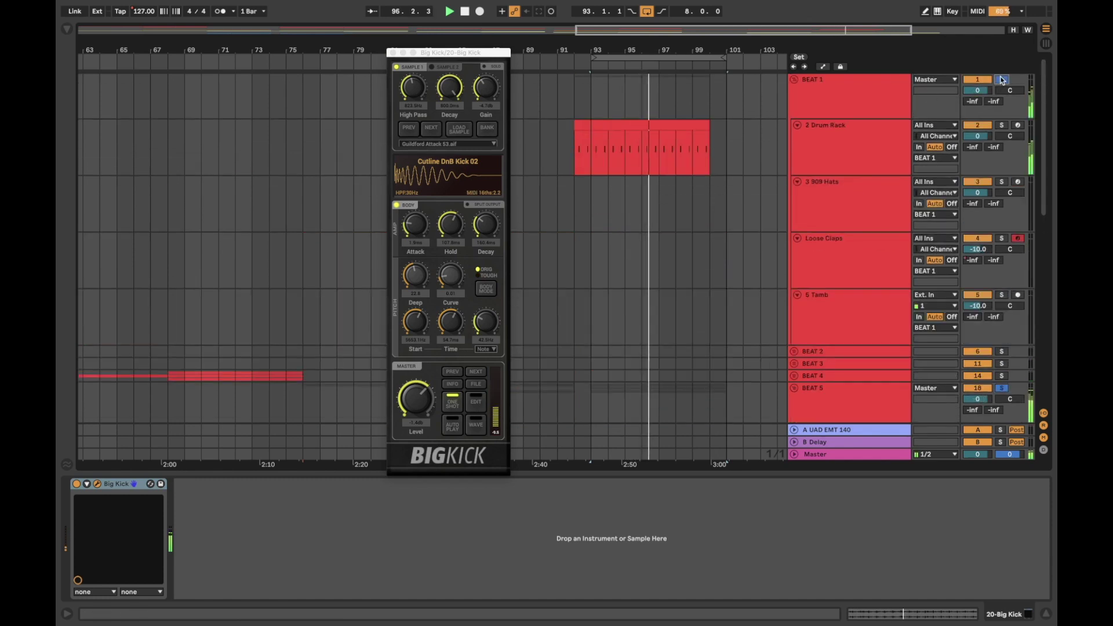
pyautogui.scroll(-15, 697, 208)
pyautogui.scroll(-1, 697, 210)
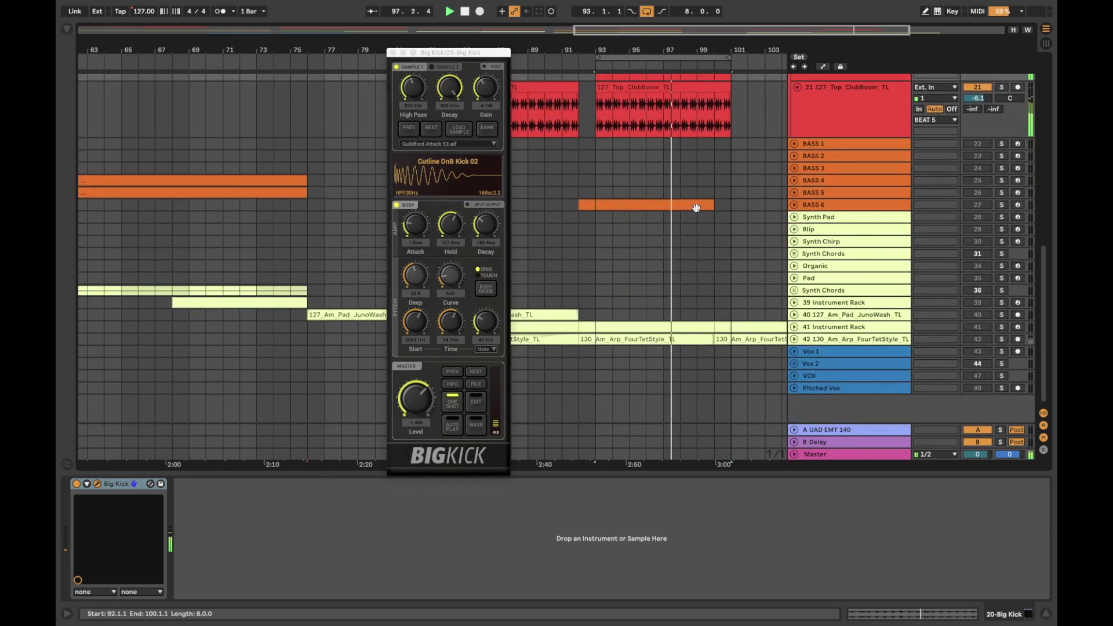
pyautogui.scroll(15, 697, 210)
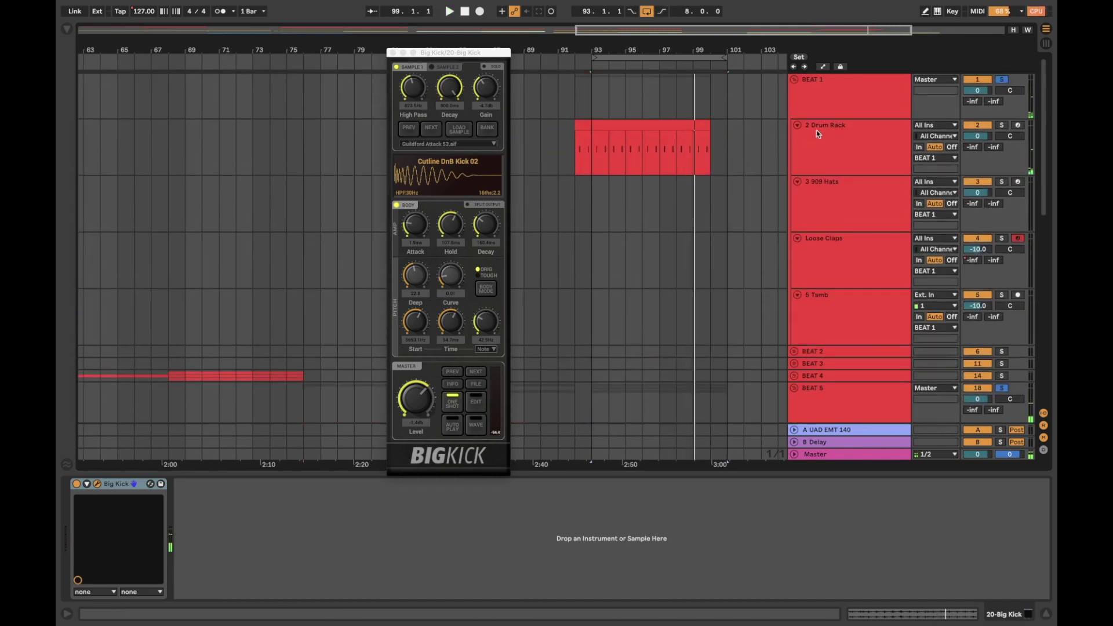
pyautogui.doubleClick(824, 100)
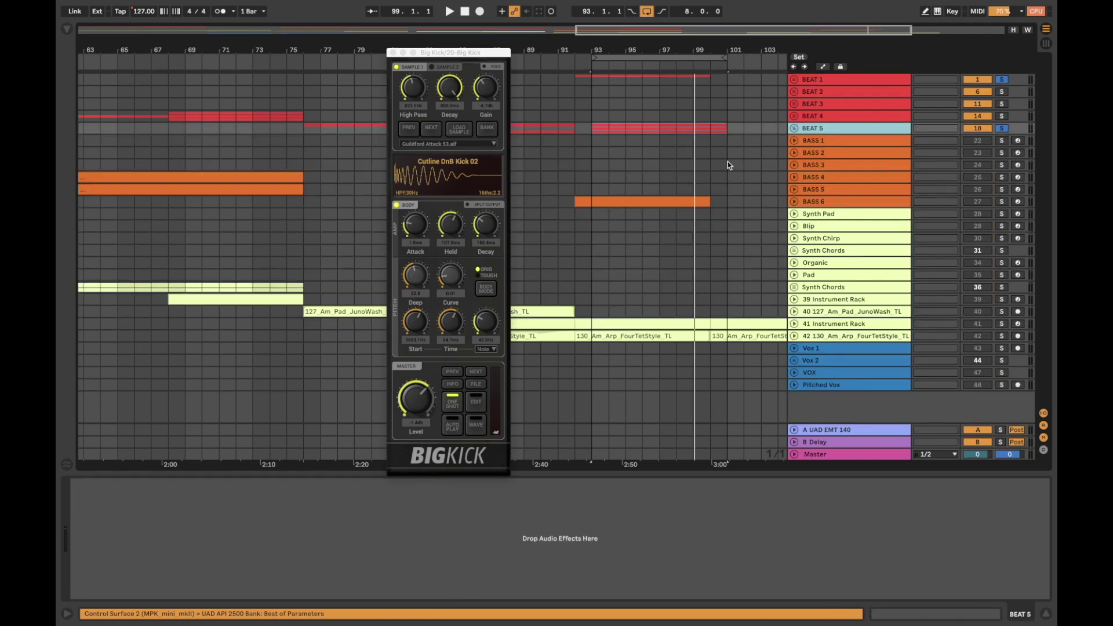